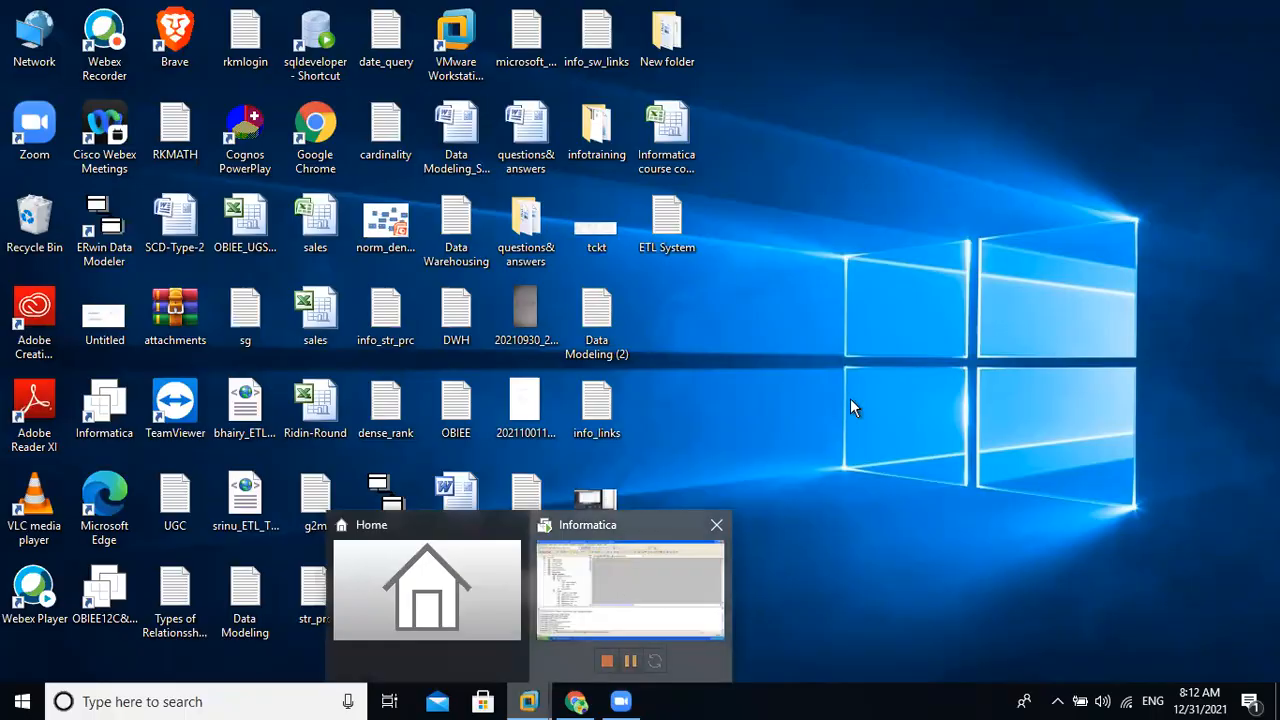
Minimize PowerCenter Designer and refresh the Windows XP desktop.
click(1225, 13)
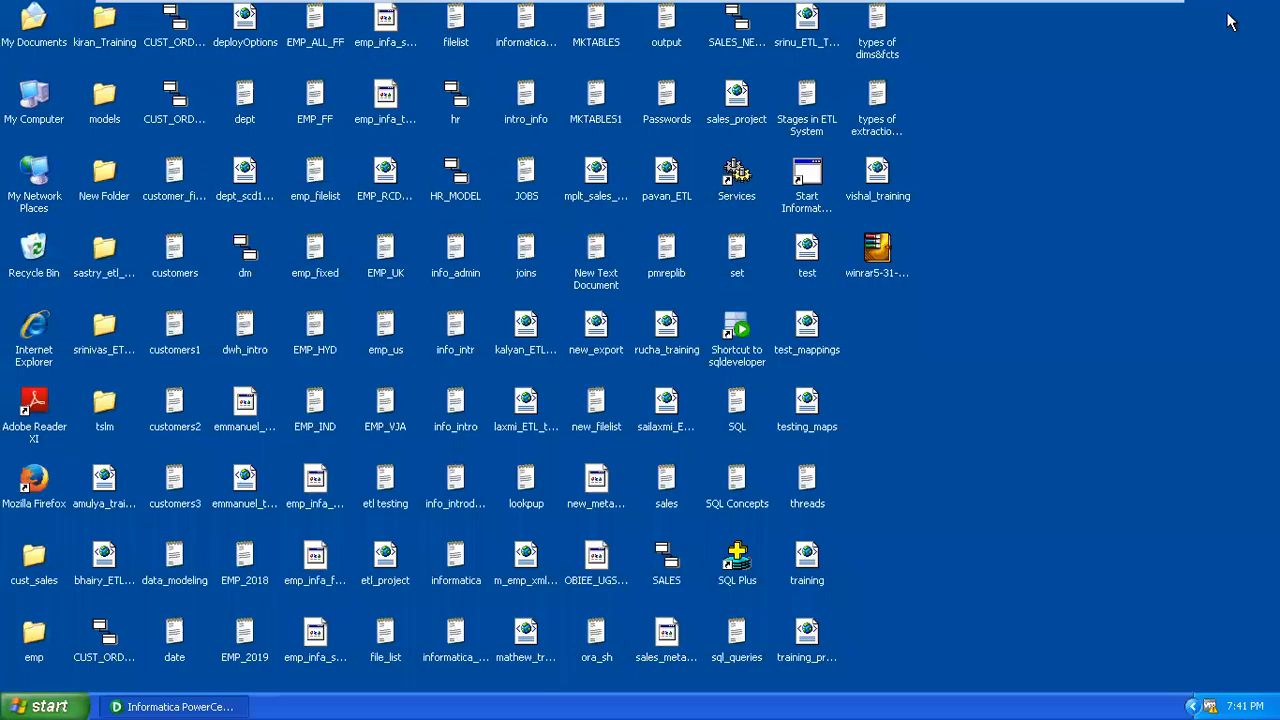
right_click(1026, 379)
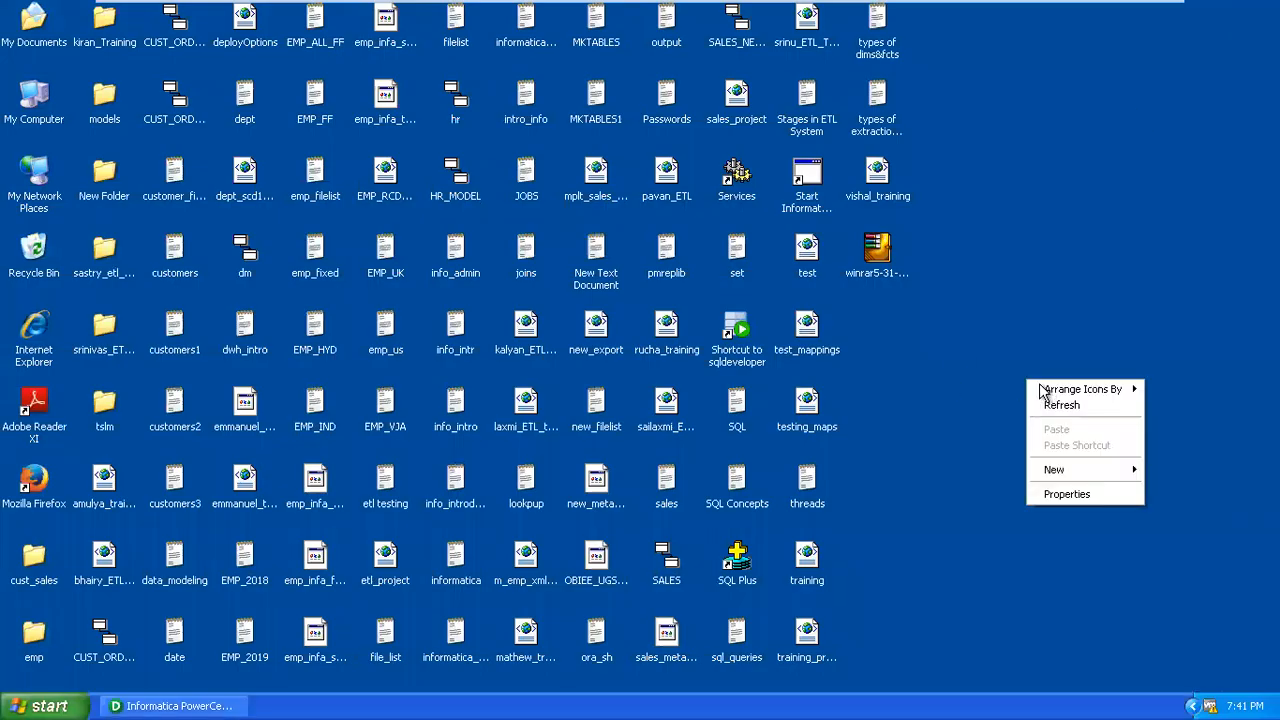
click(1028, 405)
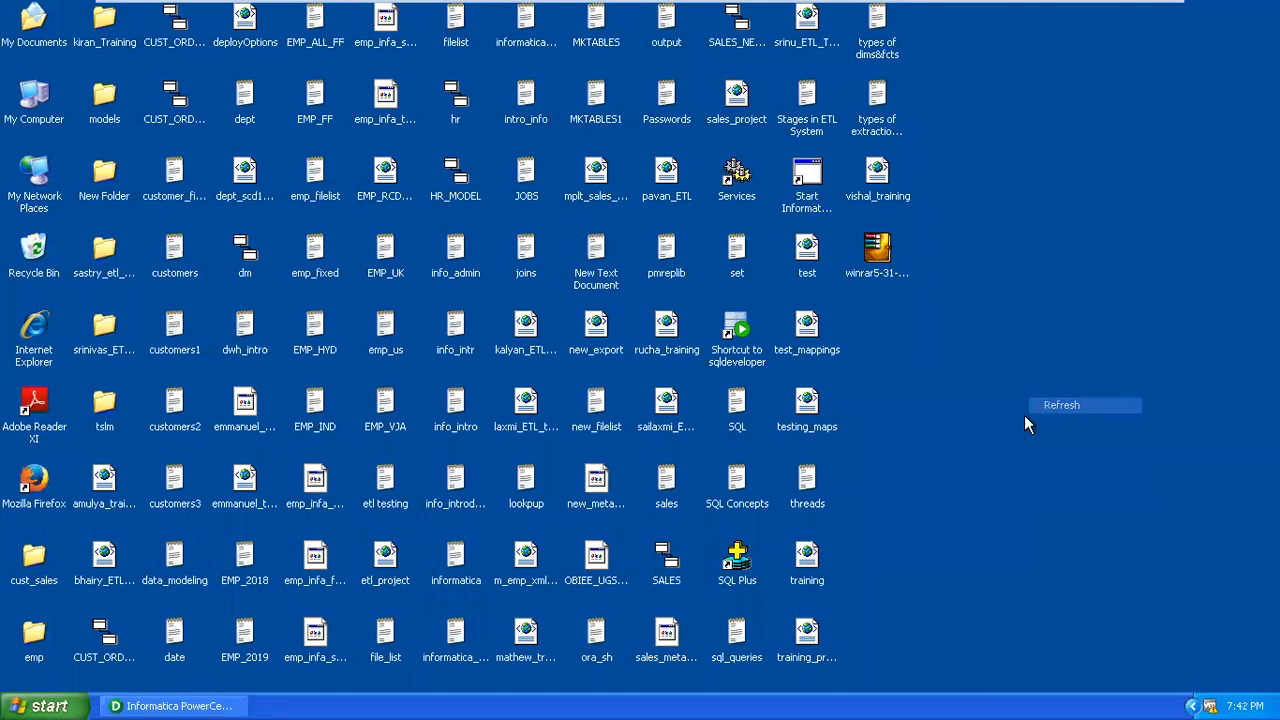
Launch ERwin Data Modeler r7.3 from the CA ERwin programs group.
click(47, 705)
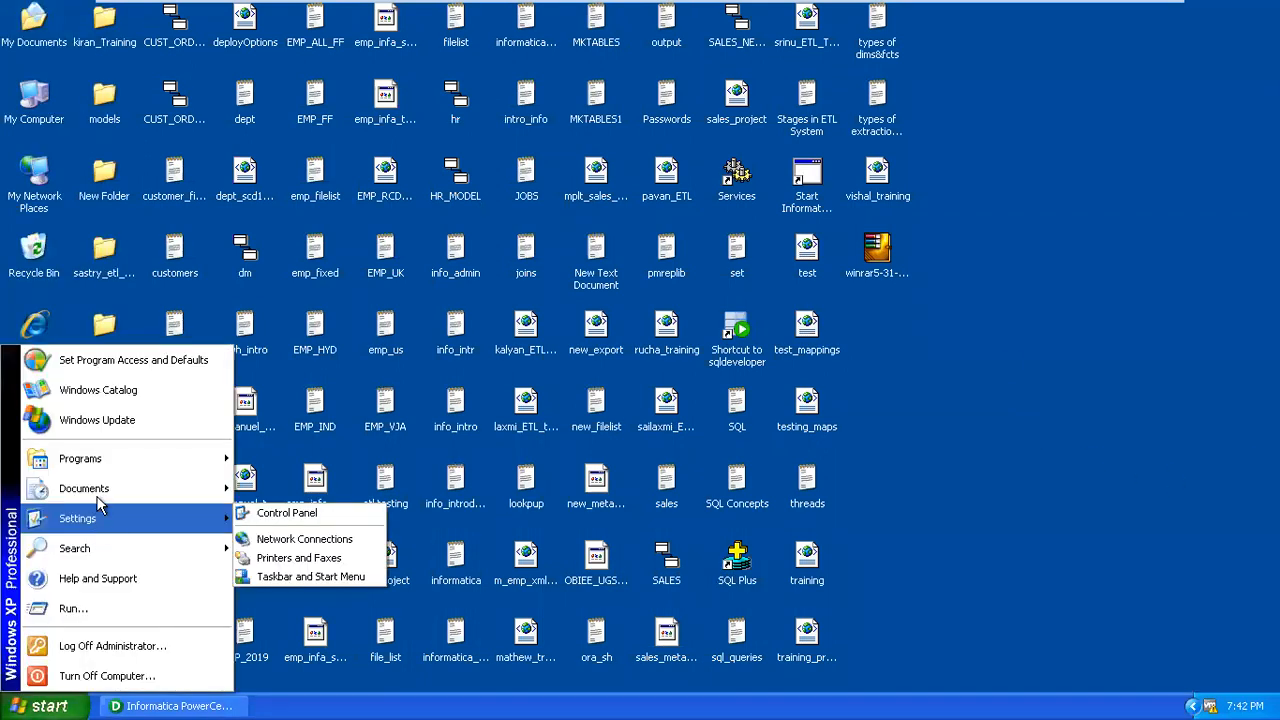
mouse_move(101, 466)
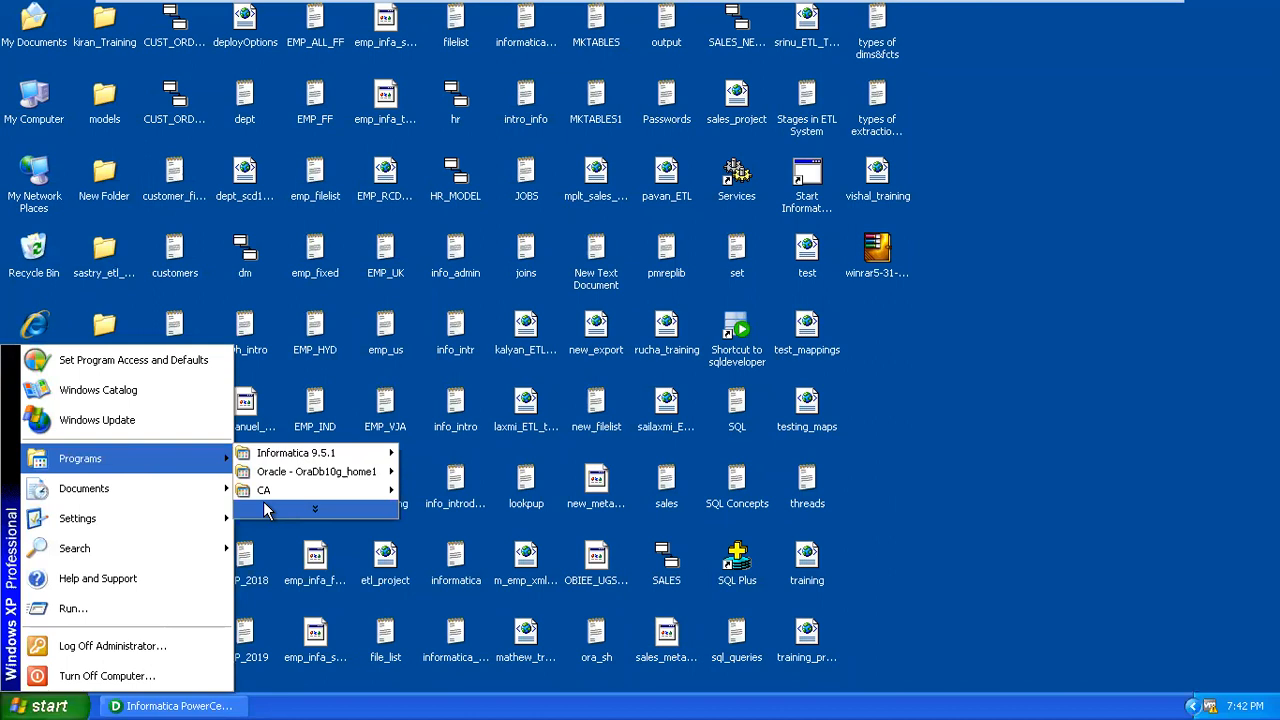
mouse_move(368, 498)
mouse_move(420, 494)
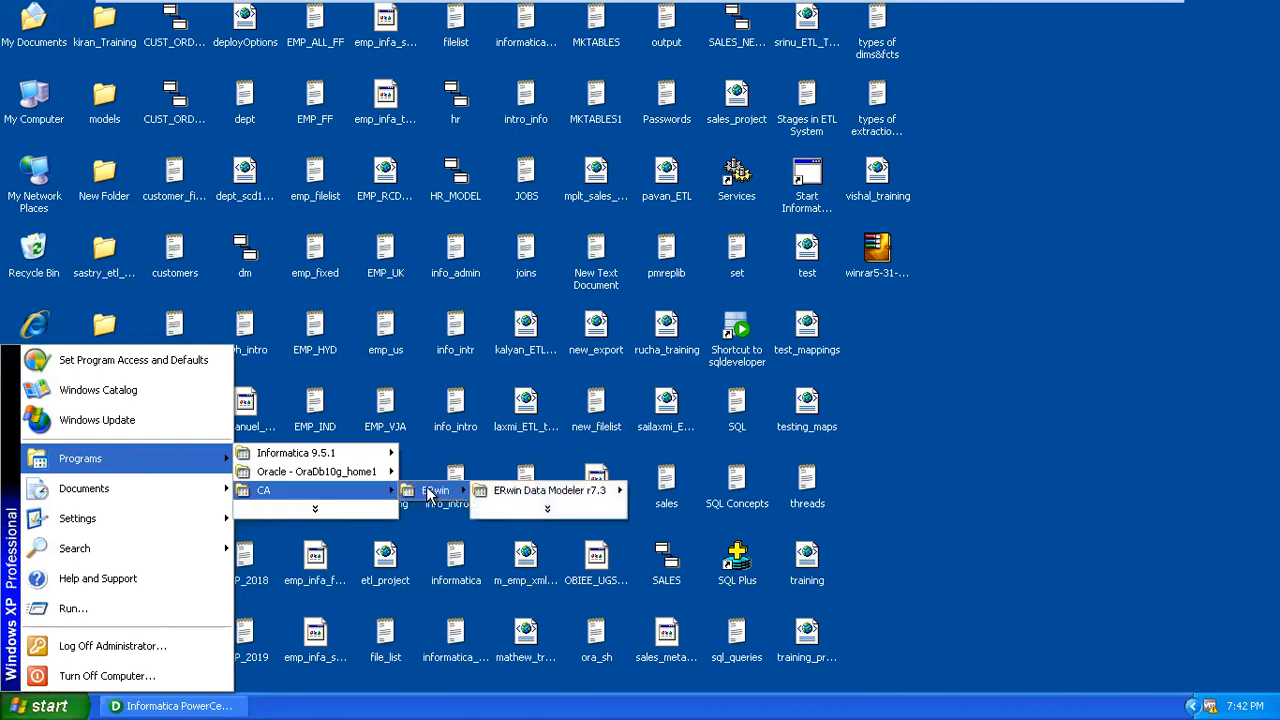
mouse_move(503, 497)
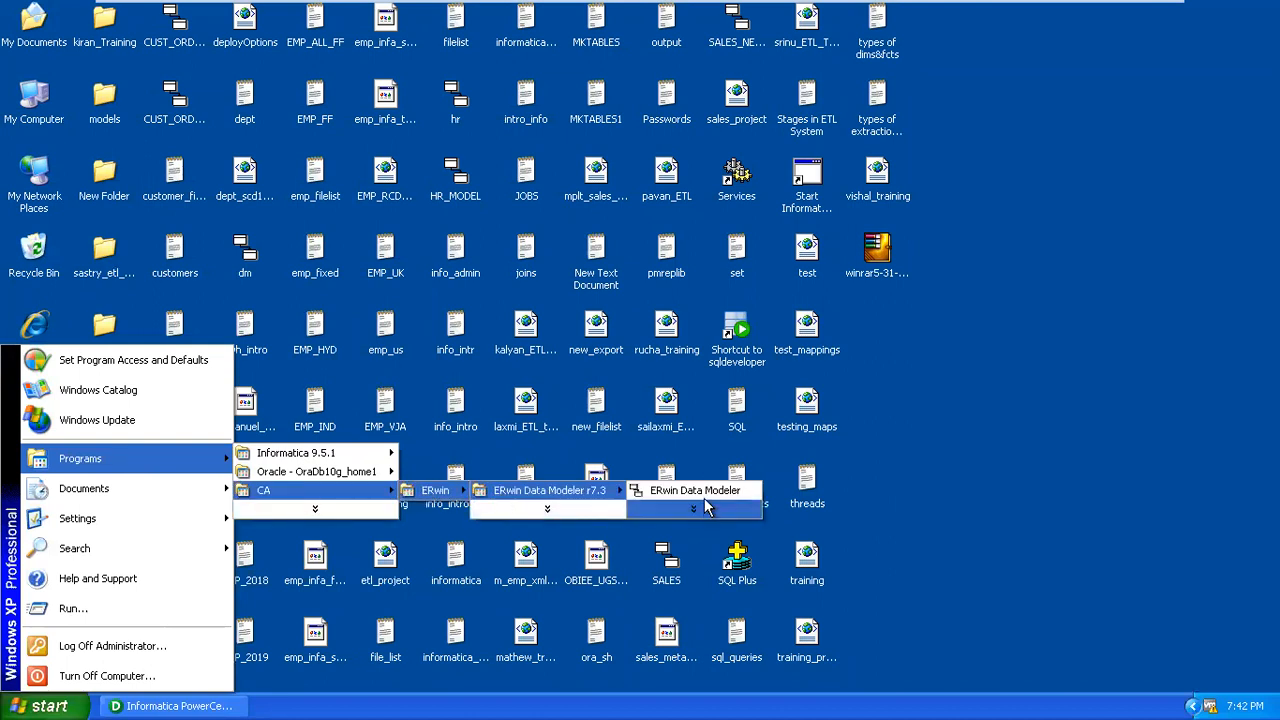
click(705, 497)
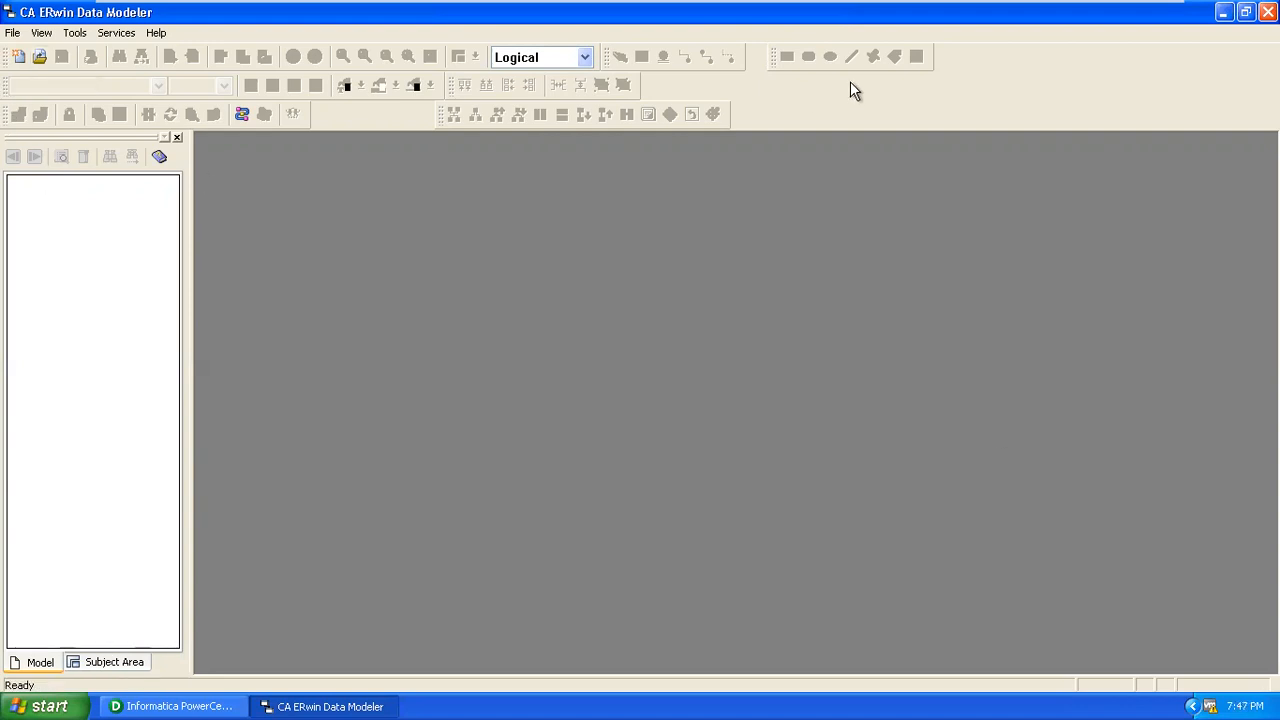
Open the recent CUST_ORDERS model from the File menu, leaving it in Physical view.
click(12, 33)
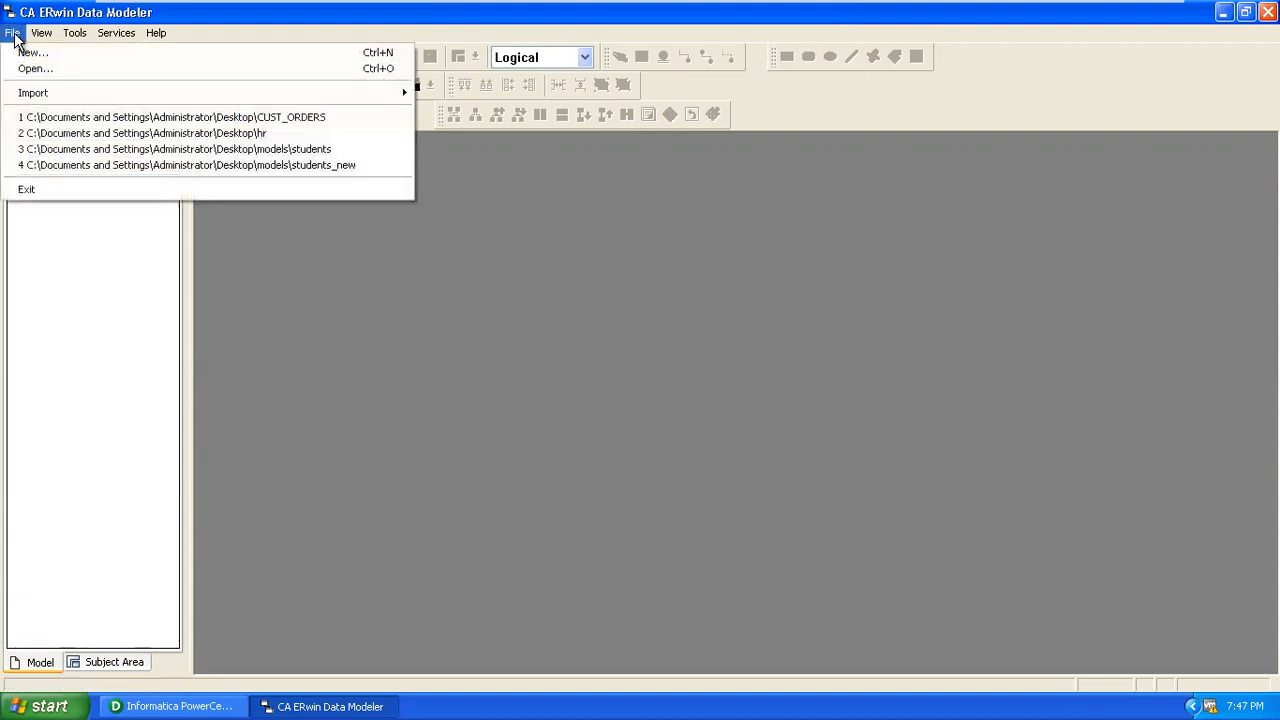
click(57, 118)
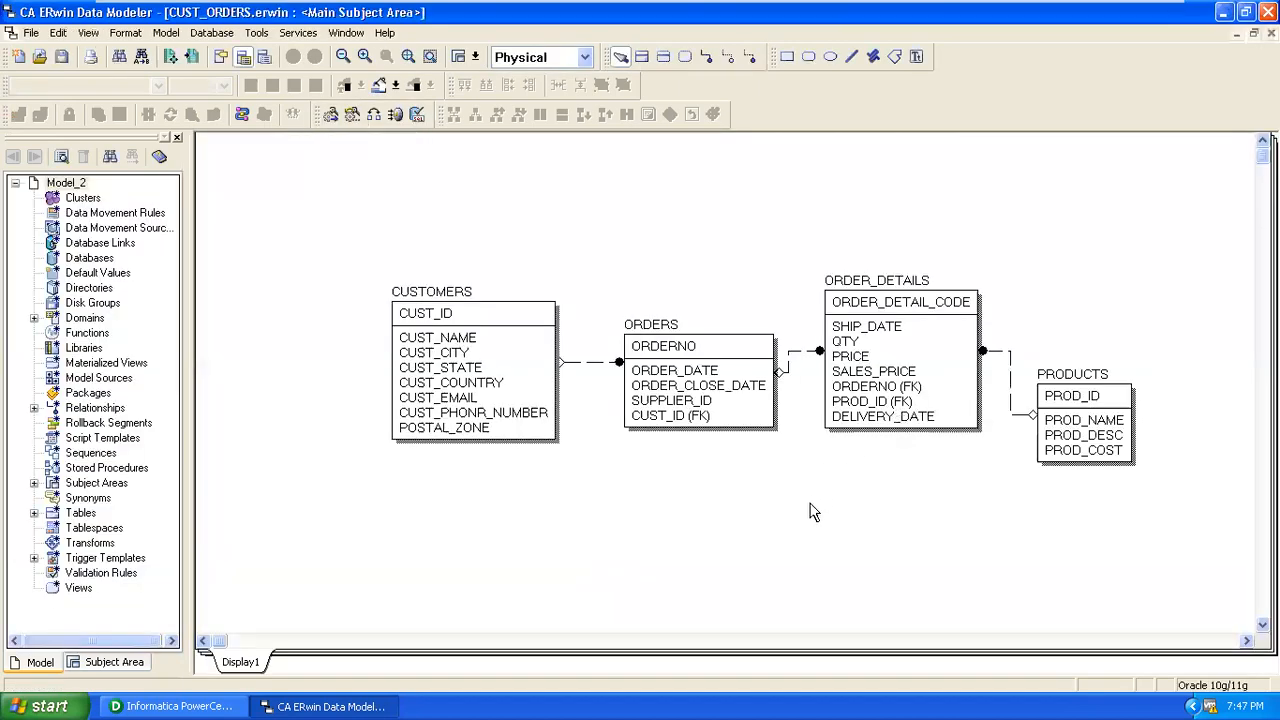
click(557, 60)
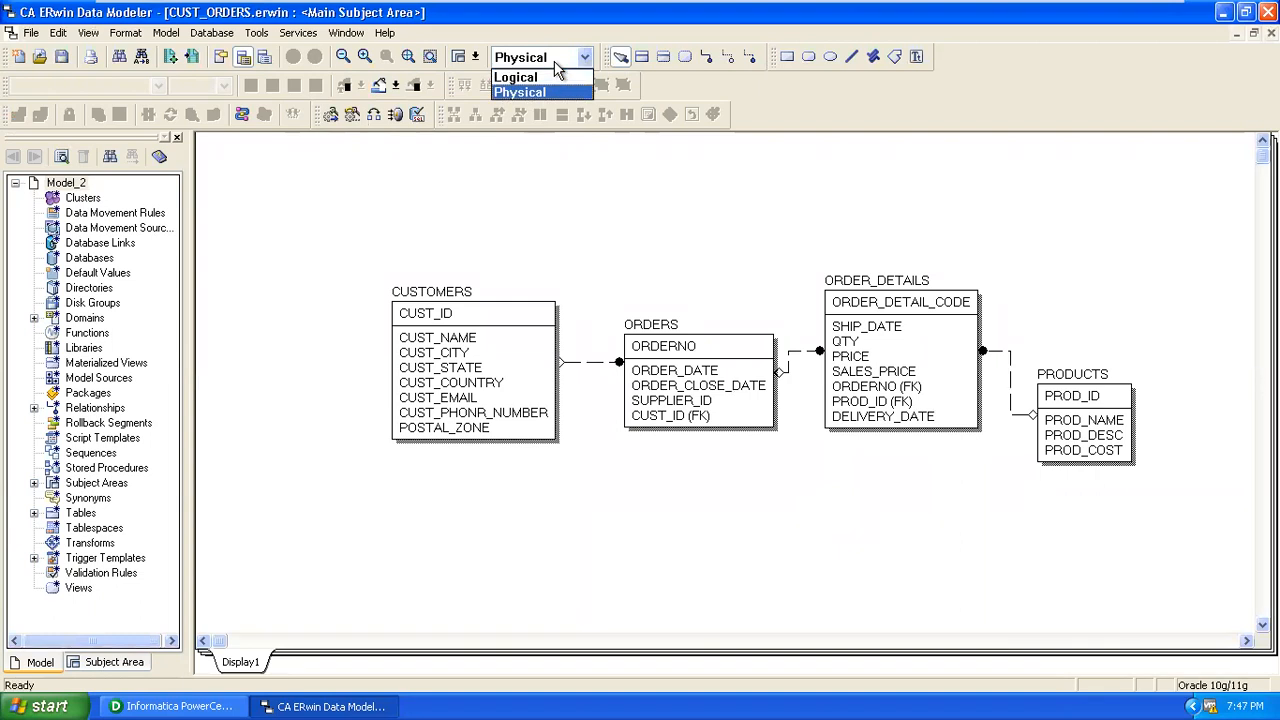
click(801, 184)
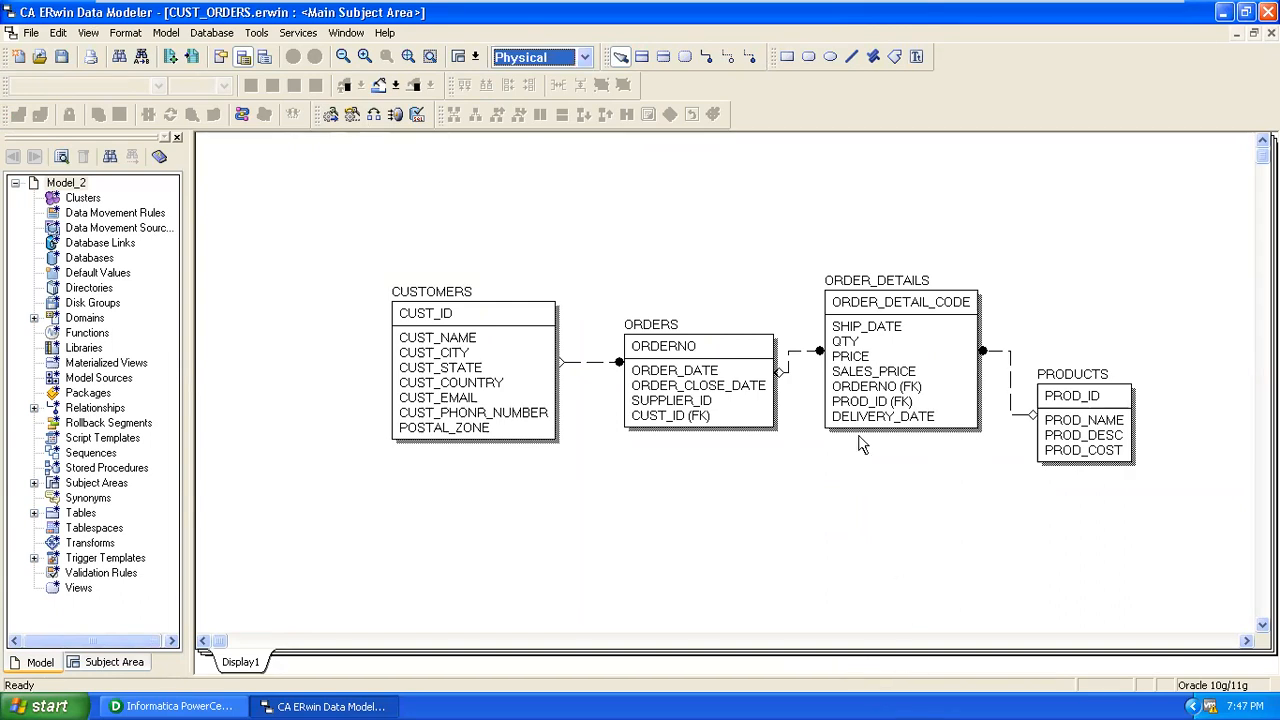
Delete relationship R_2 between ORDERS and ORDER_DETAILS.
click(887, 289)
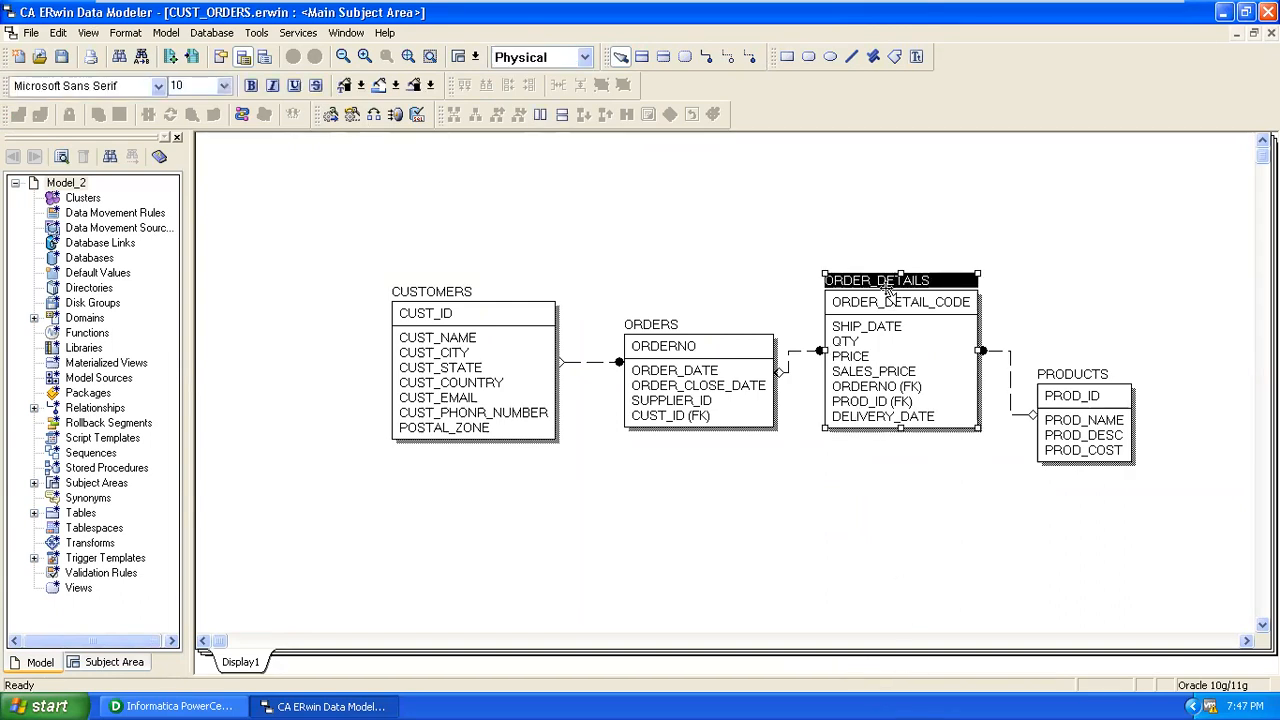
click(786, 363)
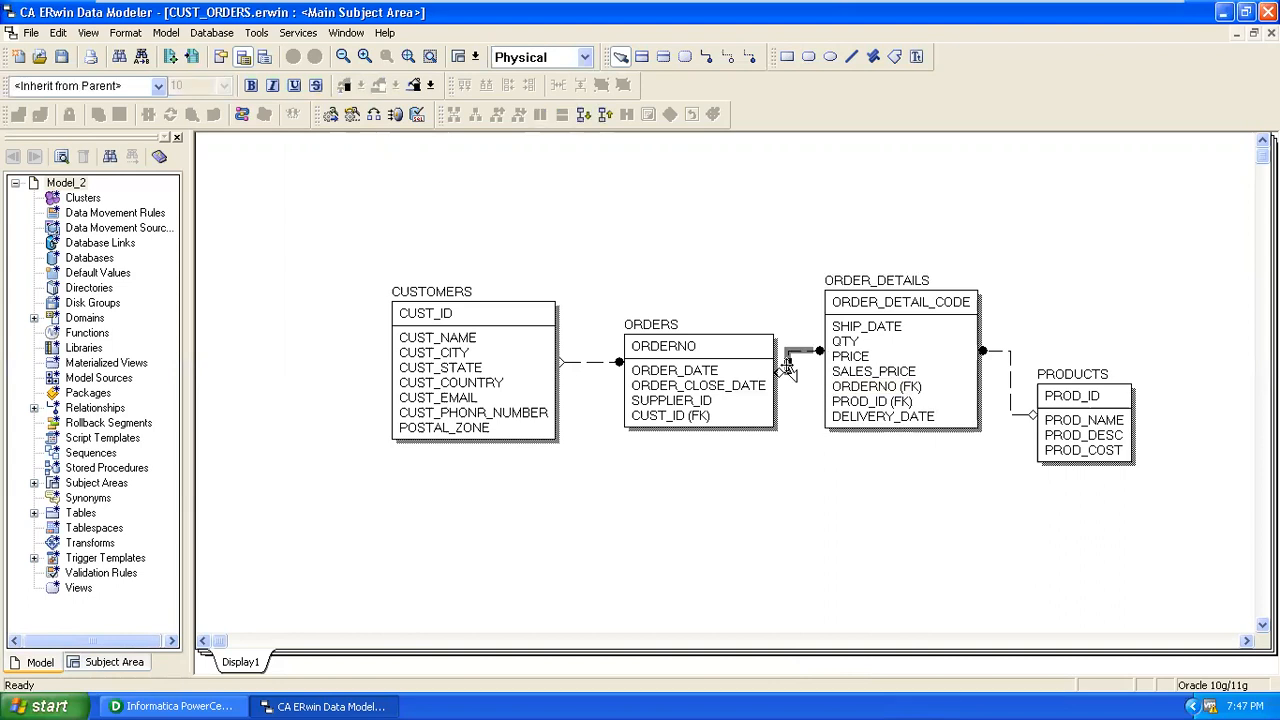
key(Delete)
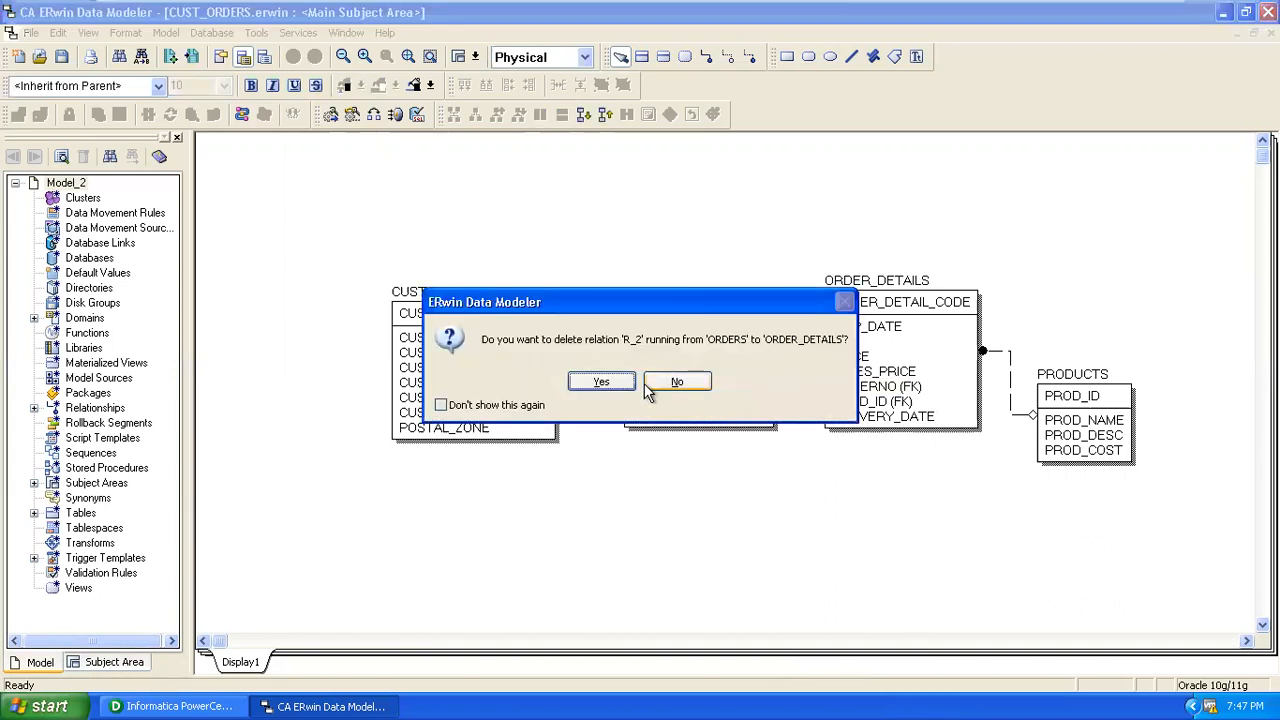
click(601, 382)
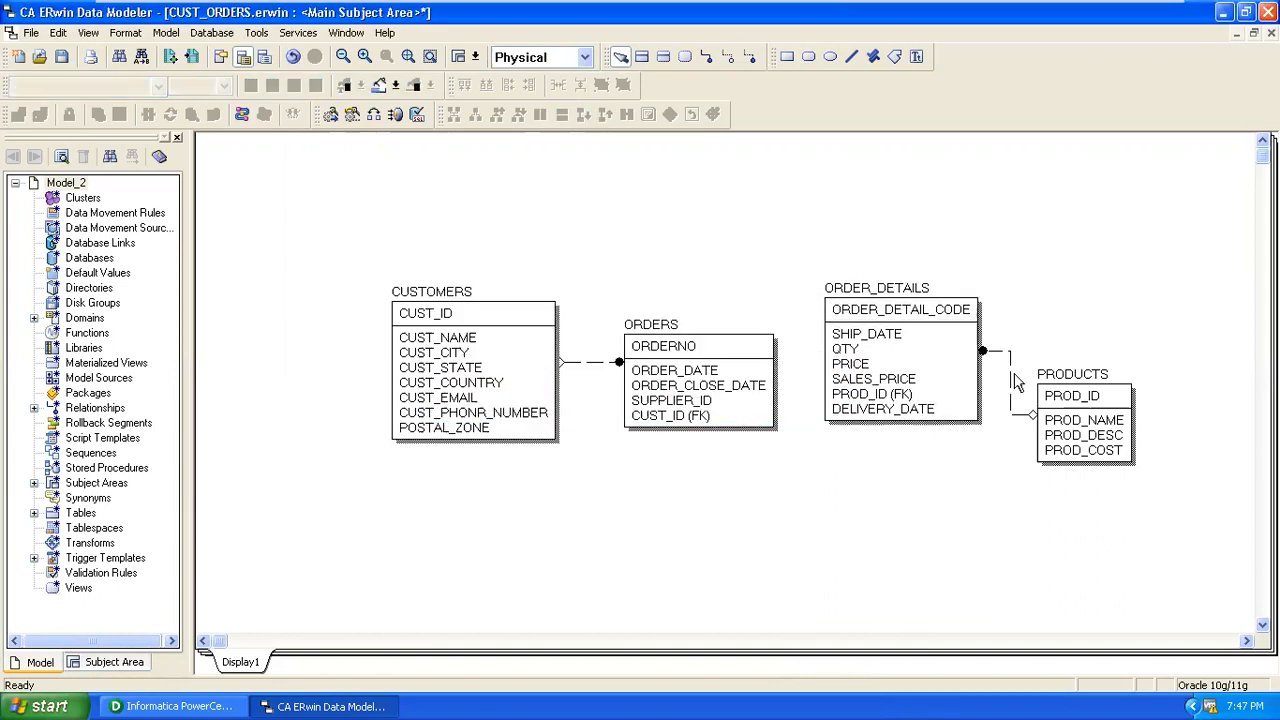
key(Delete)
click(638, 381)
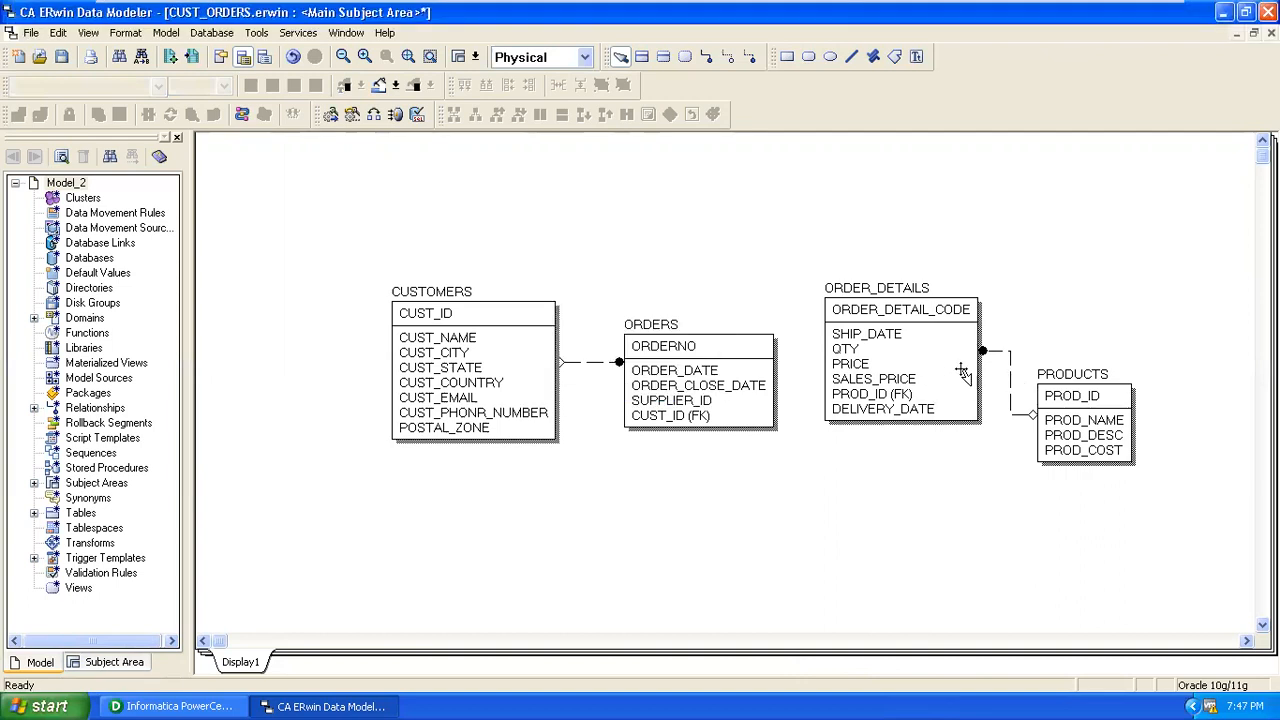
Delete relationship R_3 between PRODUCTS and ORDER_DETAILS.
click(995, 351)
key(Delete)
click(601, 382)
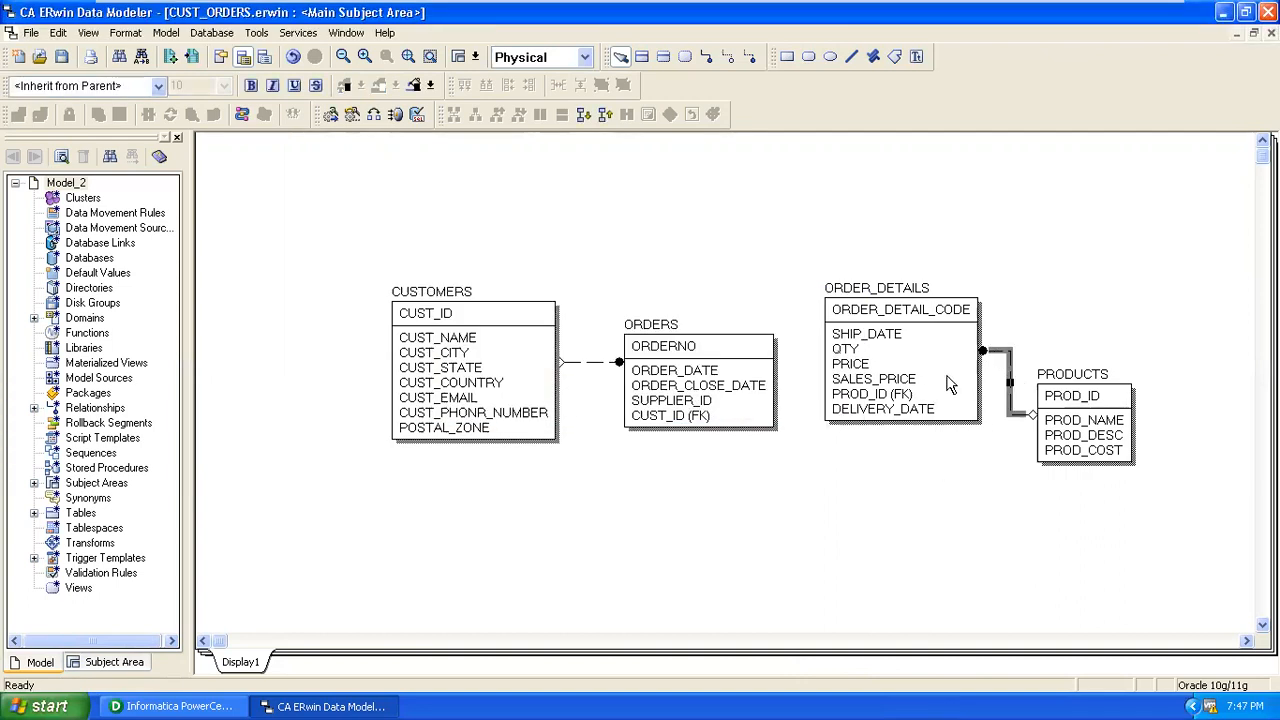
Drag ORDER_DETAILS lower and PRODUCTS about 65 px higher, then switch to Logical view.
click(903, 295)
drag(898, 386, 897, 528)
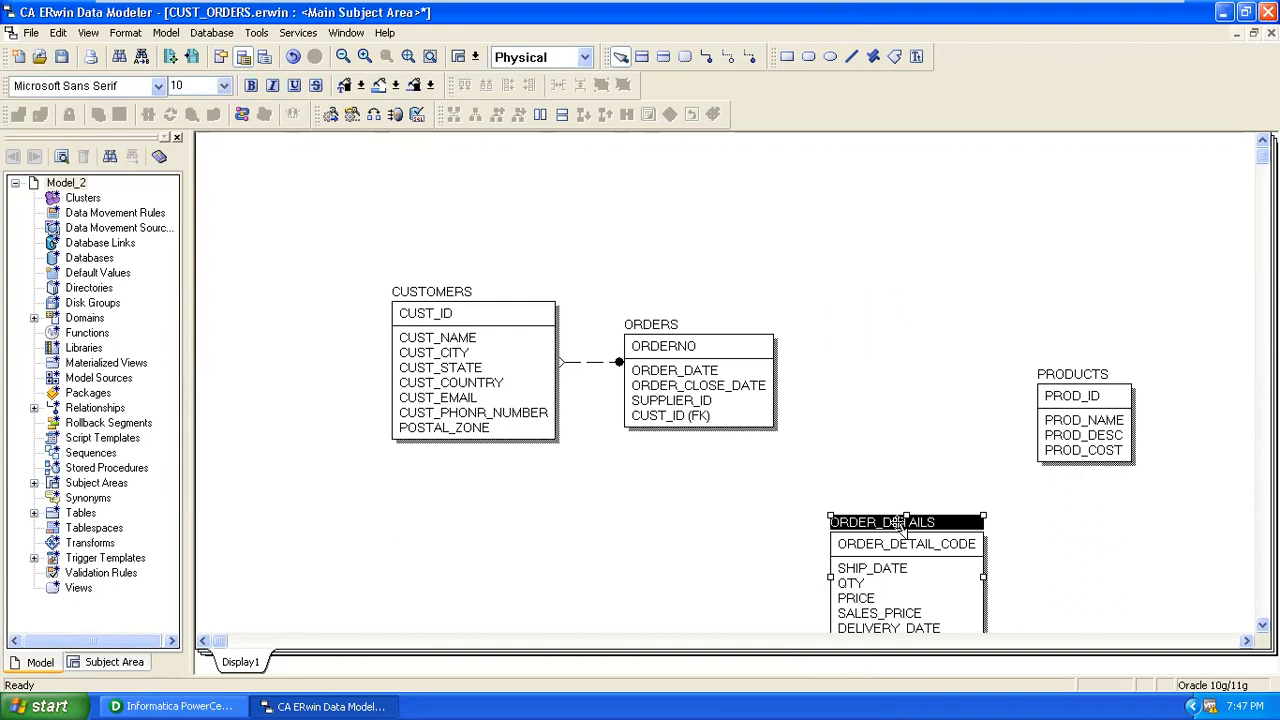
click(1058, 376)
drag(1058, 376, 1054, 310)
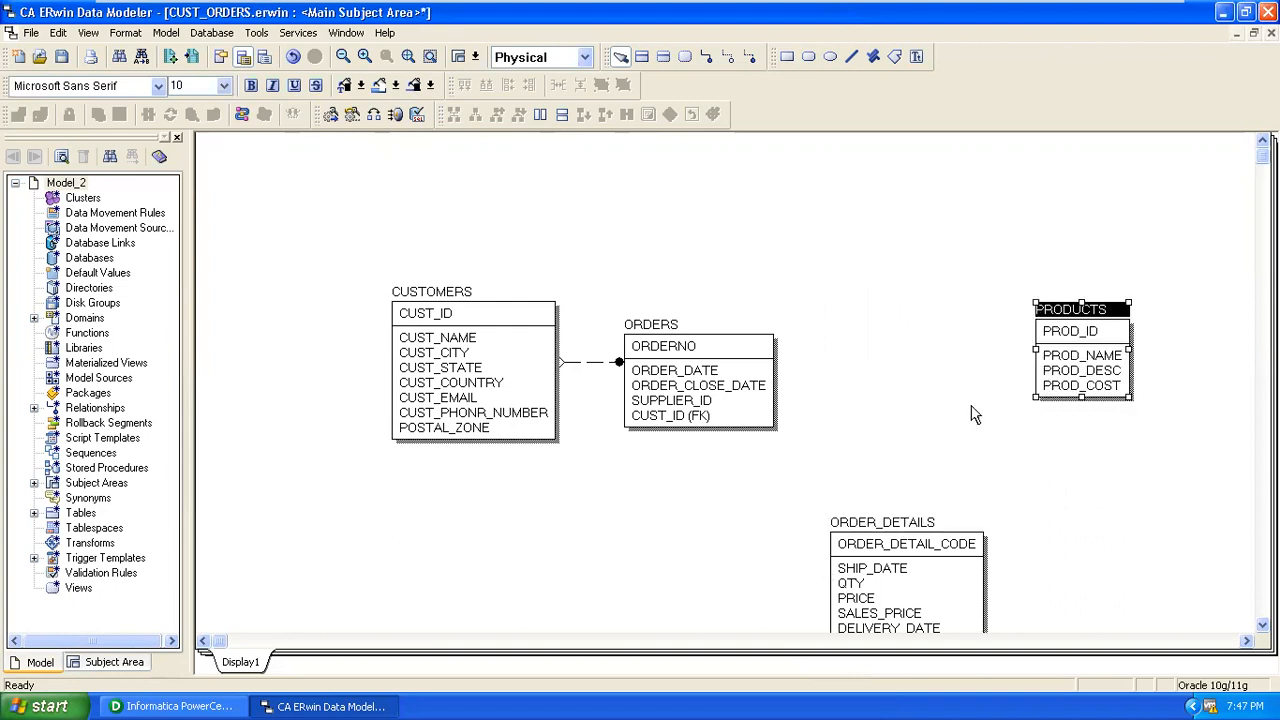
click(975, 415)
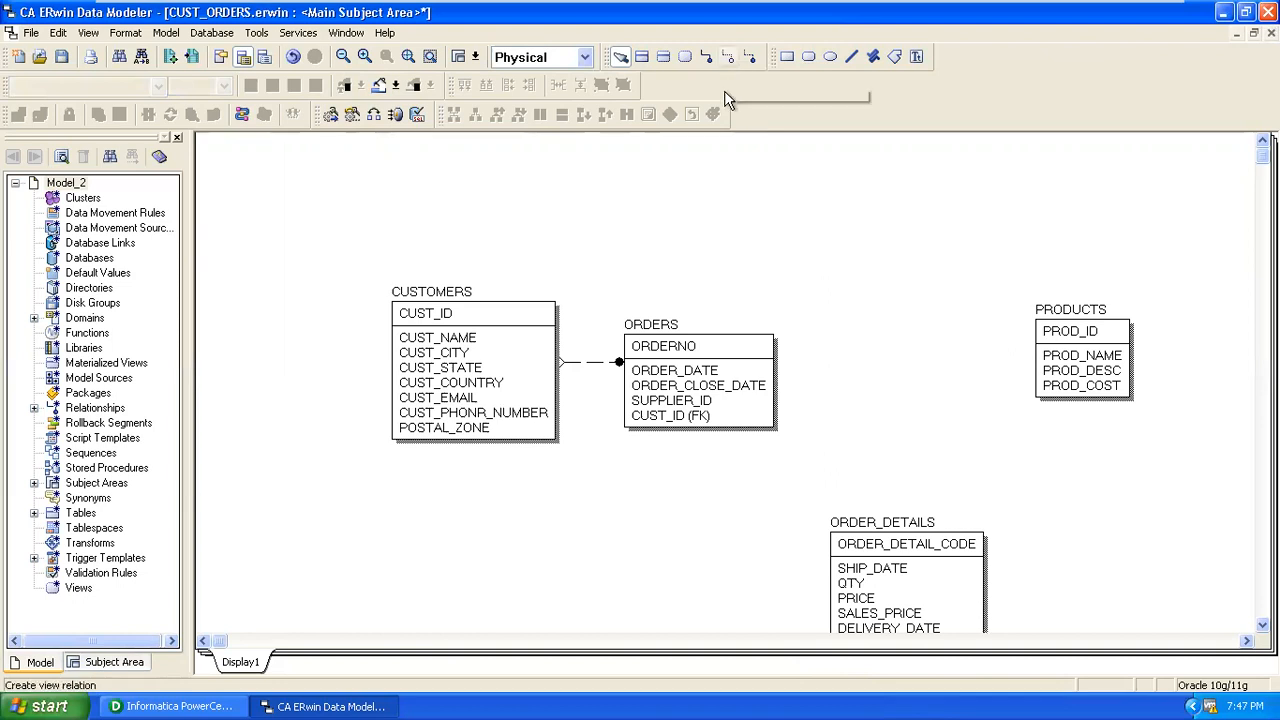
click(518, 50)
click(523, 74)
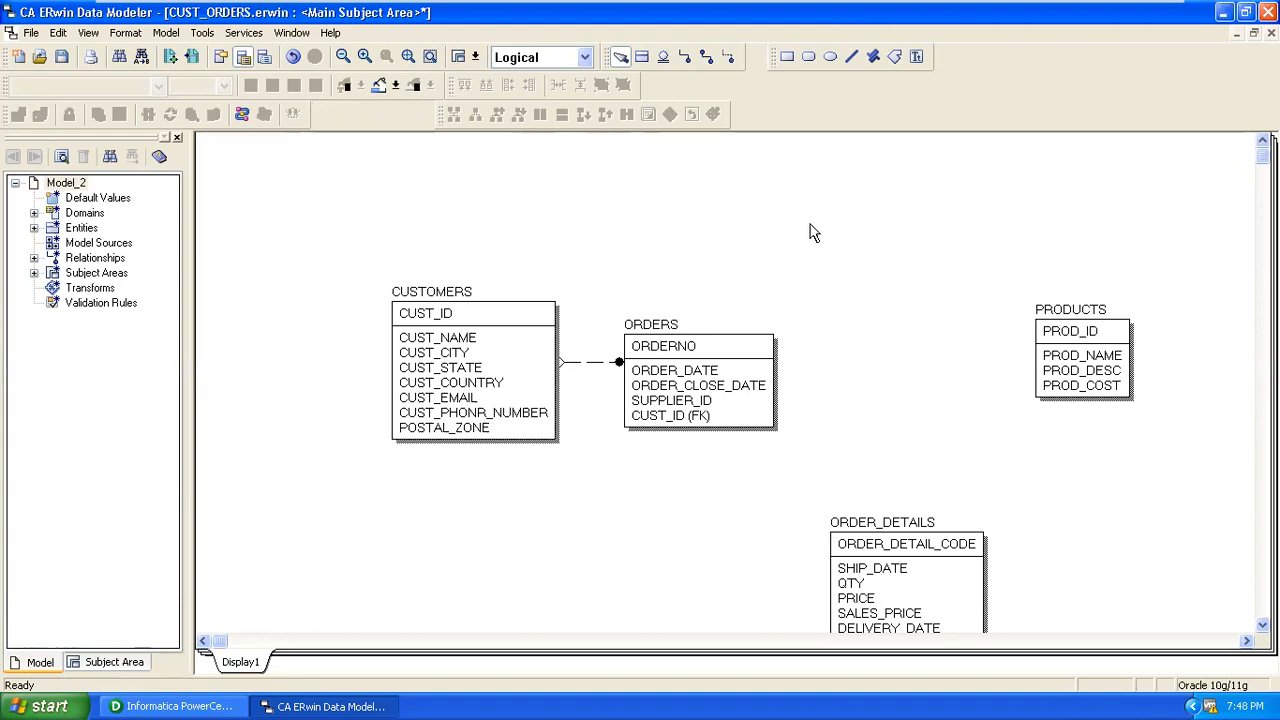
Draw a relationship with ORDERS as parent and PRODUCTS as child.
click(707, 57)
click(750, 372)
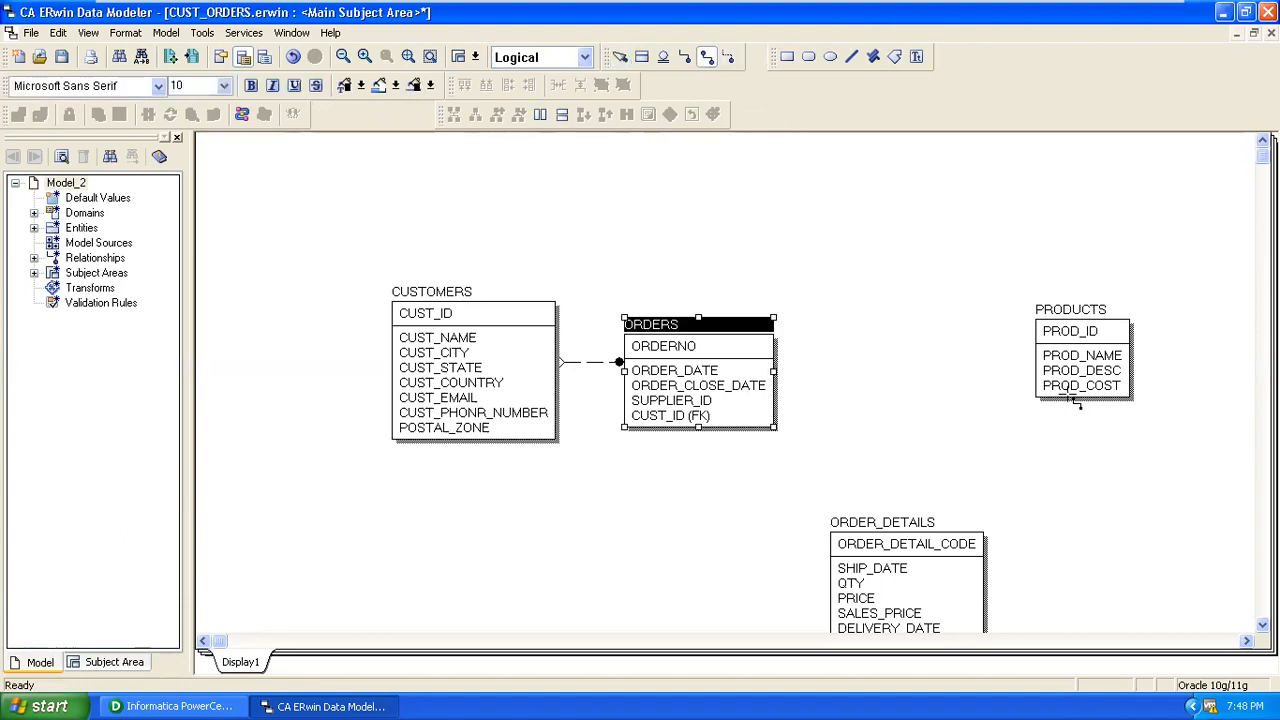
click(1086, 386)
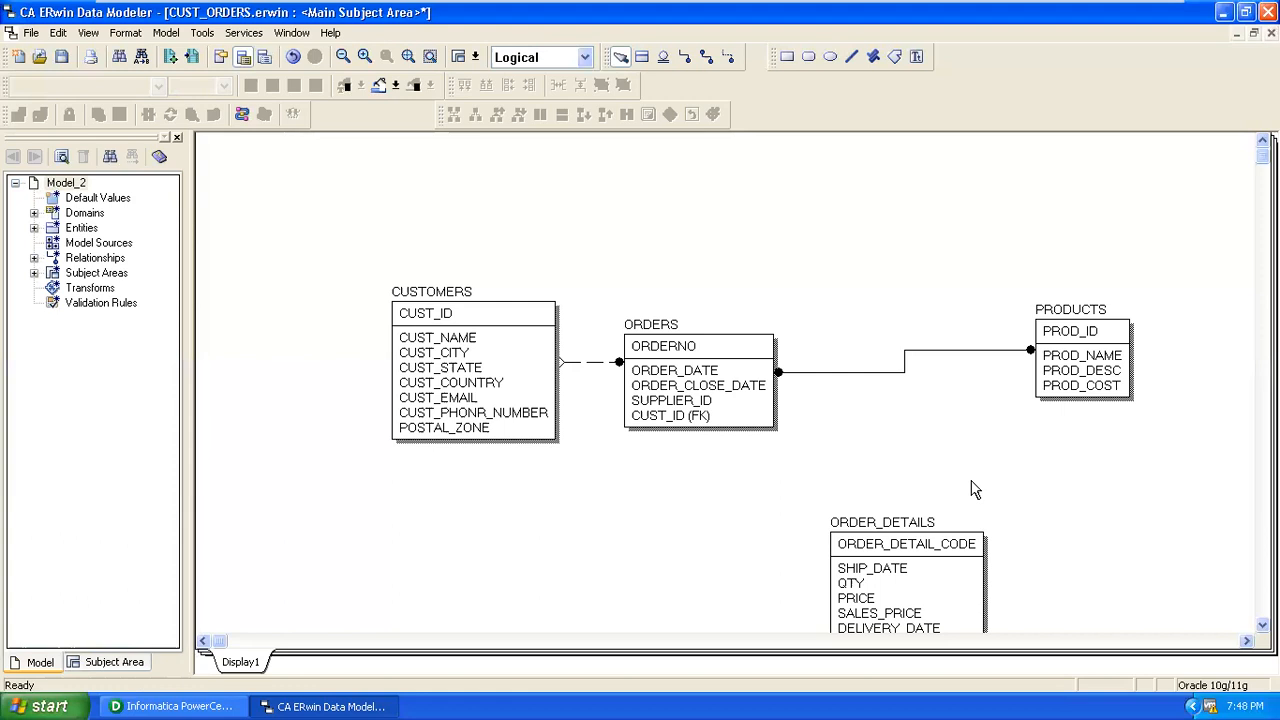
Move ORDER_DETAILS up beside ORDERS and PRODUCTS, and delete the ORDERS–PRODUCTS relationship.
drag(903, 522, 907, 409)
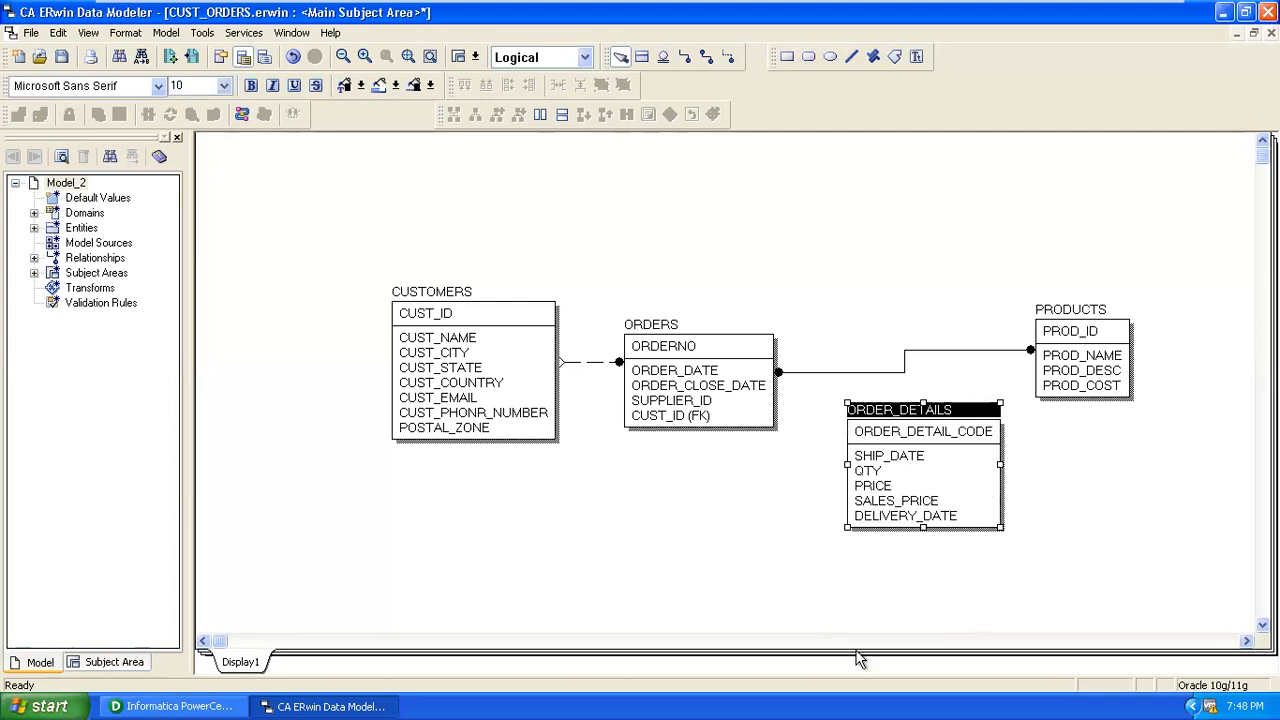
click(888, 373)
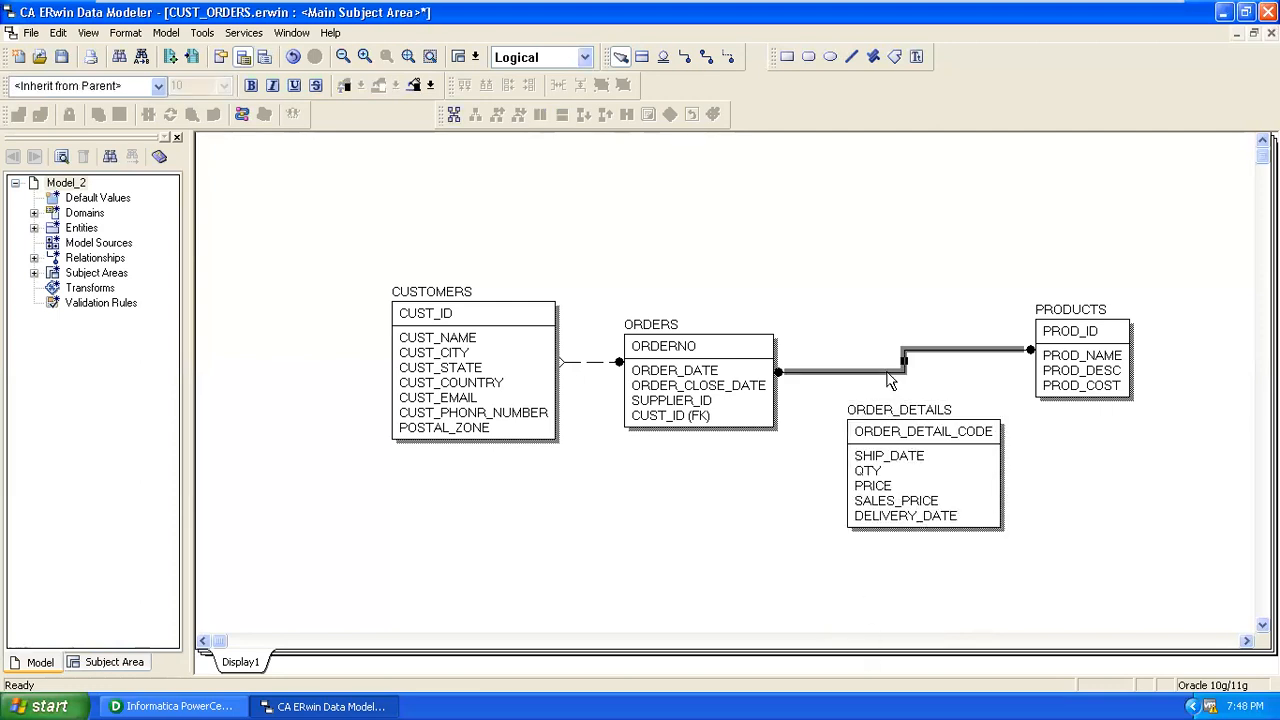
key(Delete)
click(618, 389)
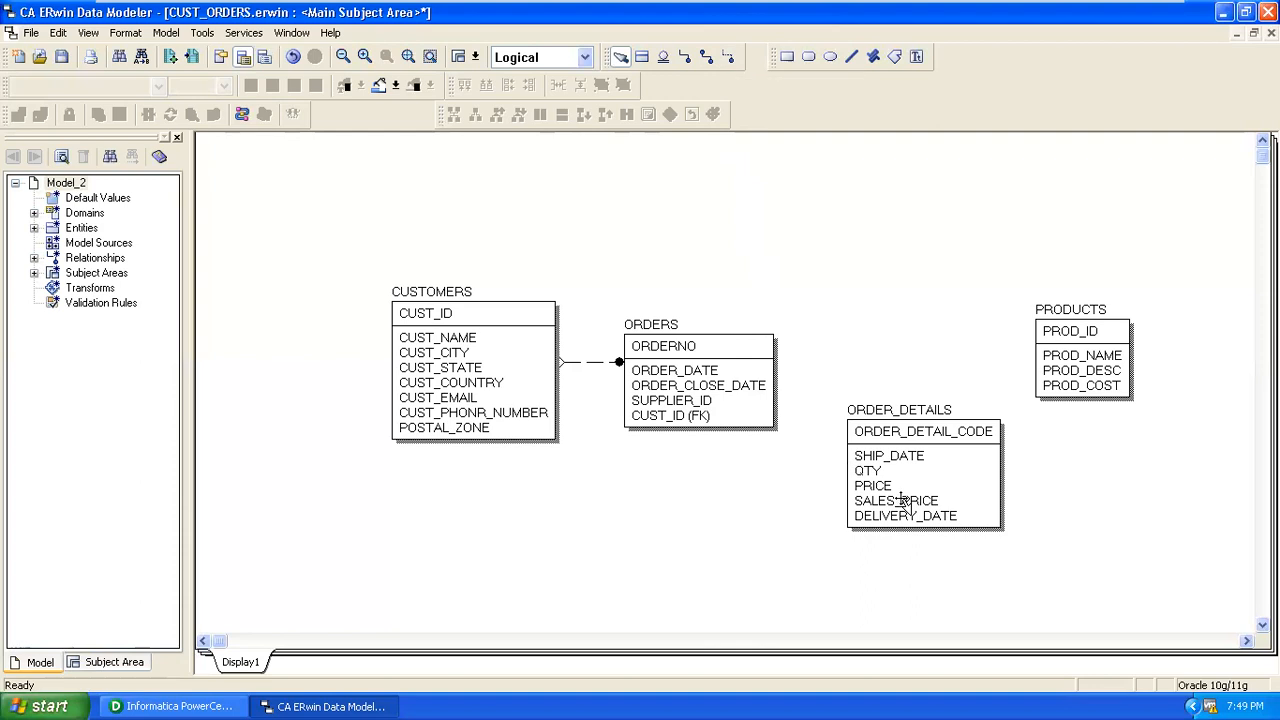
Draw identifying relationships from ORDERS and from PRODUCTS to ORDER_DETAILS, adding ORDERNO and PROD_ID keys.
click(685, 56)
click(706, 347)
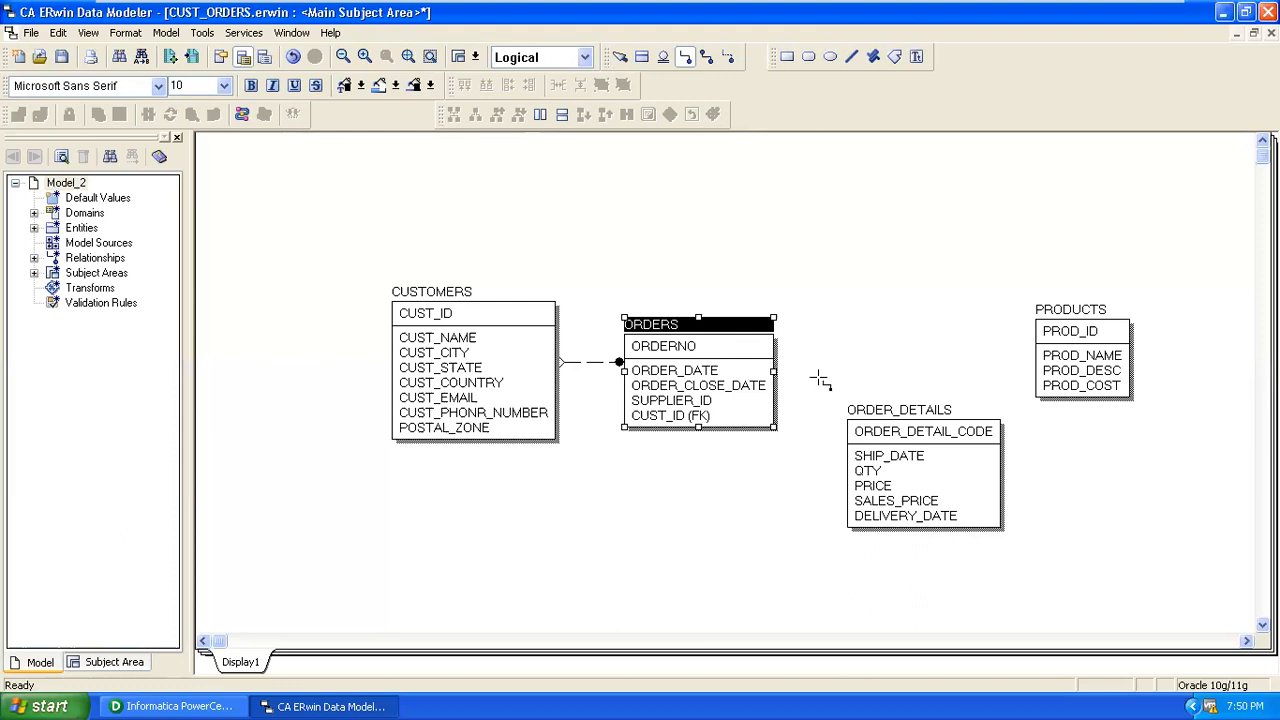
click(909, 436)
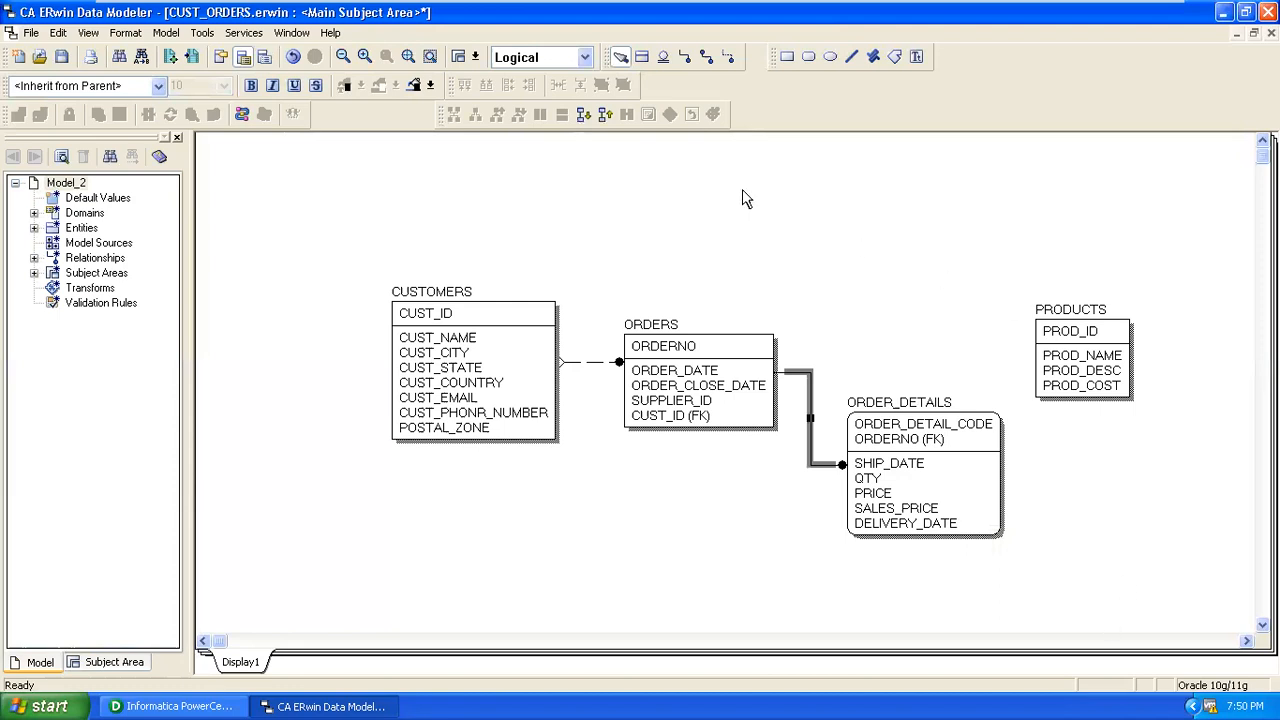
click(695, 63)
click(1095, 340)
click(983, 434)
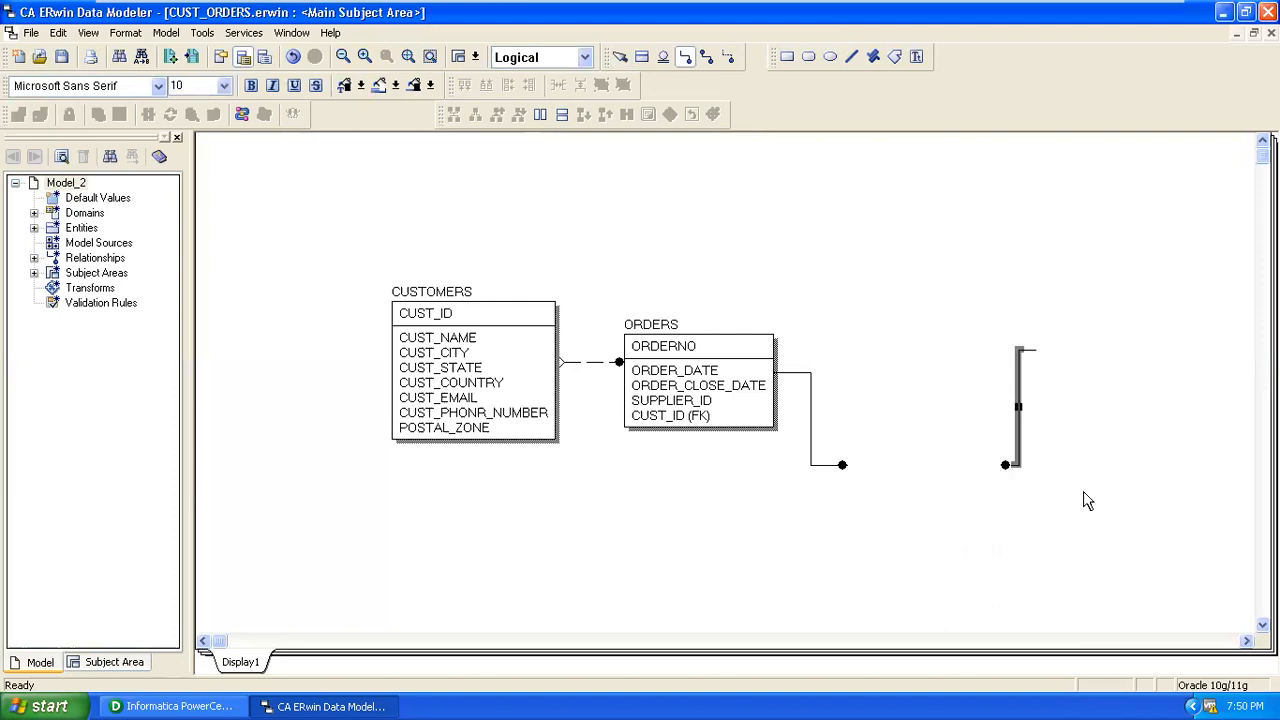
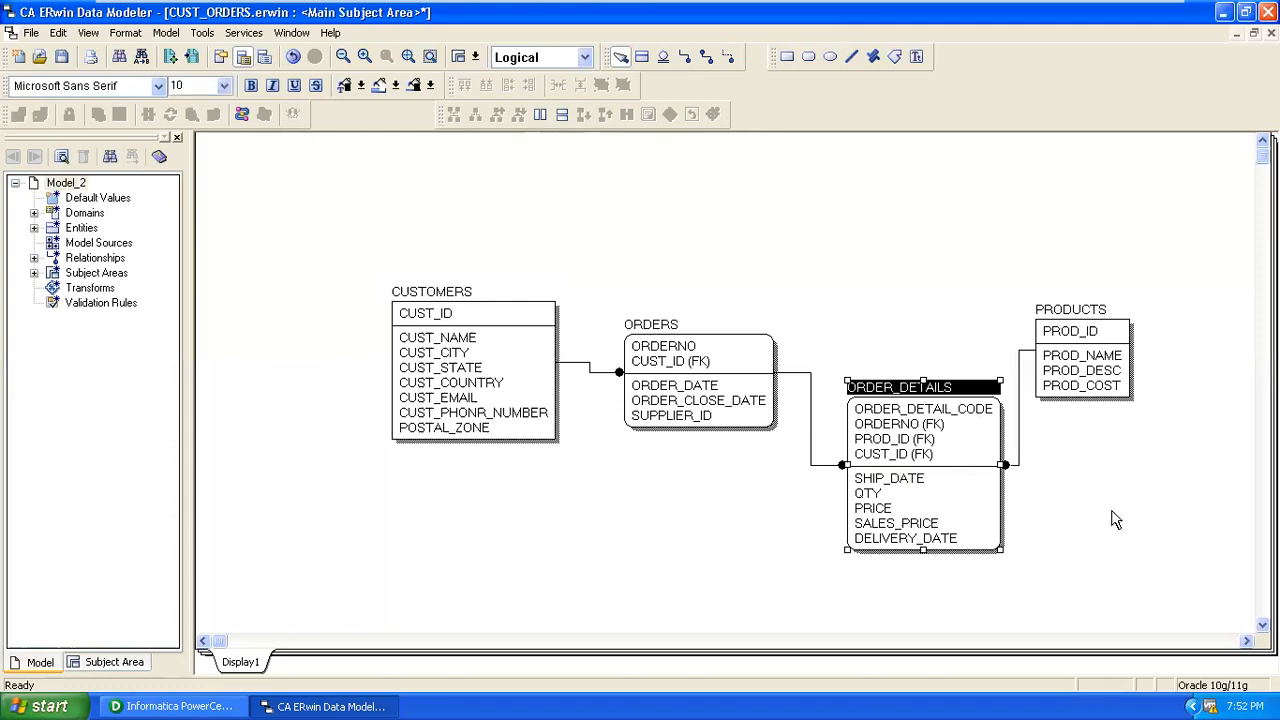
Select CUSTOMERS and ORDER_DETAILS in turn to inspect their tables and relationship lines.
click(1228, 583)
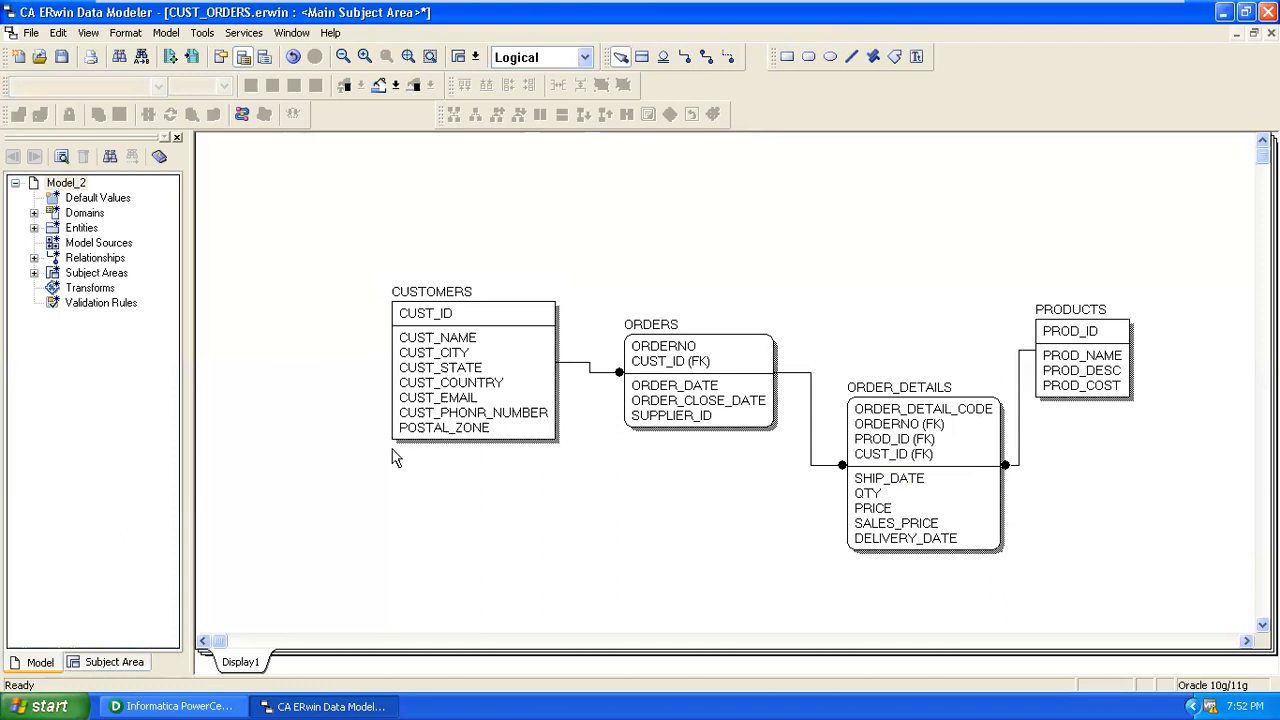
click(426, 320)
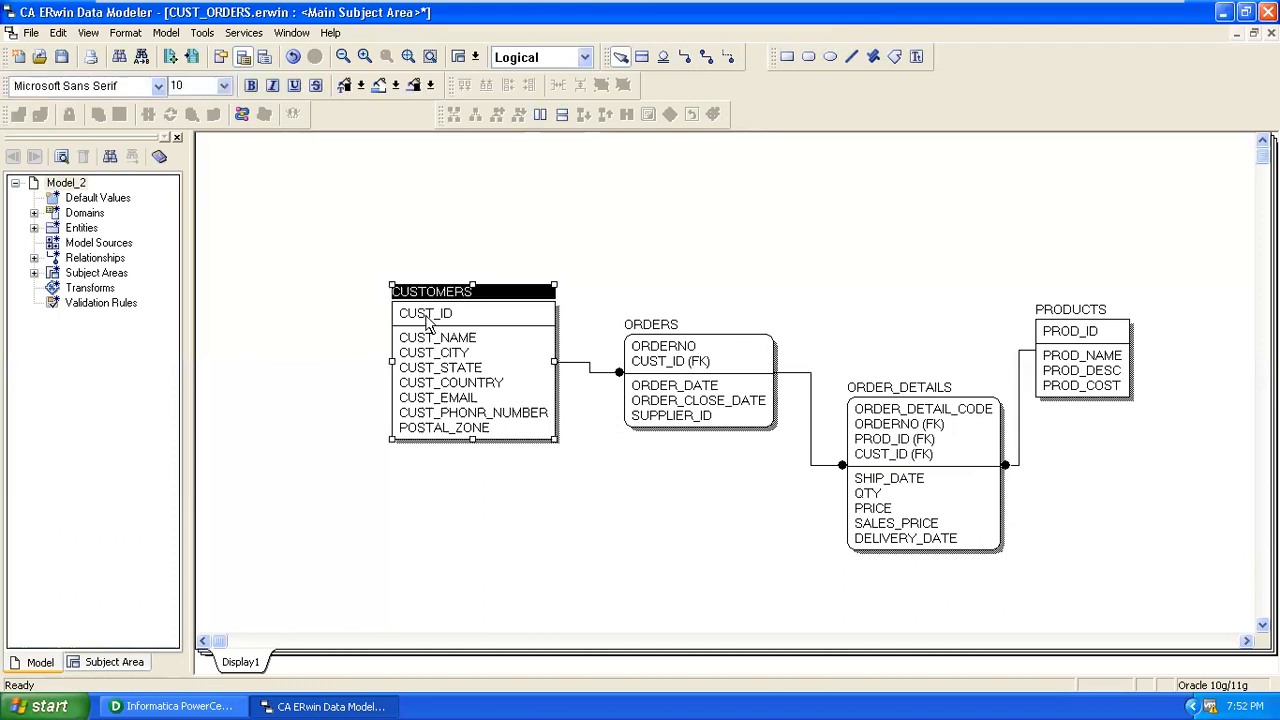
click(851, 411)
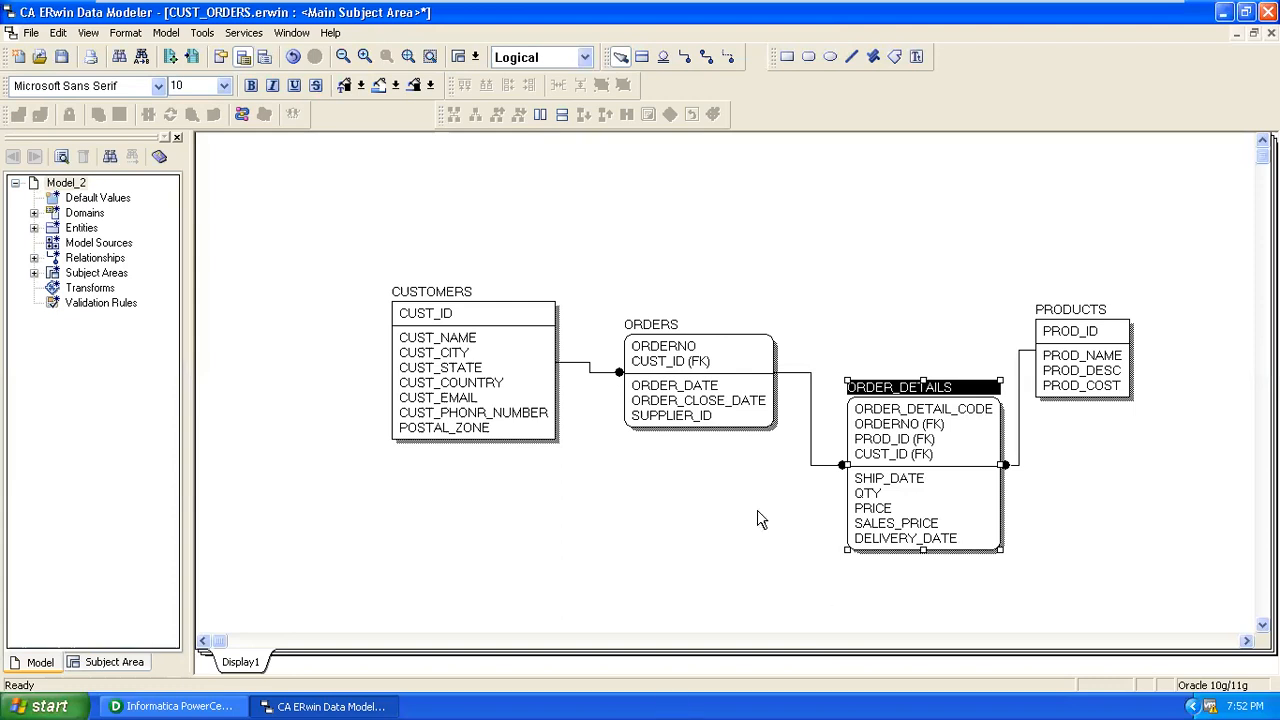
click(743, 258)
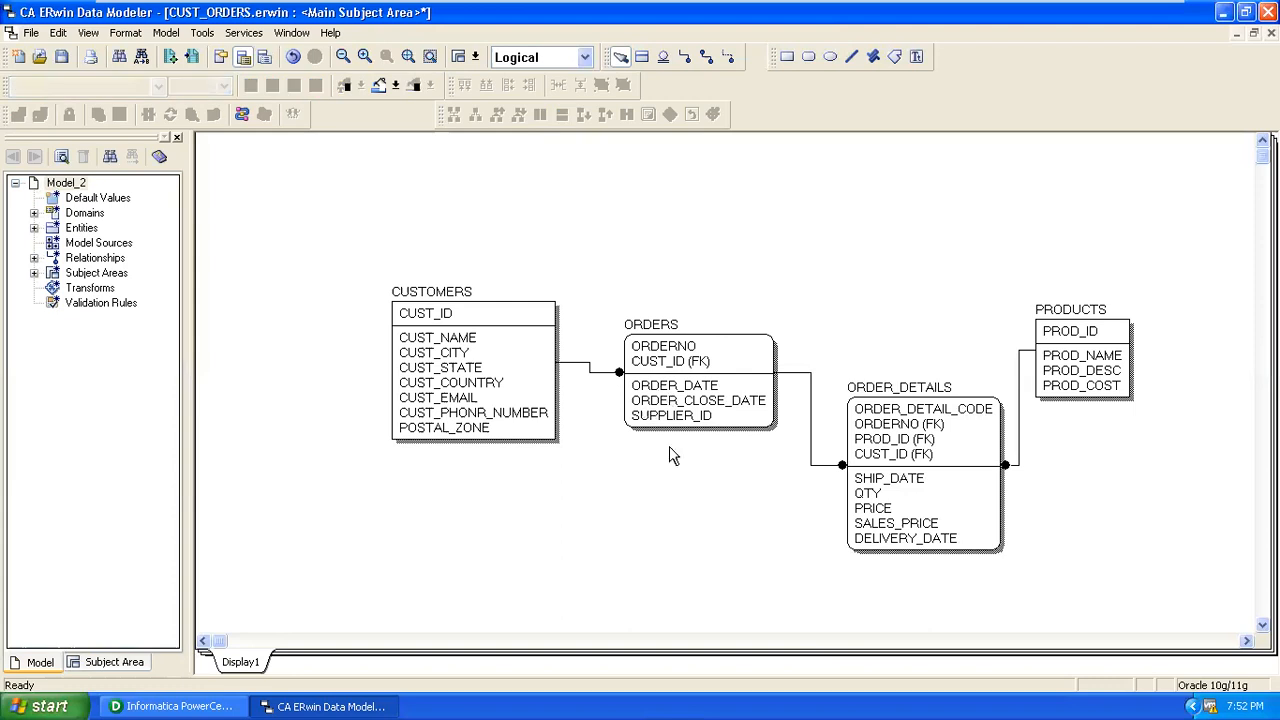
click(447, 370)
click(962, 437)
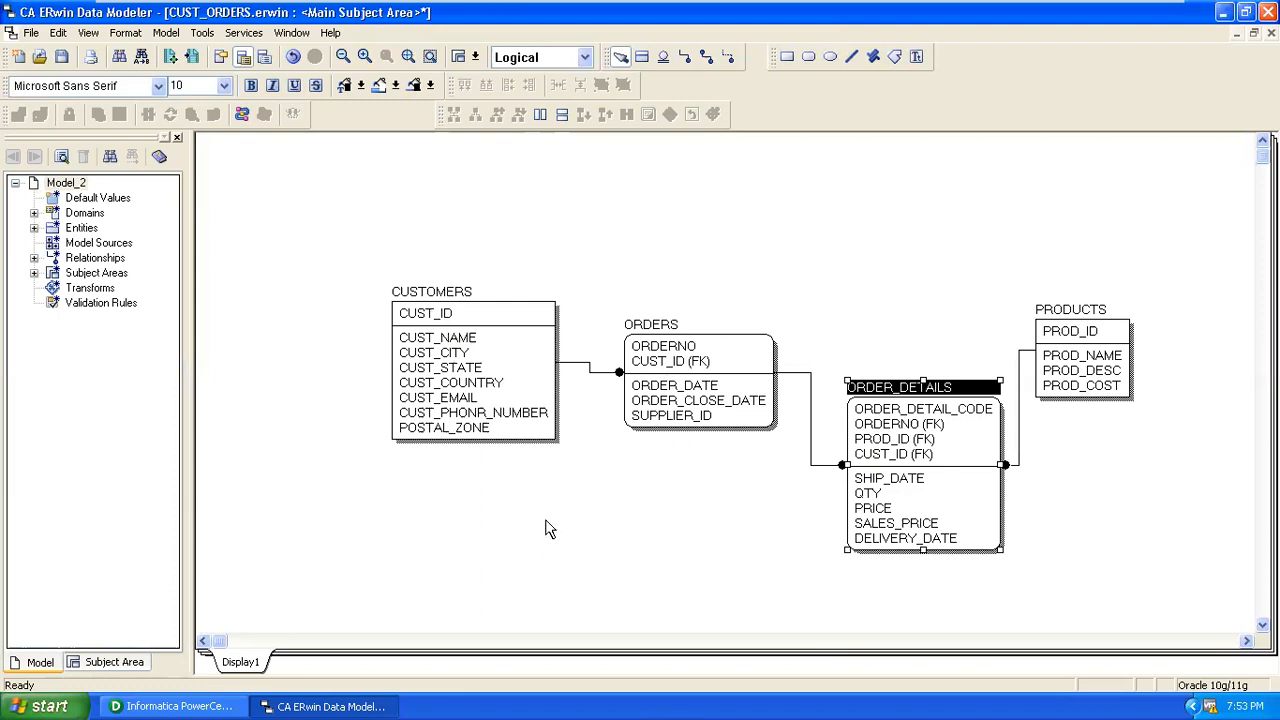
click(476, 333)
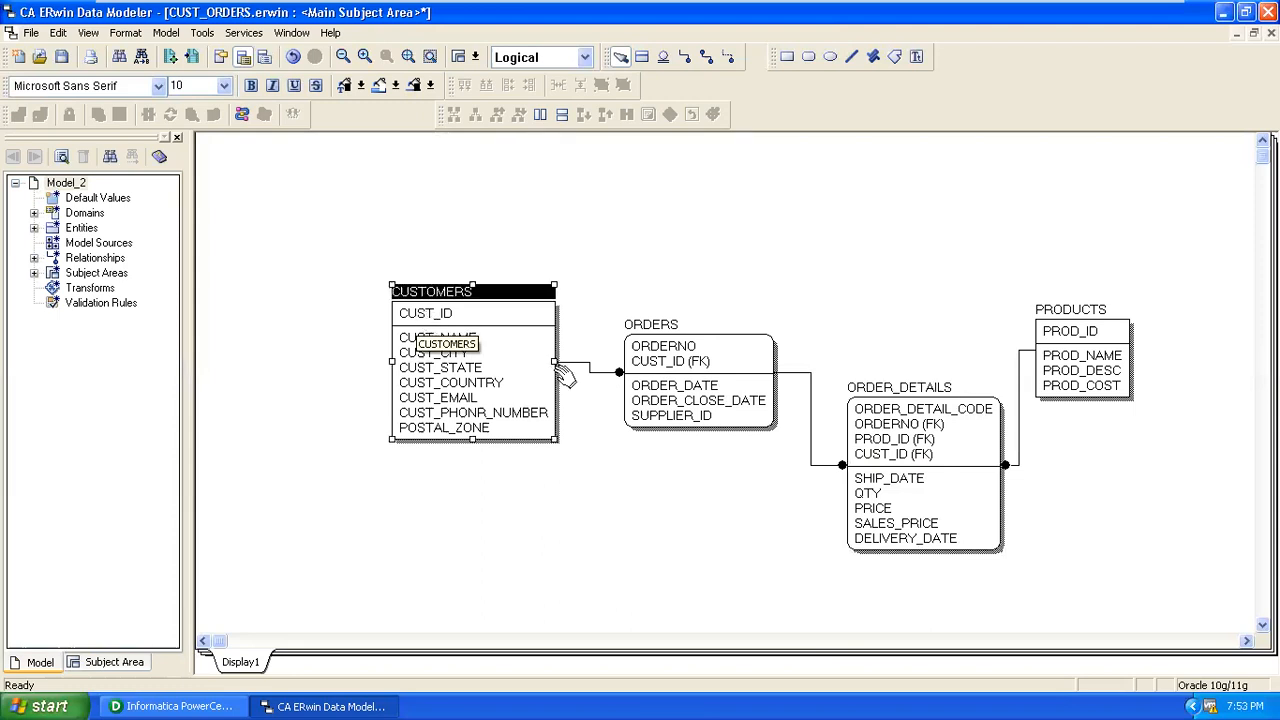
click(963, 465)
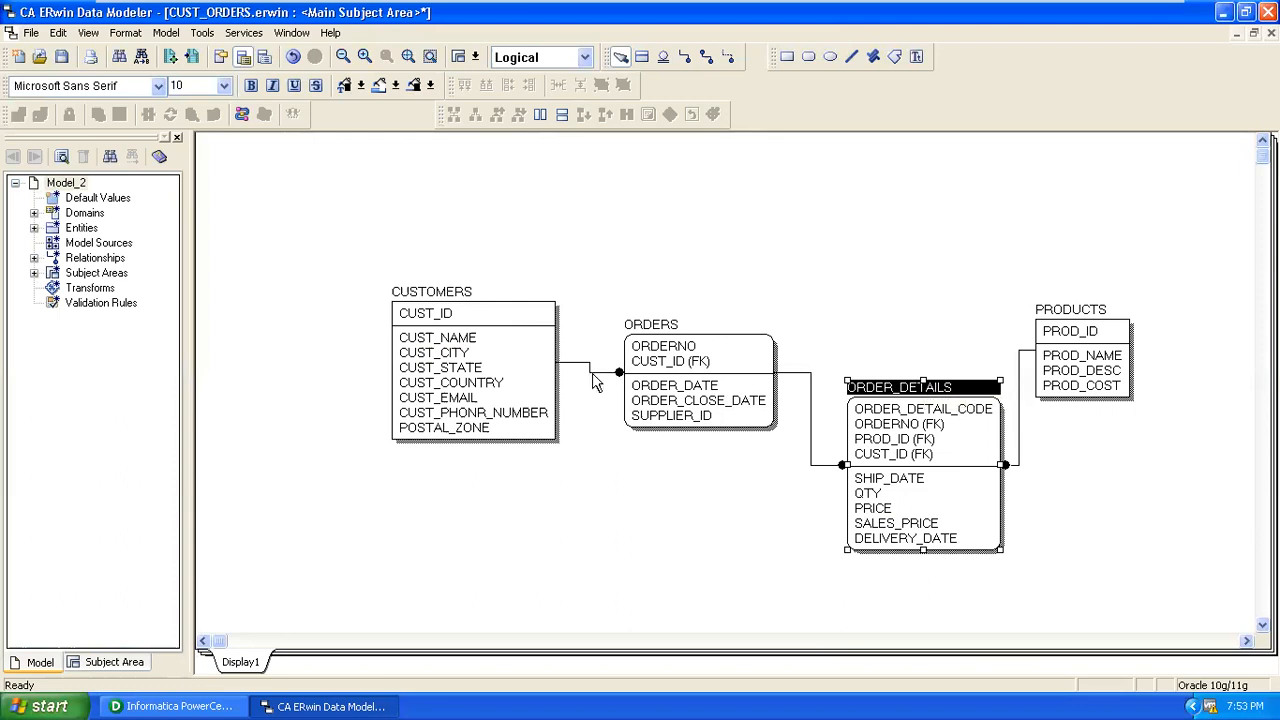
Delete the CUSTOMERS–ORDERS link and redraw it as a non-identifying relationship from CUSTOMERS to ORDERS.
click(593, 376)
key(Delete)
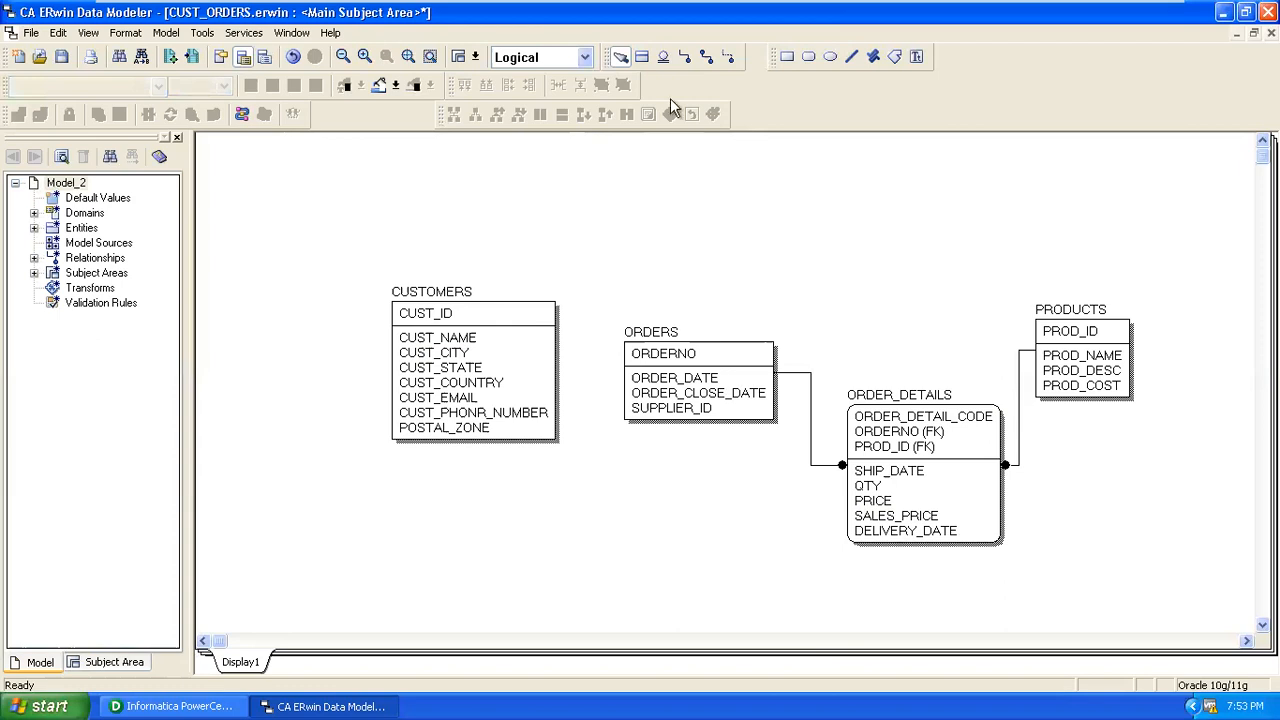
click(728, 57)
click(511, 314)
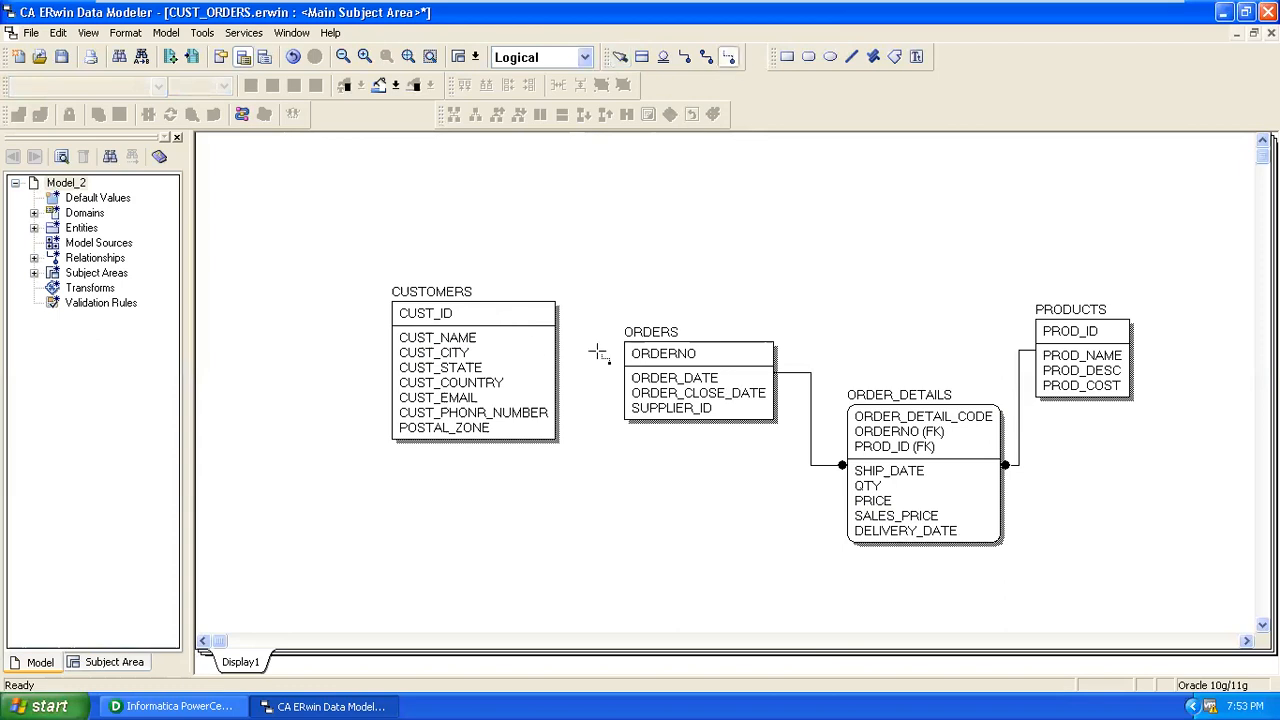
click(650, 369)
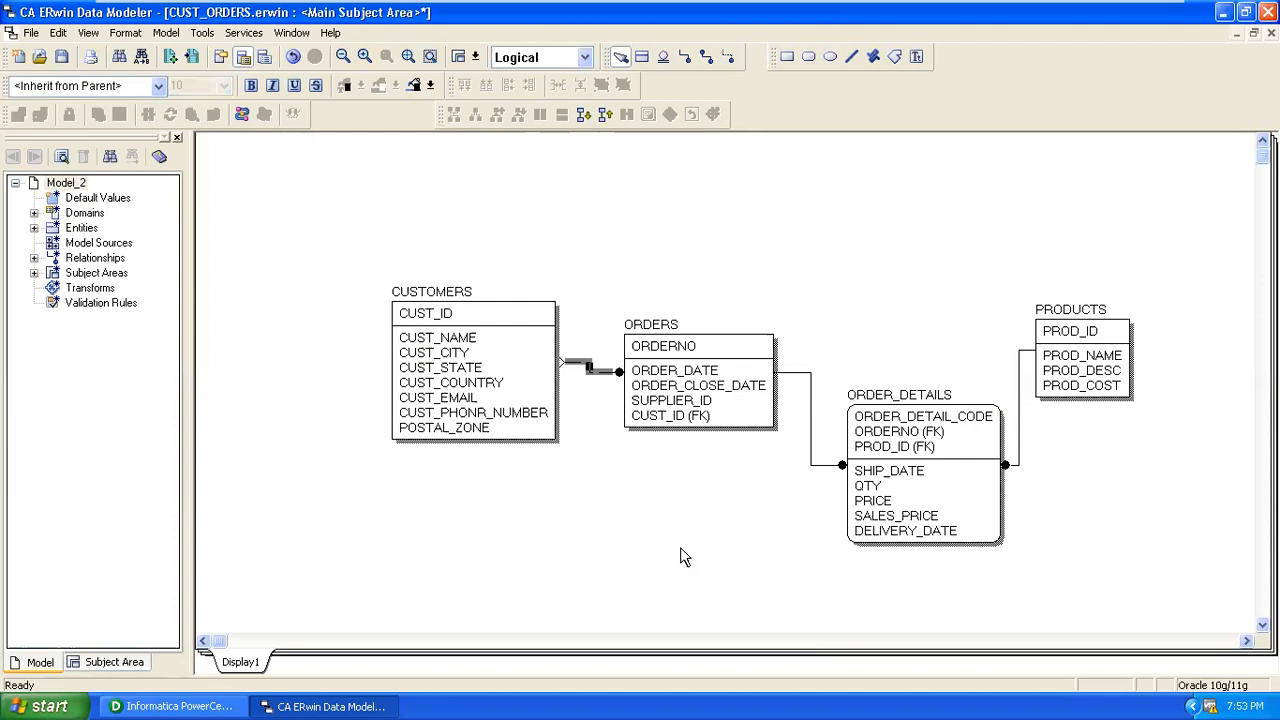
click(708, 585)
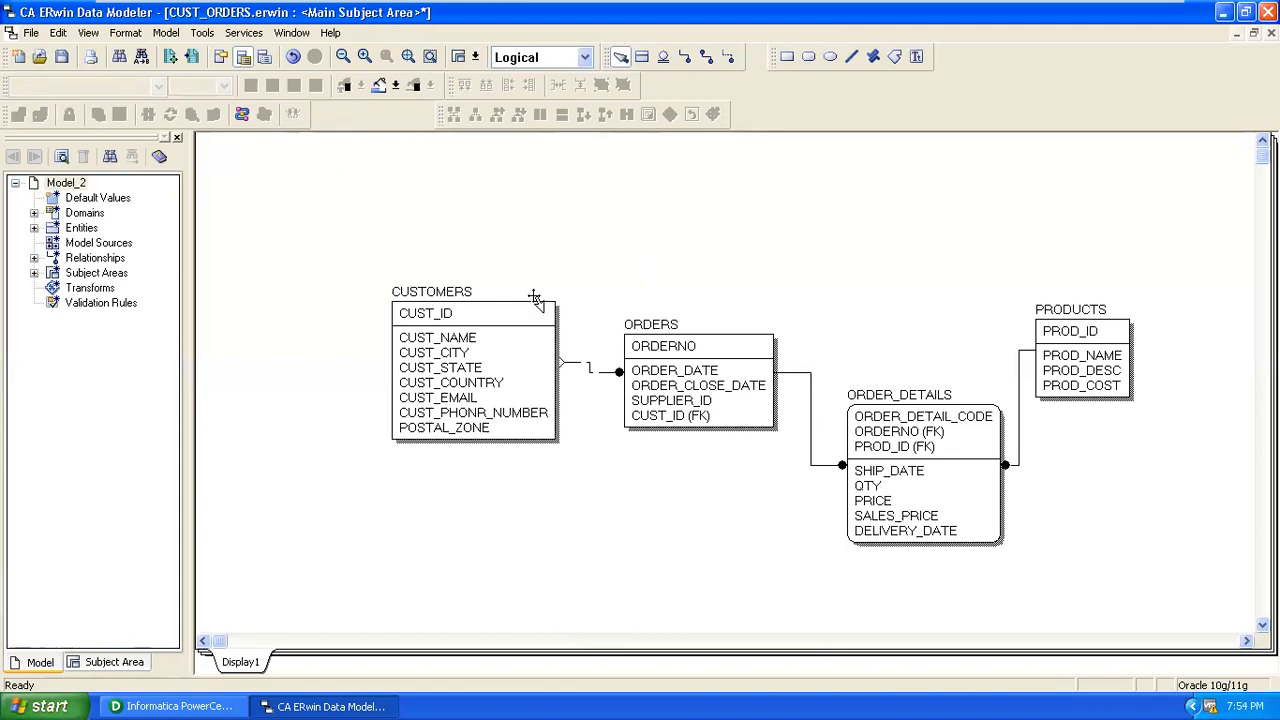
Switch the CUST_ORDERS model from the Logical to the Physical view.
click(462, 313)
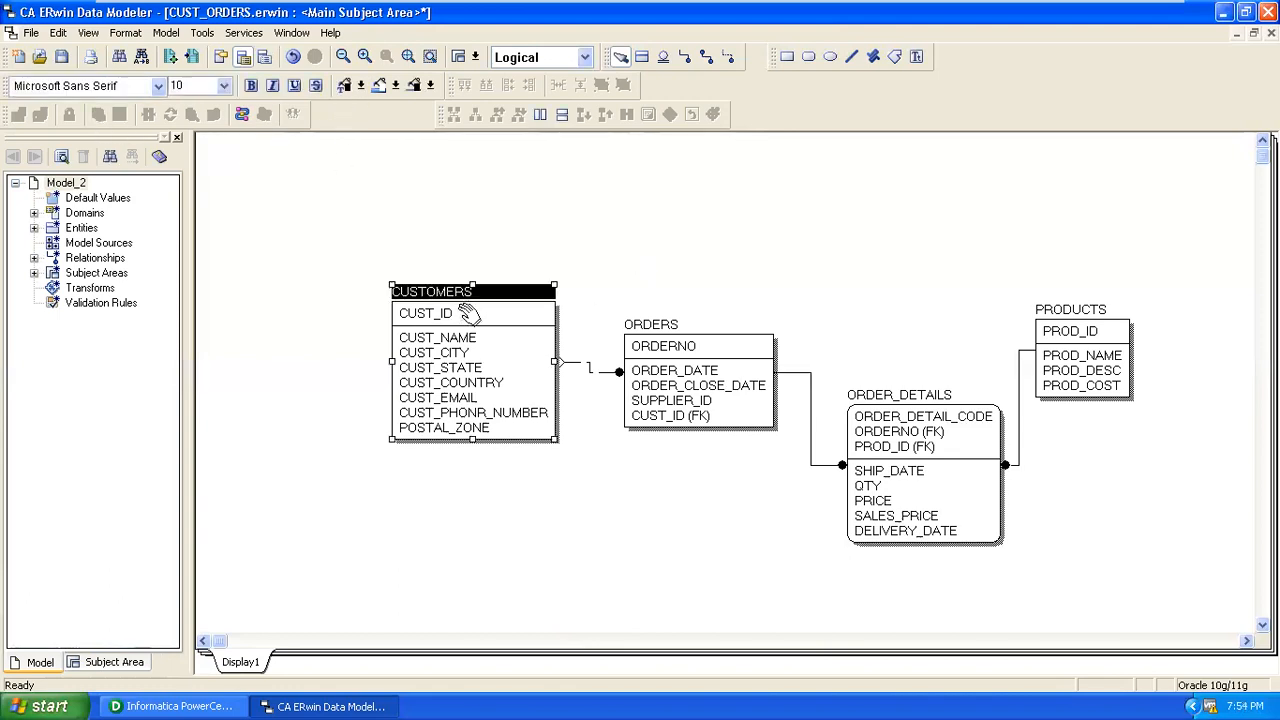
click(585, 57)
click(585, 92)
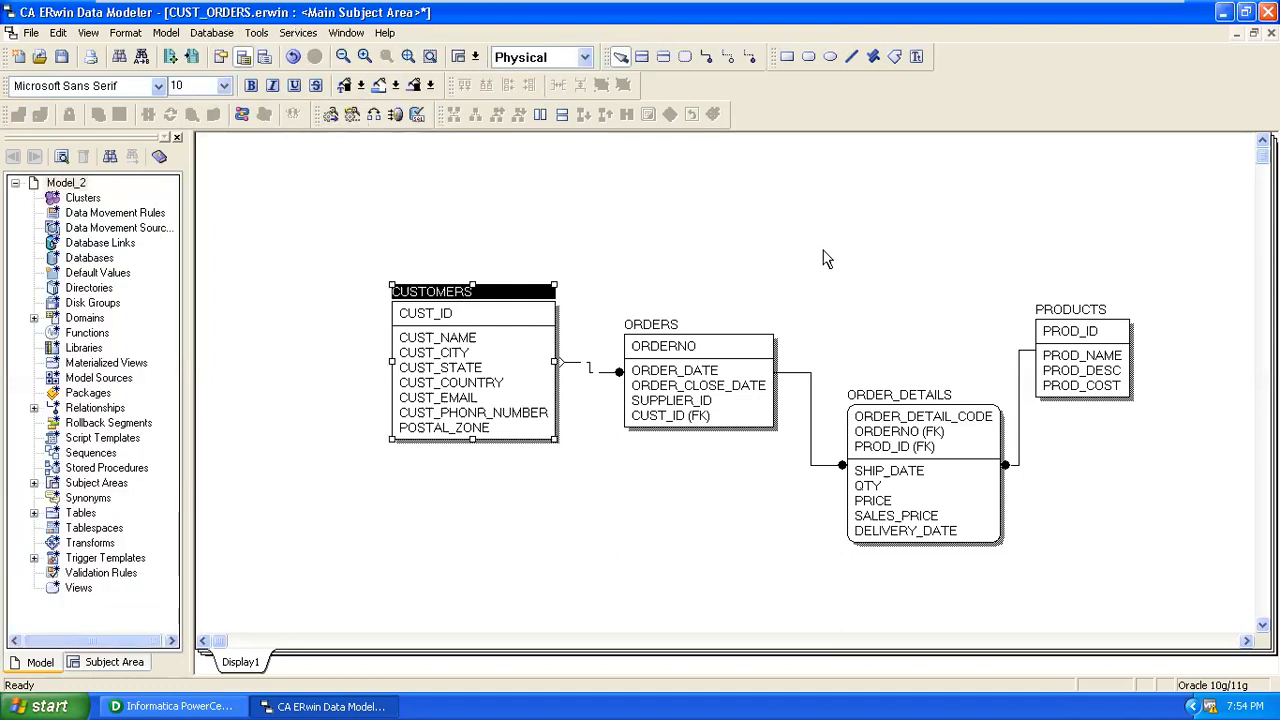
click(475, 339)
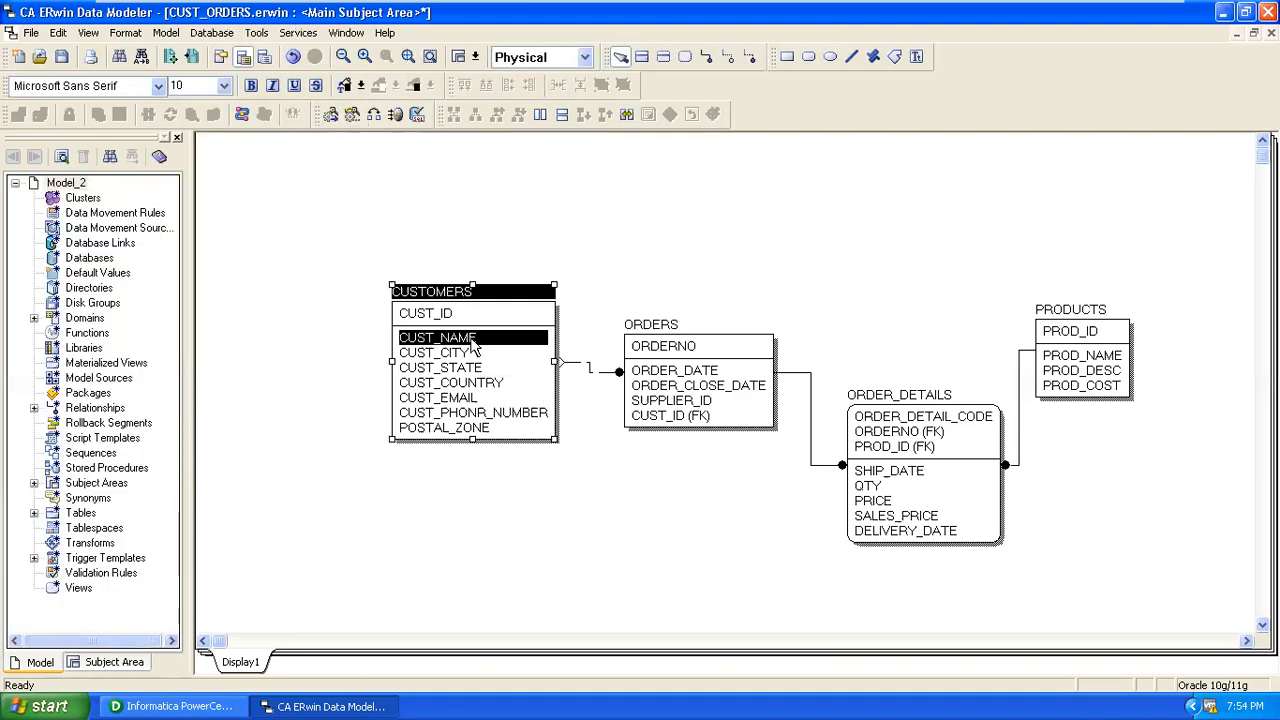
click(663, 291)
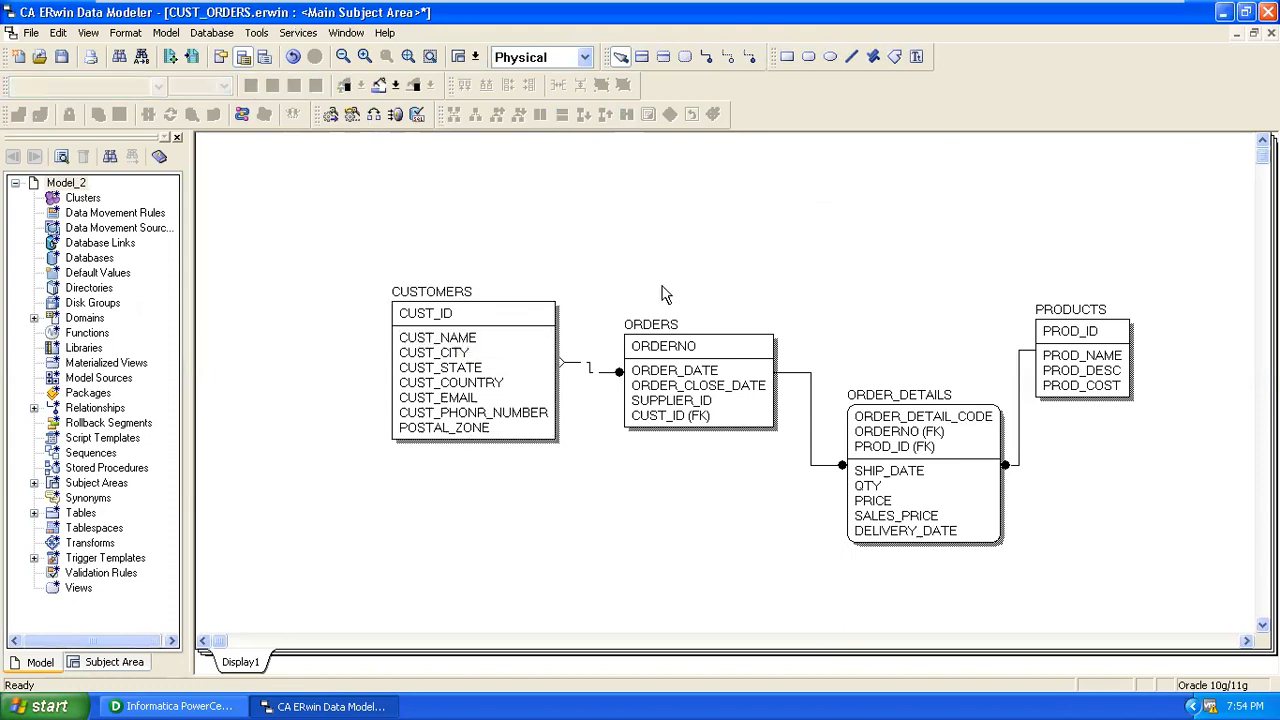
Review CUSTOMERS column datatypes: CUST_ID NUMBER(10), most others VARCHAR2(25).
right_click(430, 316)
click(455, 342)
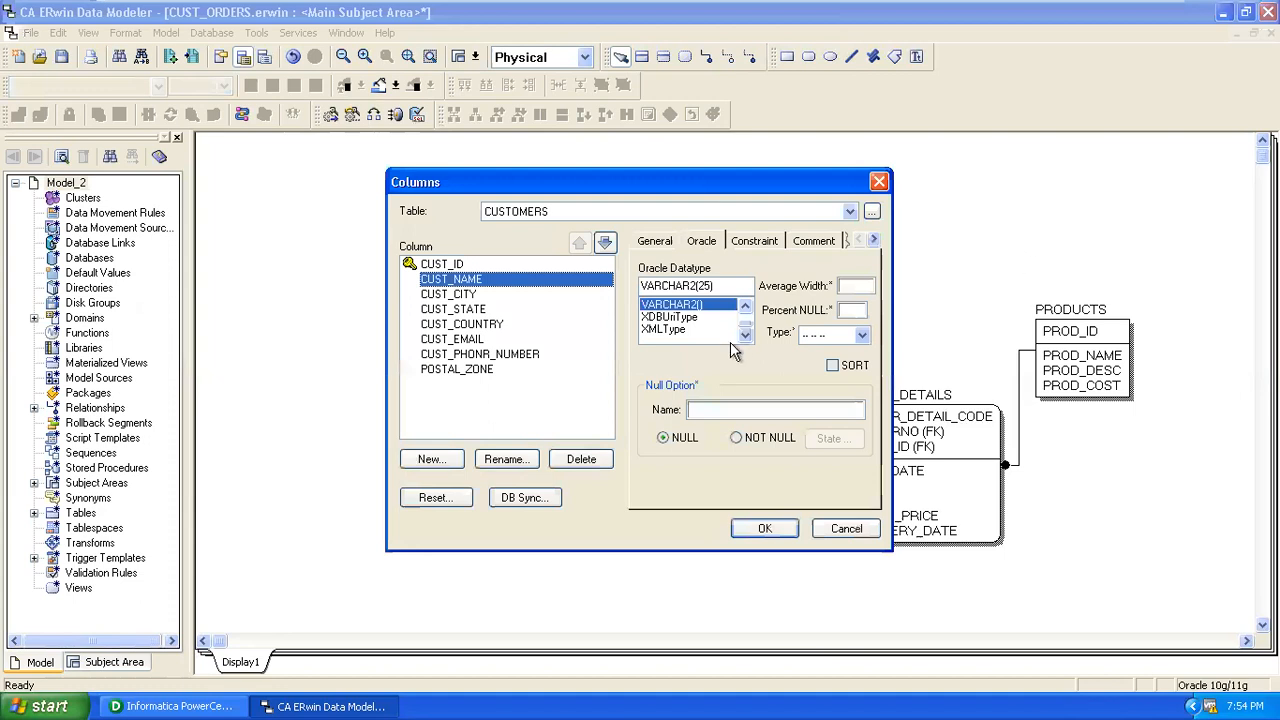
click(444, 294)
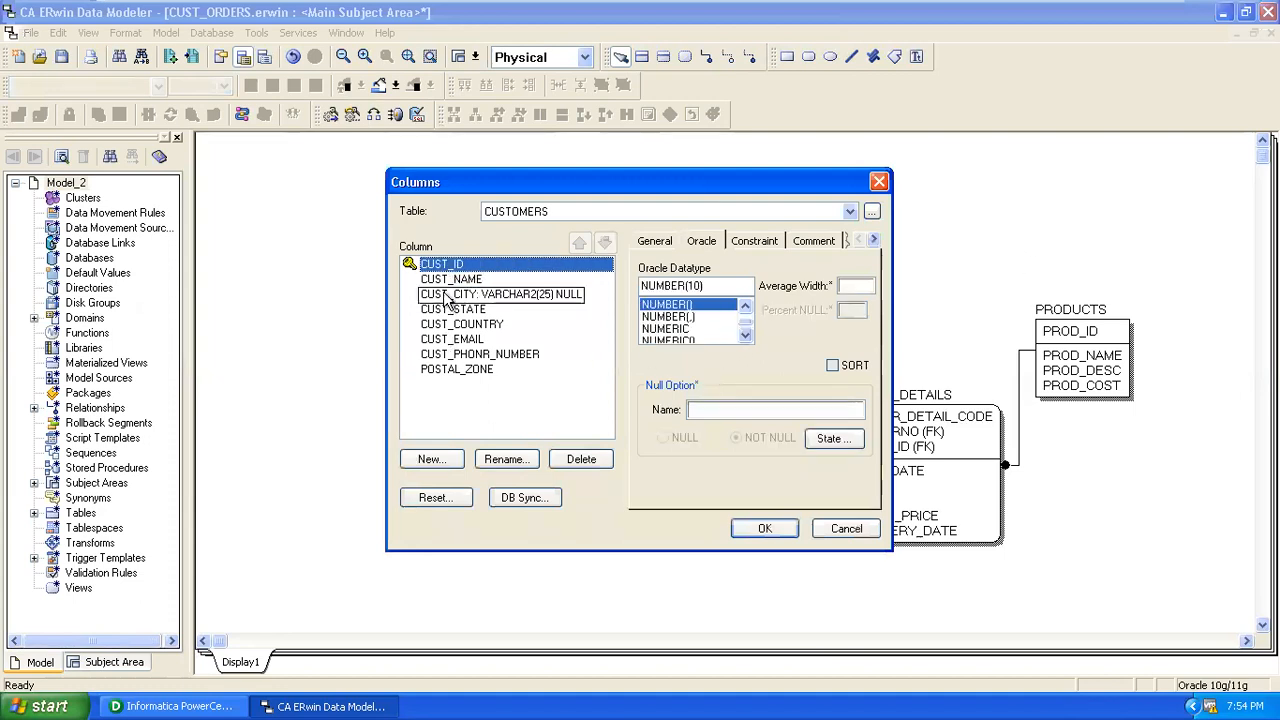
click(444, 279)
click(443, 296)
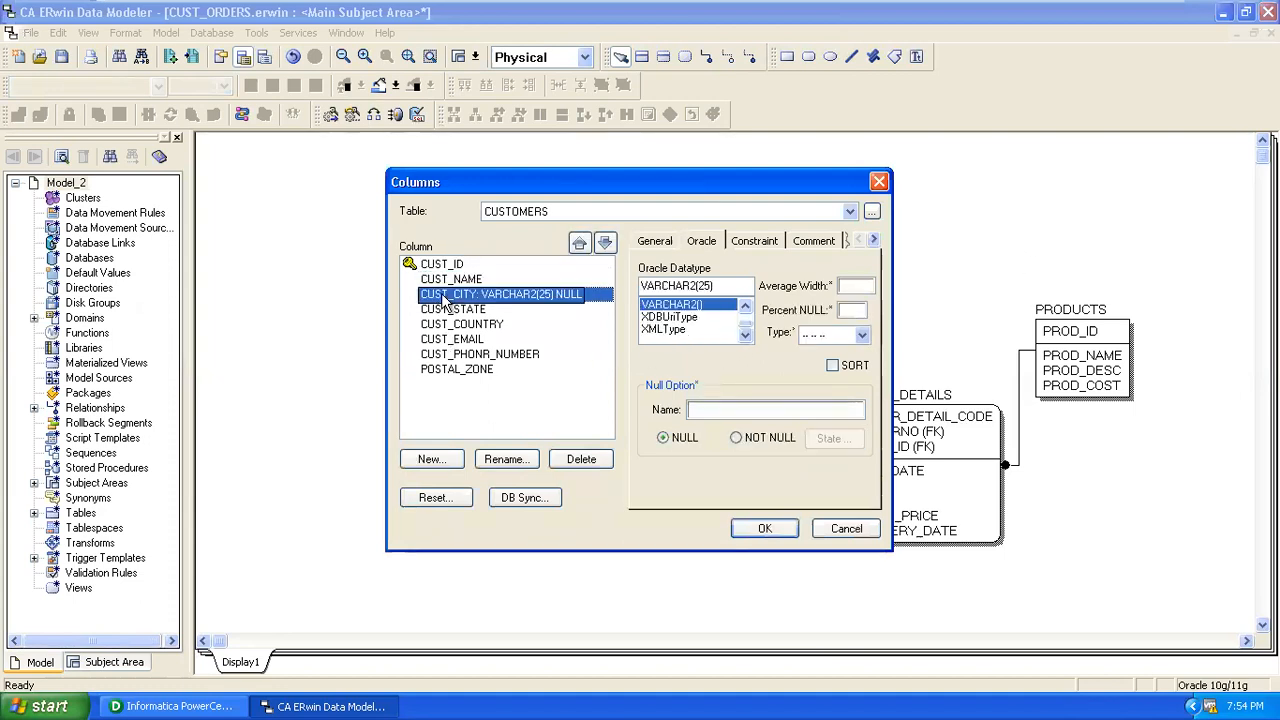
click(443, 312)
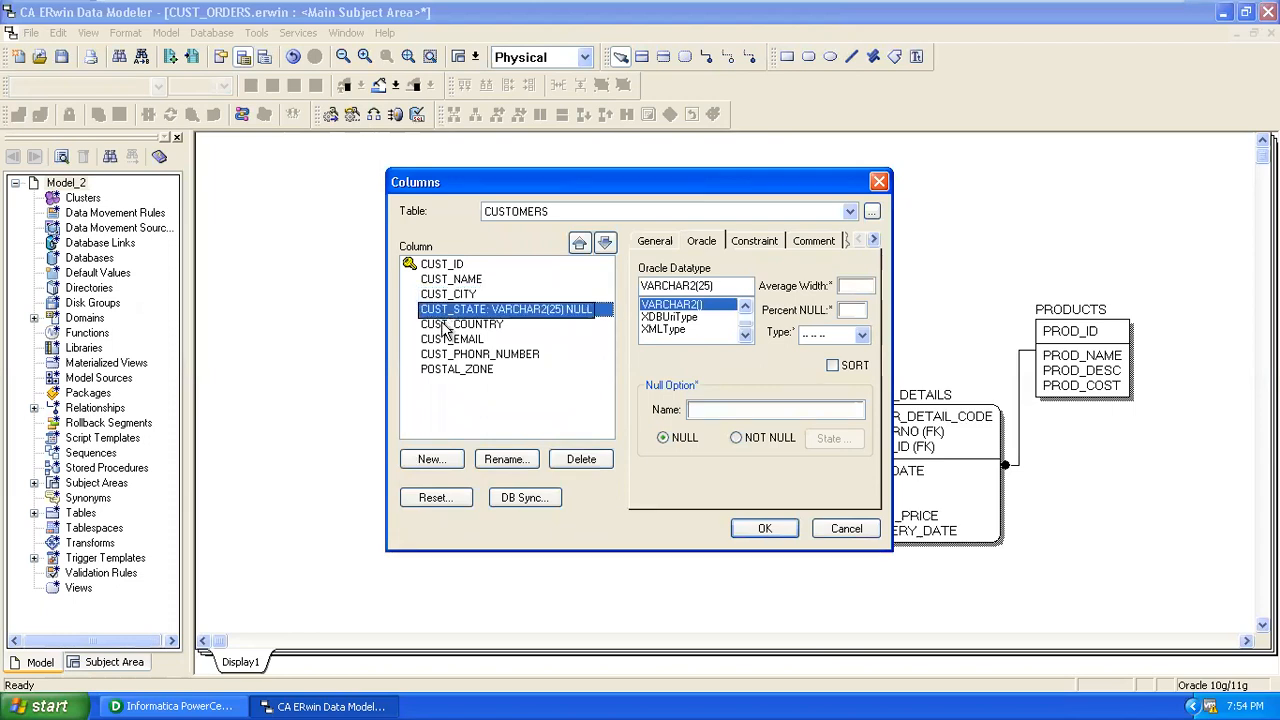
click(446, 325)
click(448, 340)
click(452, 355)
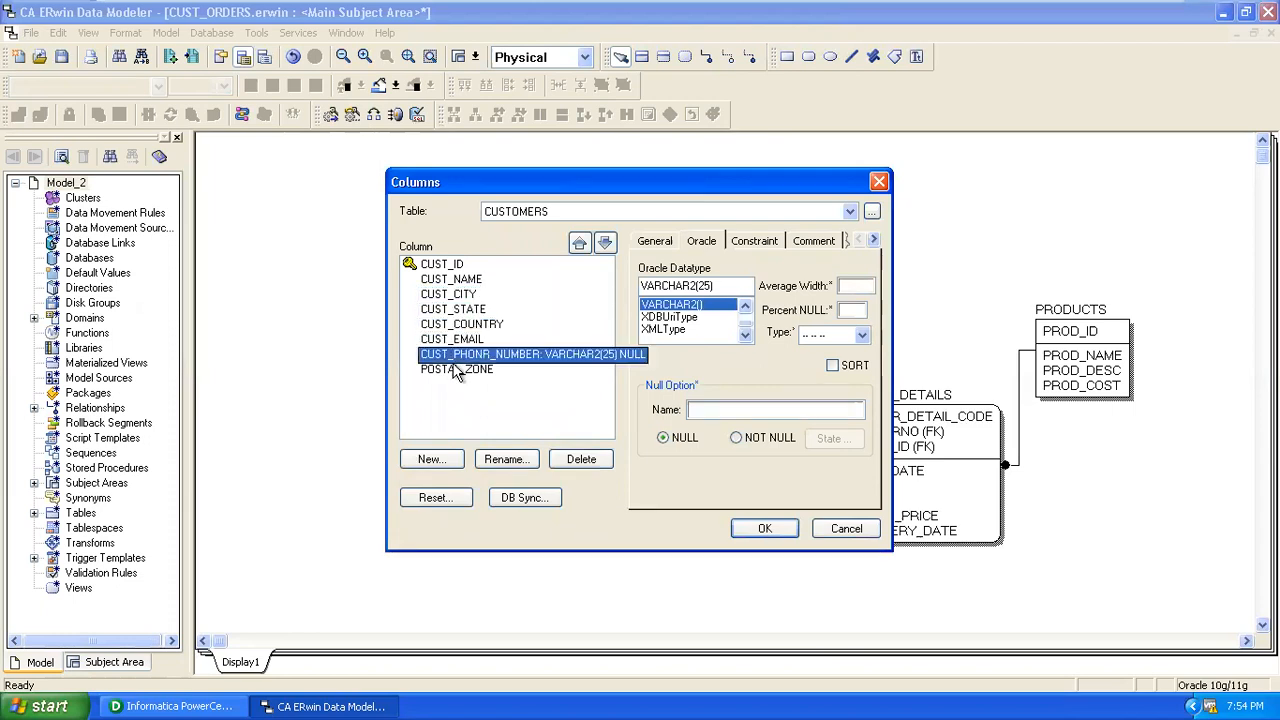
click(456, 370)
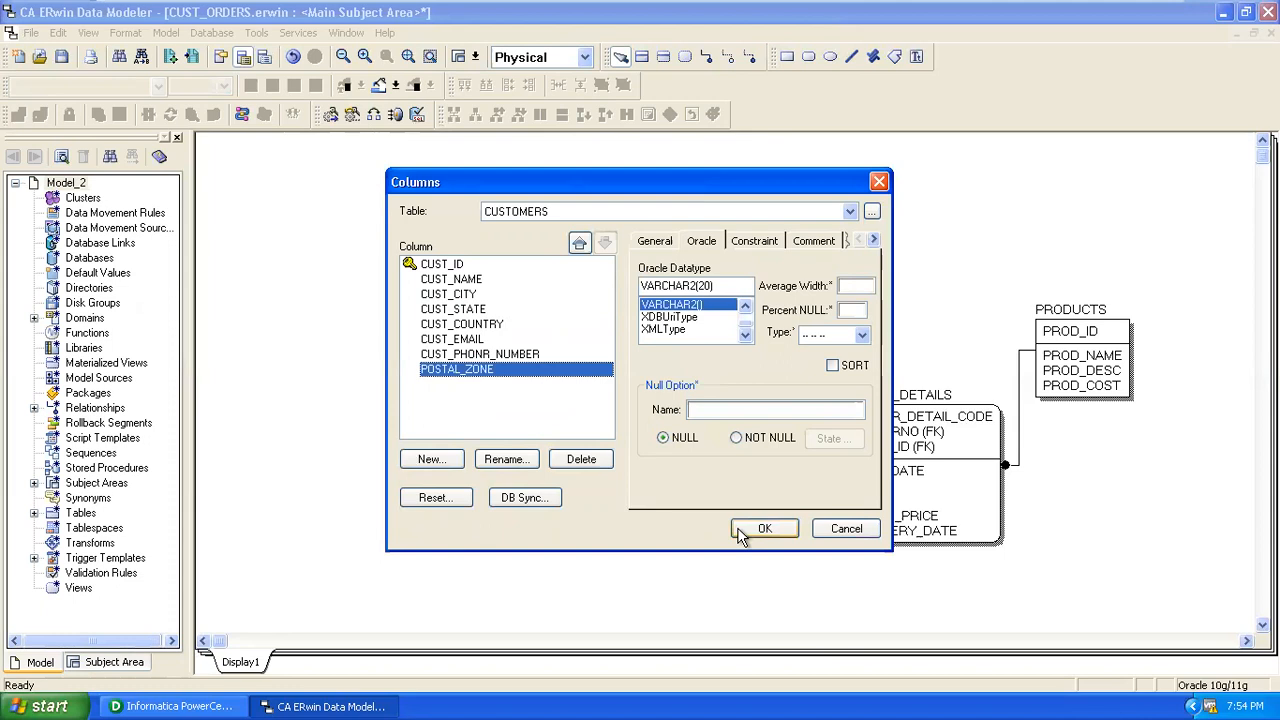
click(740, 529)
click(658, 355)
Check the datatypes of ORDERS columns ORDER_DATE, ORDER_CLOSE_DATE, SUPPLIER_ID and CUST_ID.
right_click(658, 355)
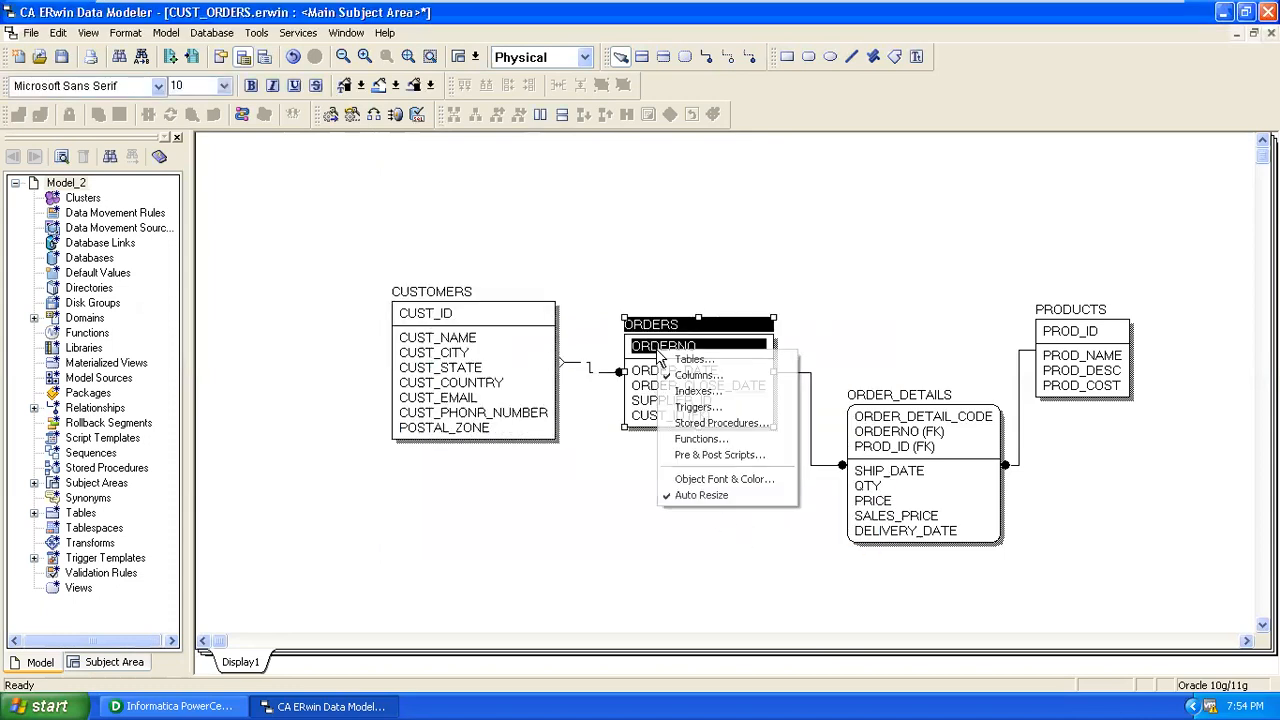
click(690, 376)
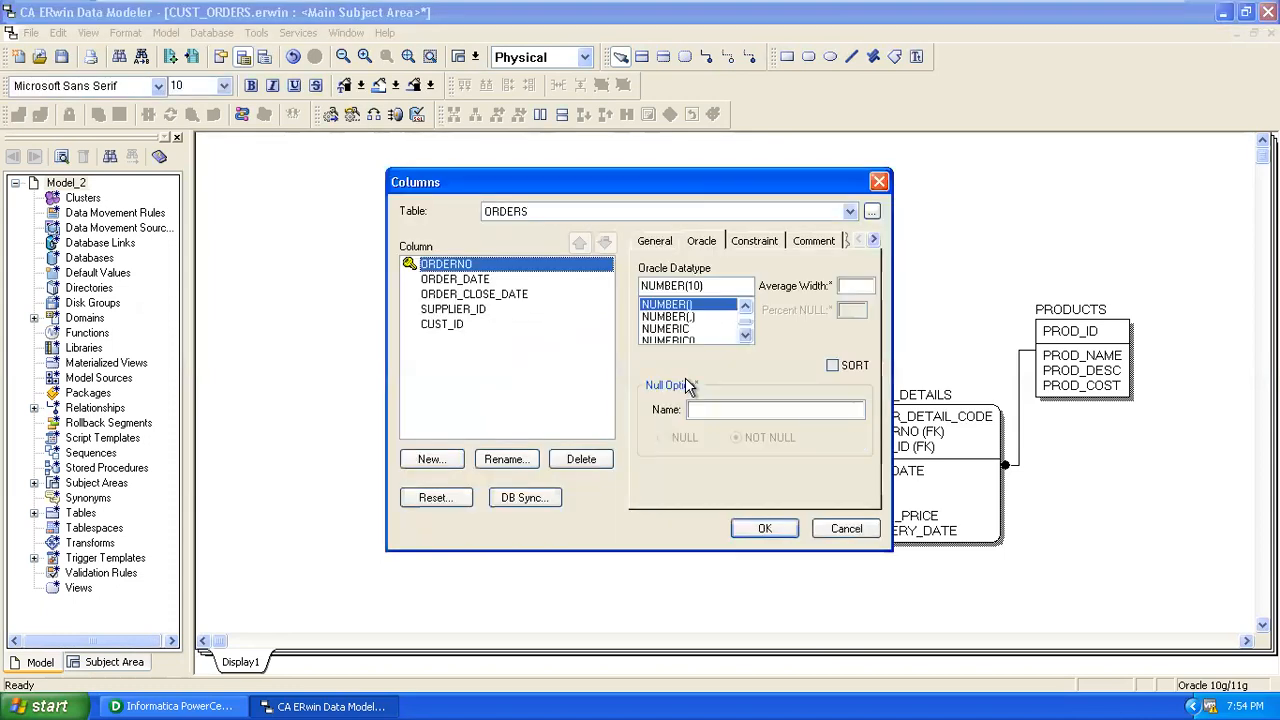
click(440, 281)
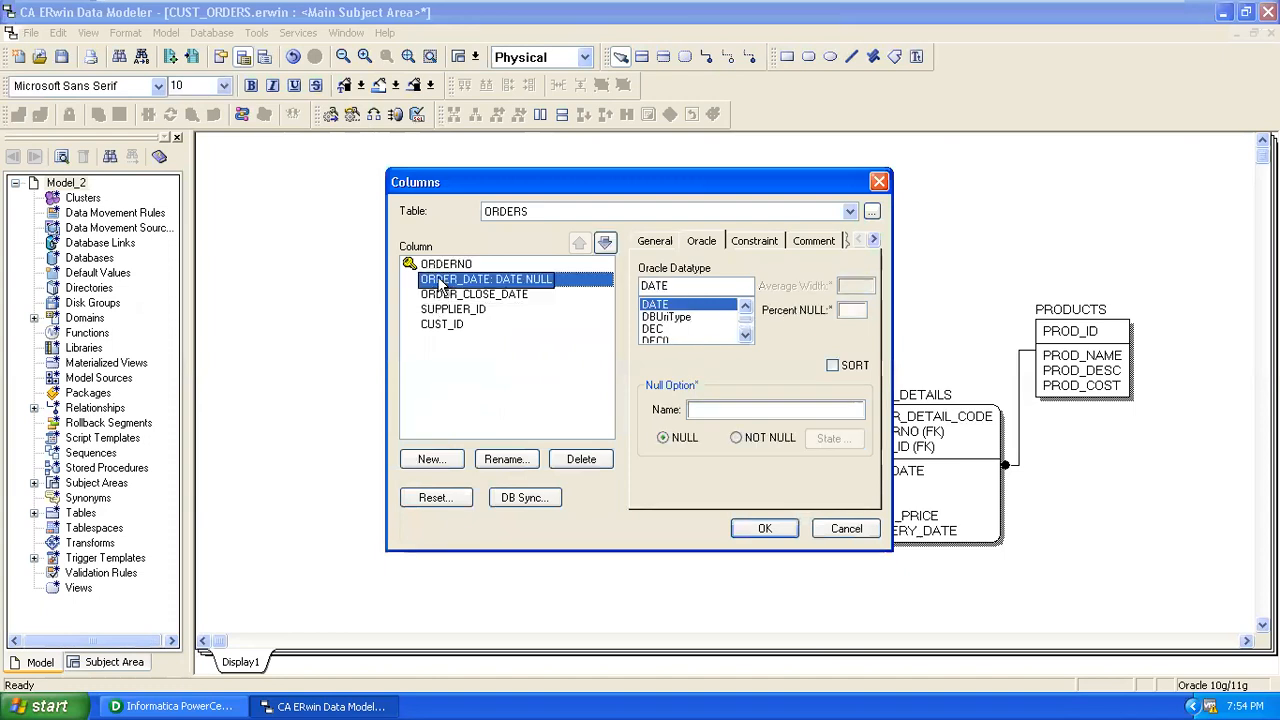
click(442, 295)
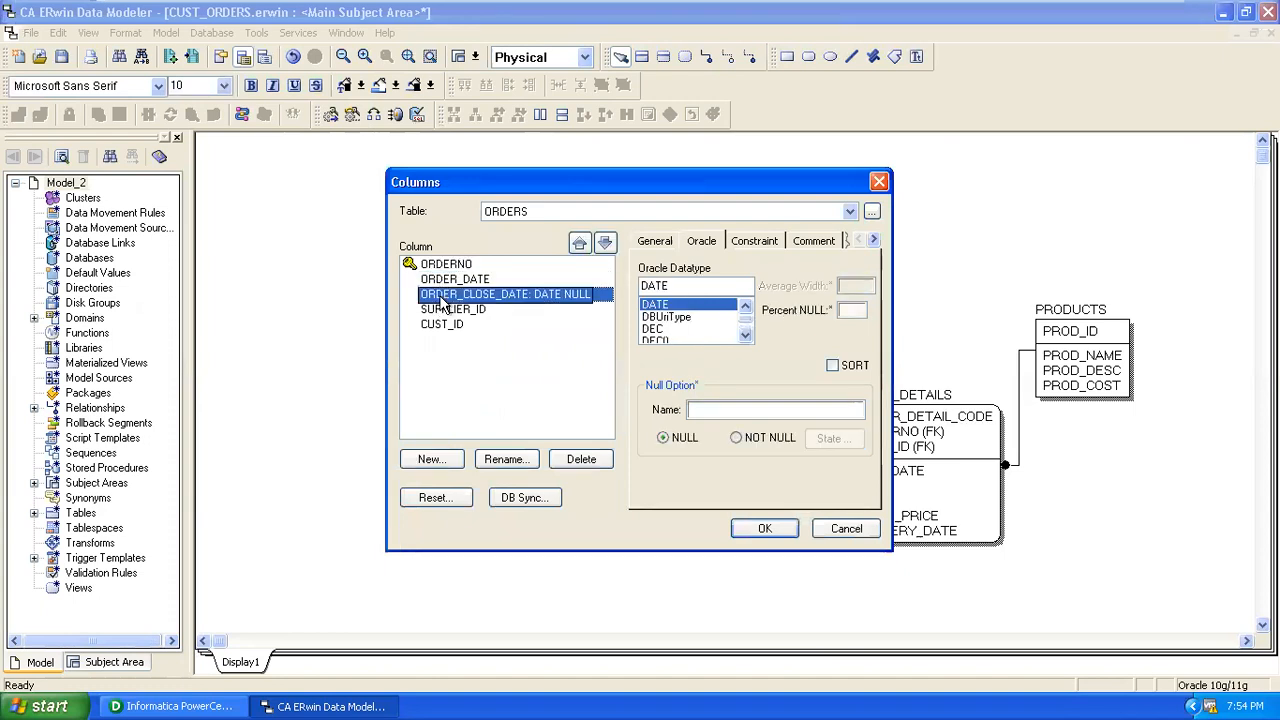
click(447, 310)
click(445, 325)
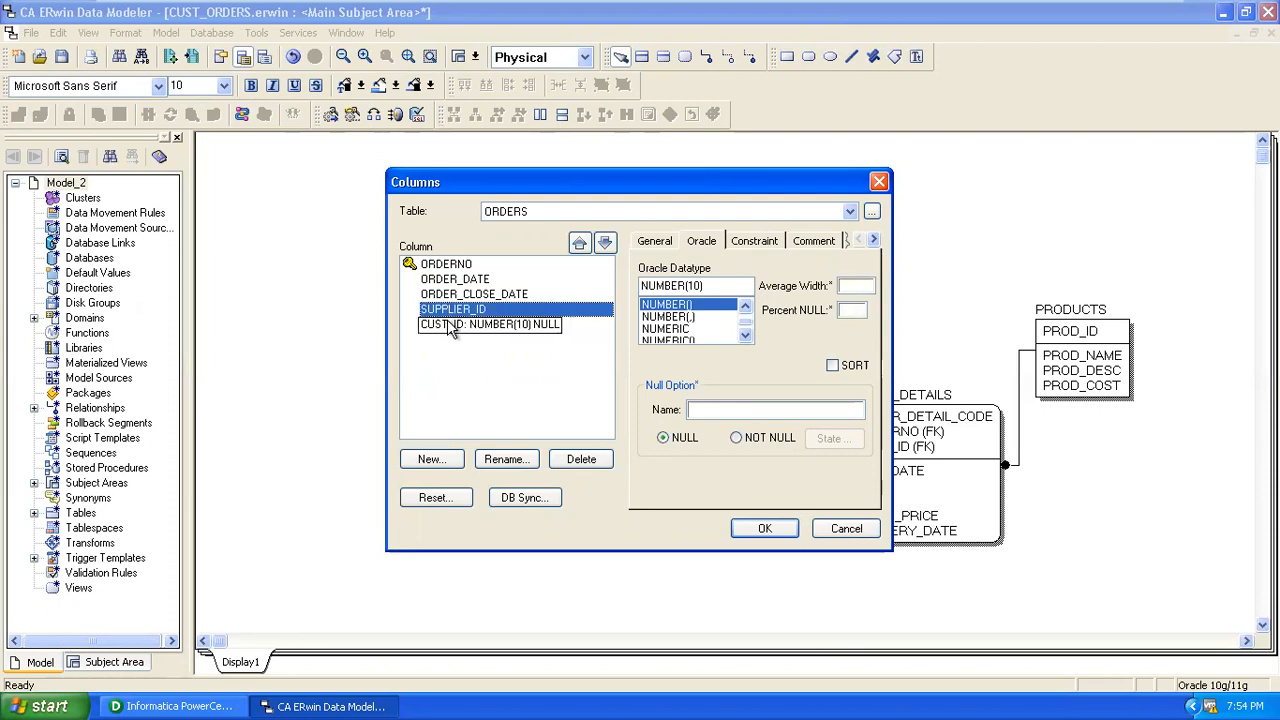
click(760, 529)
click(901, 306)
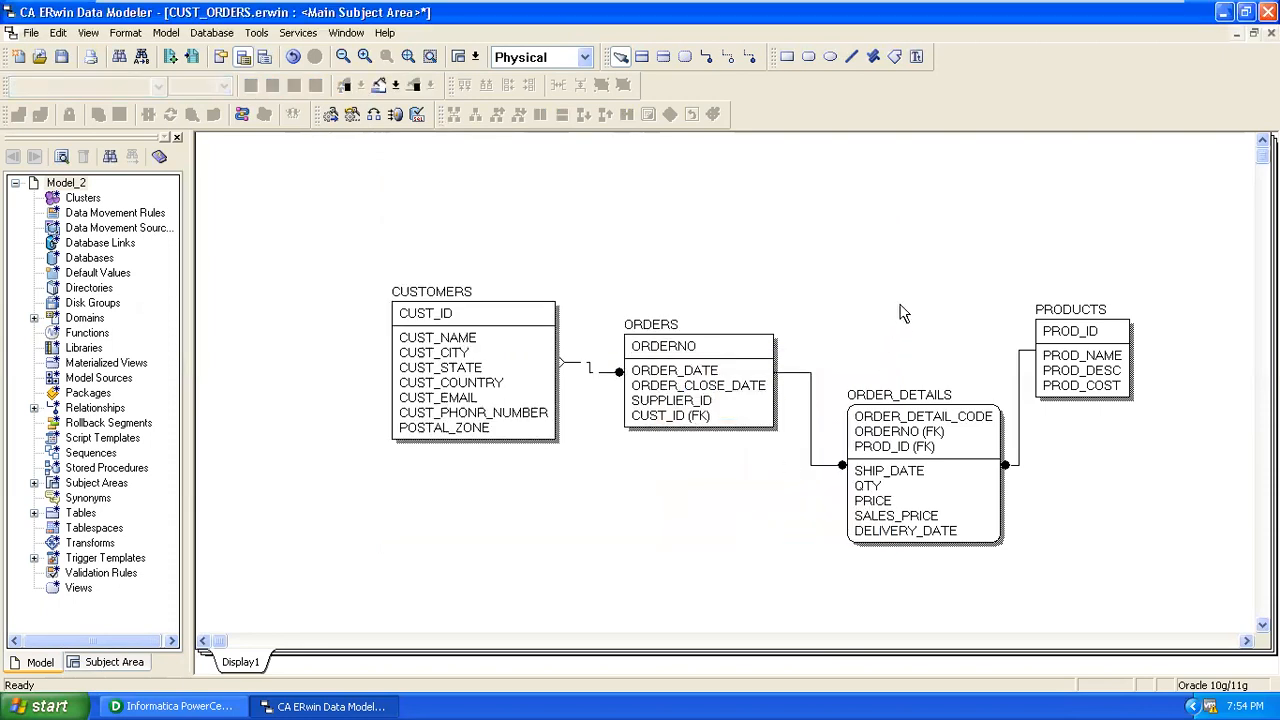
Check ORDER_DETAILS datatypes for ORDERNO, PROD_ID, SHIP_DATE, QTY, PRICE, SALES_PRICE and DELIVERY_DATE.
click(910, 415)
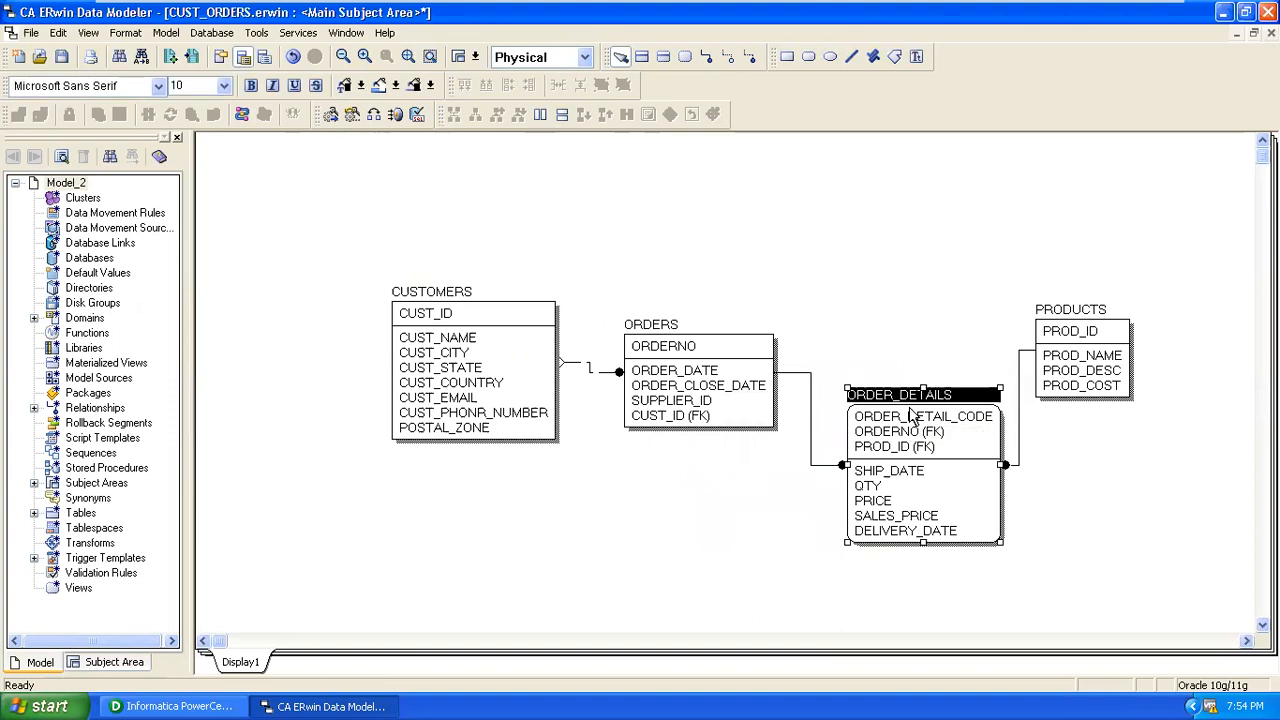
right_click(910, 418)
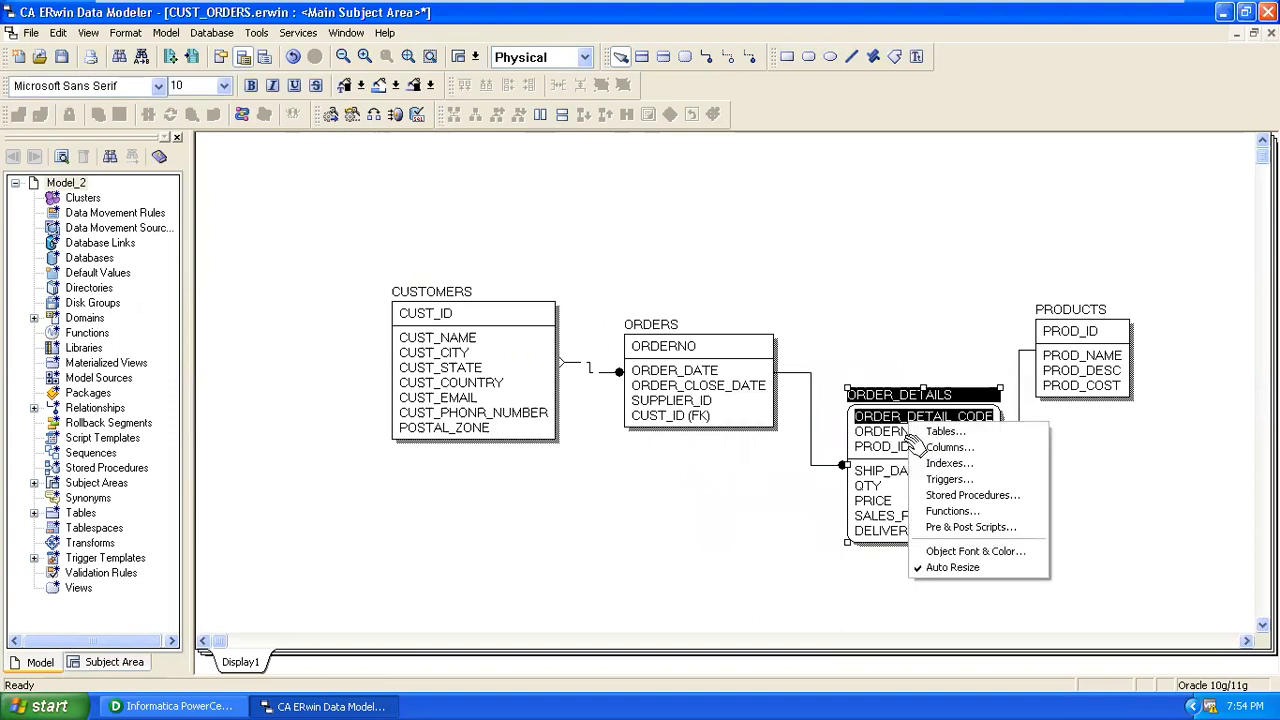
click(947, 447)
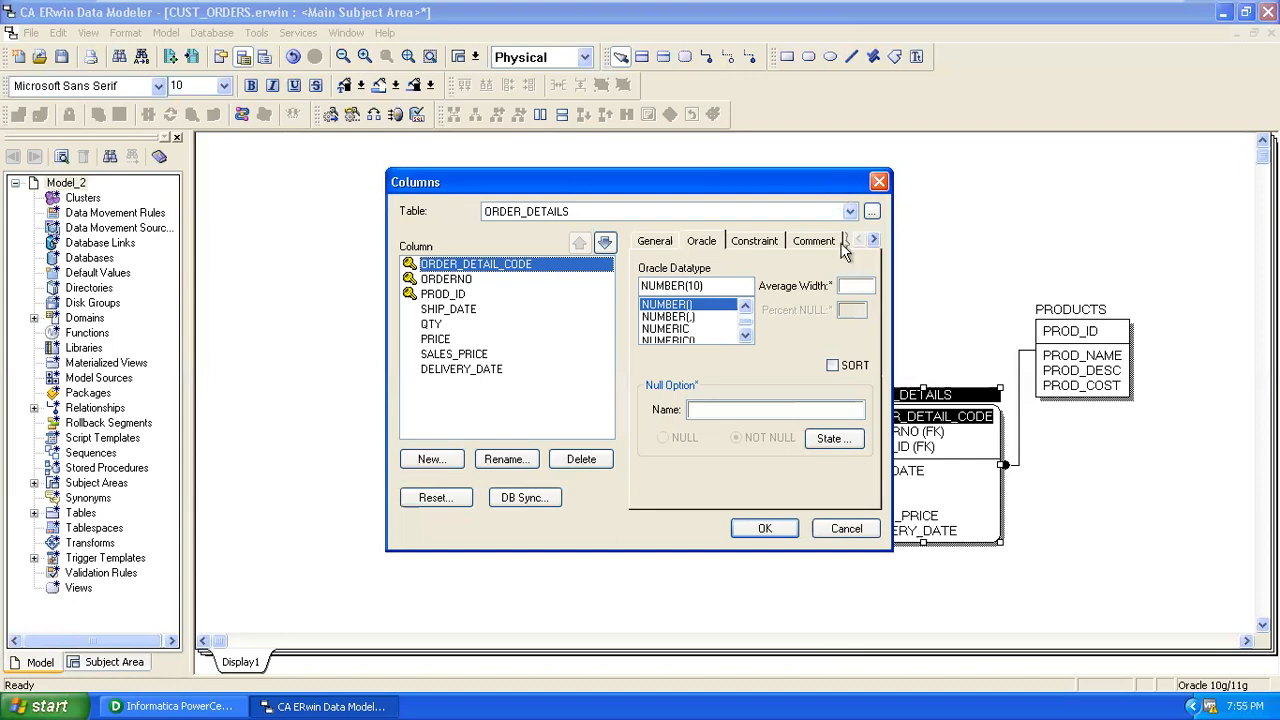
click(475, 280)
click(452, 294)
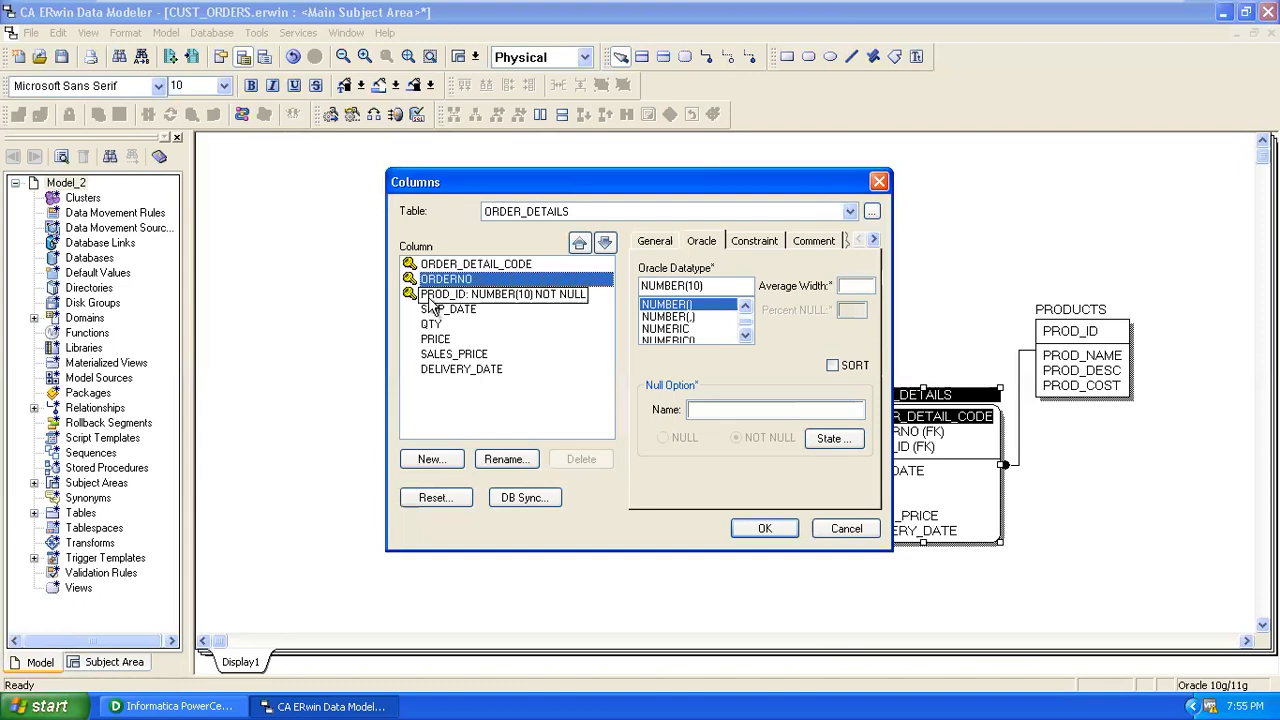
click(445, 312)
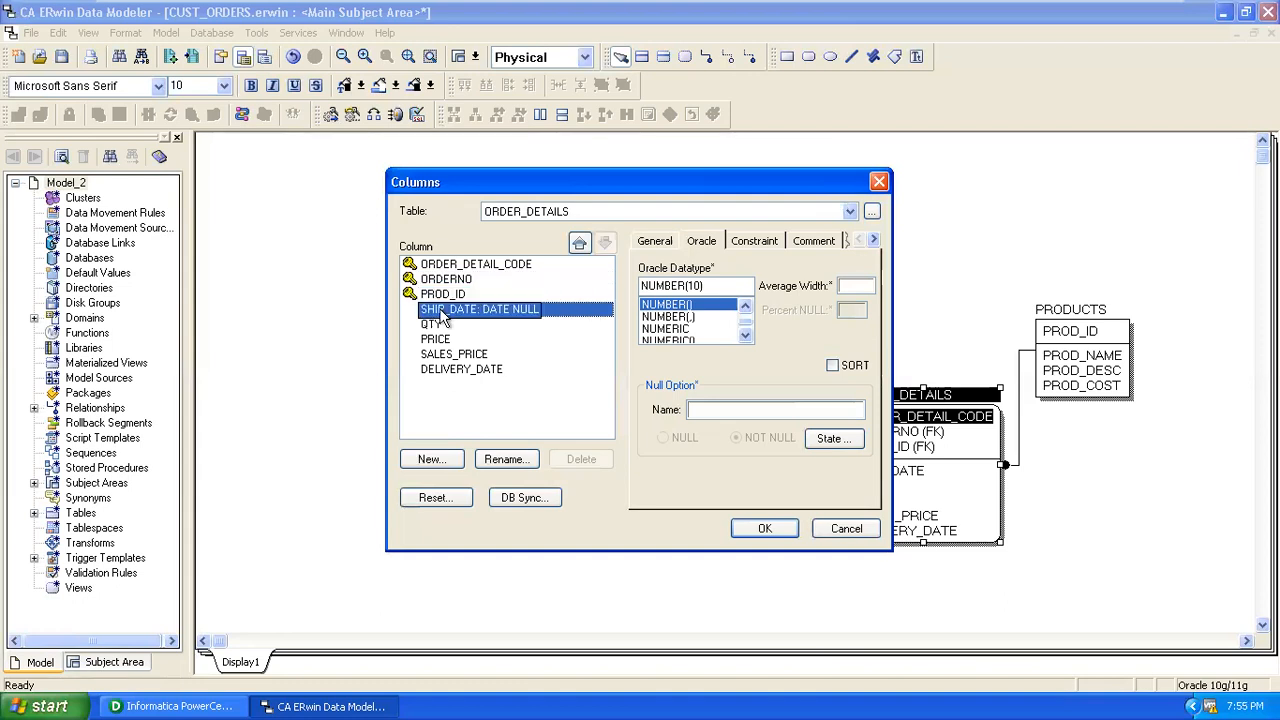
click(441, 325)
click(437, 340)
click(437, 355)
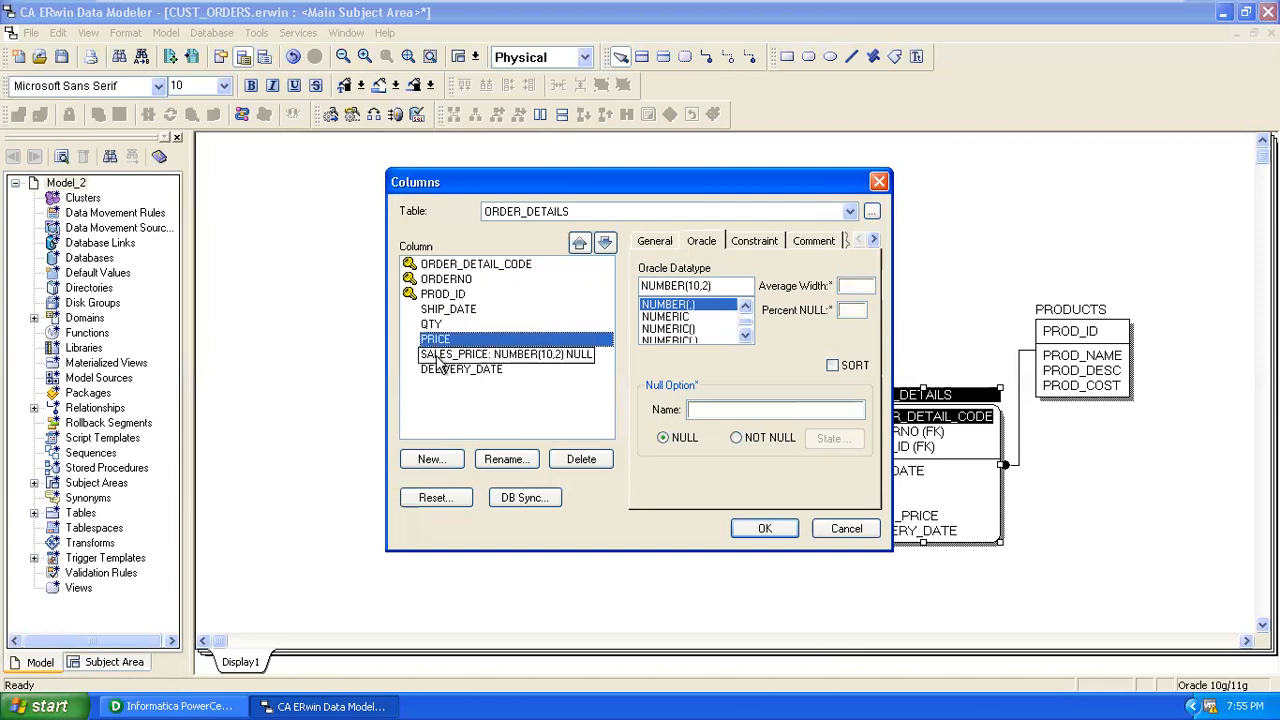
click(444, 370)
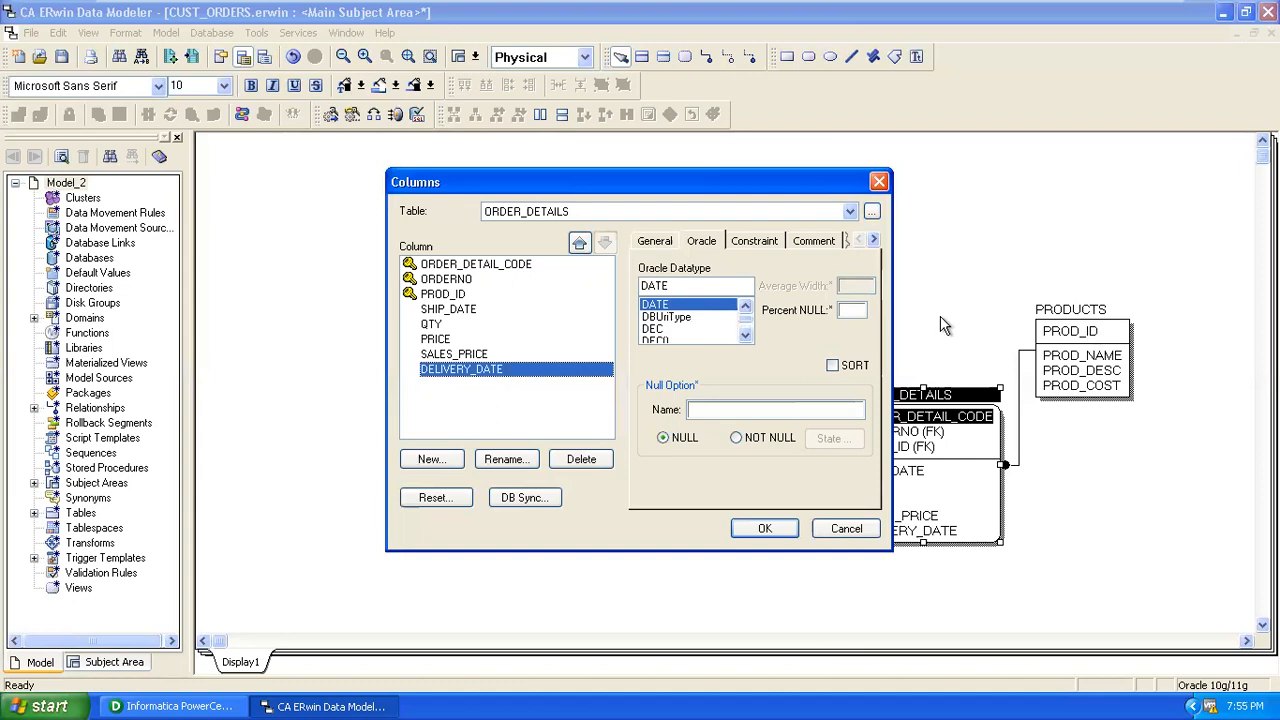
click(770, 530)
Confirm PRODUCTS datatypes: PROD_ID NUMBER(10), PROD_DESC VARCHAR2(30), PROD_COST NUMBER(10,2).
right_click(1093, 333)
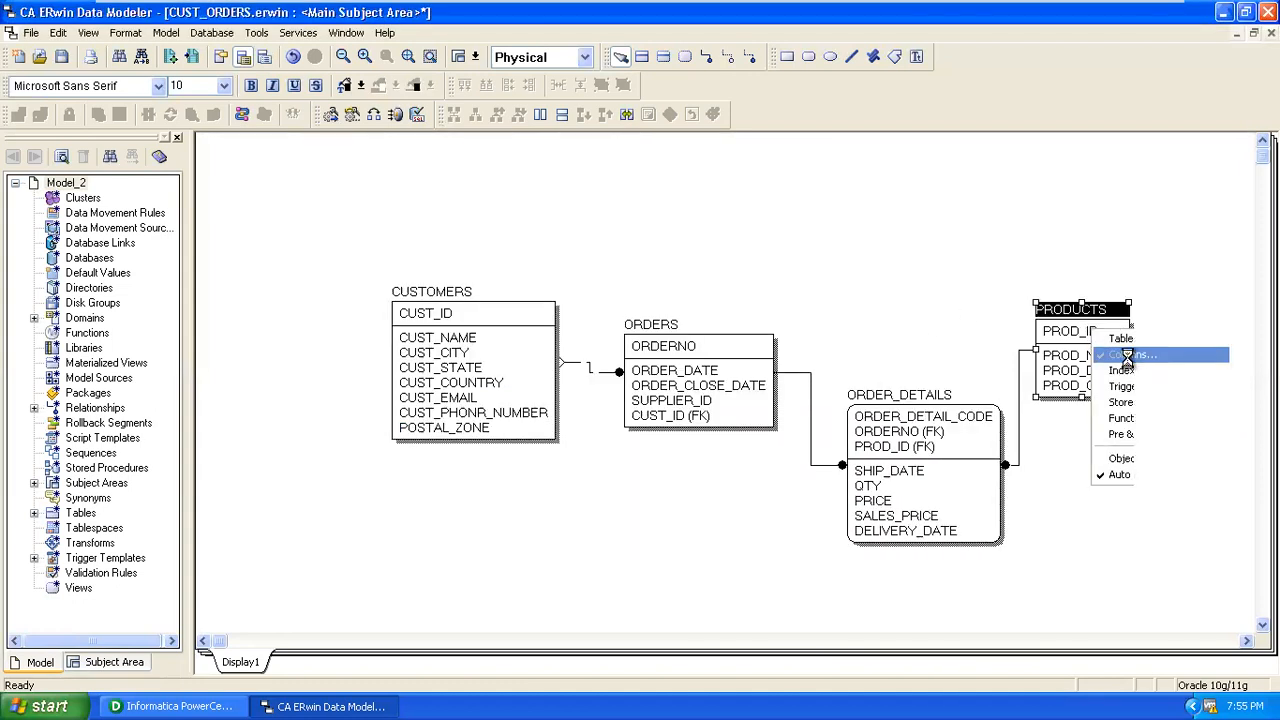
click(1124, 356)
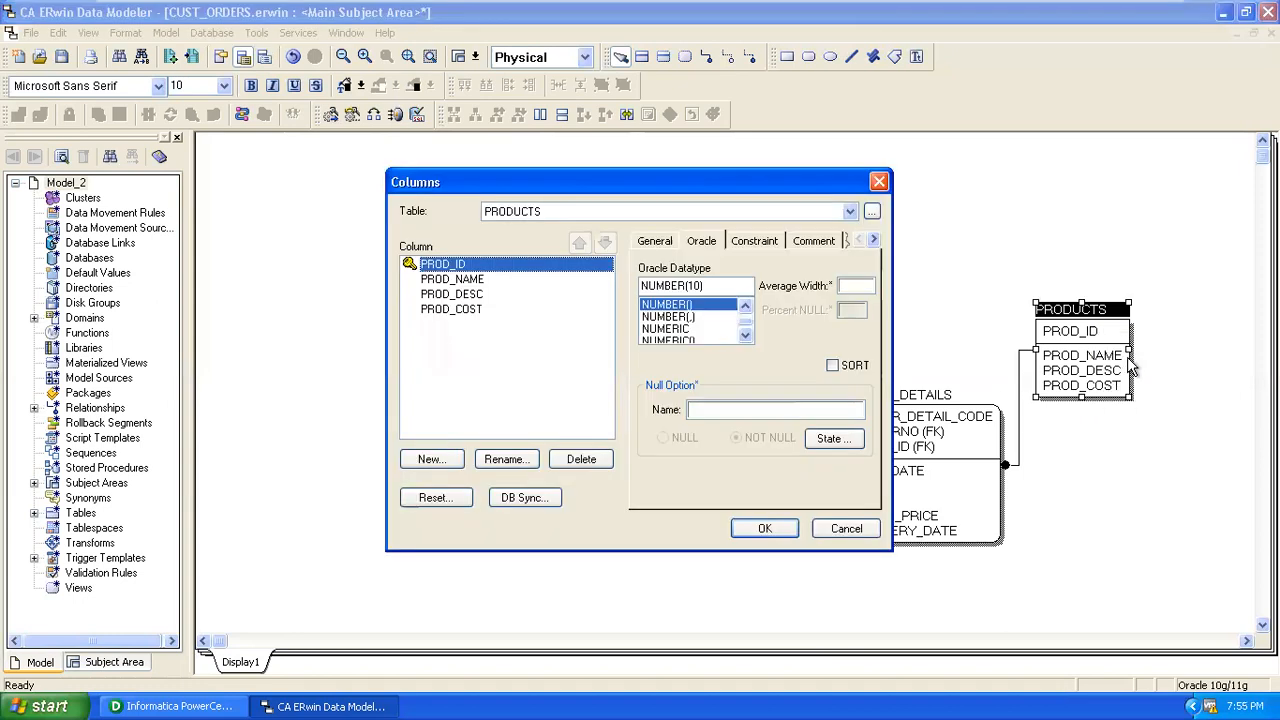
click(450, 282)
click(452, 294)
click(455, 310)
click(764, 528)
click(843, 290)
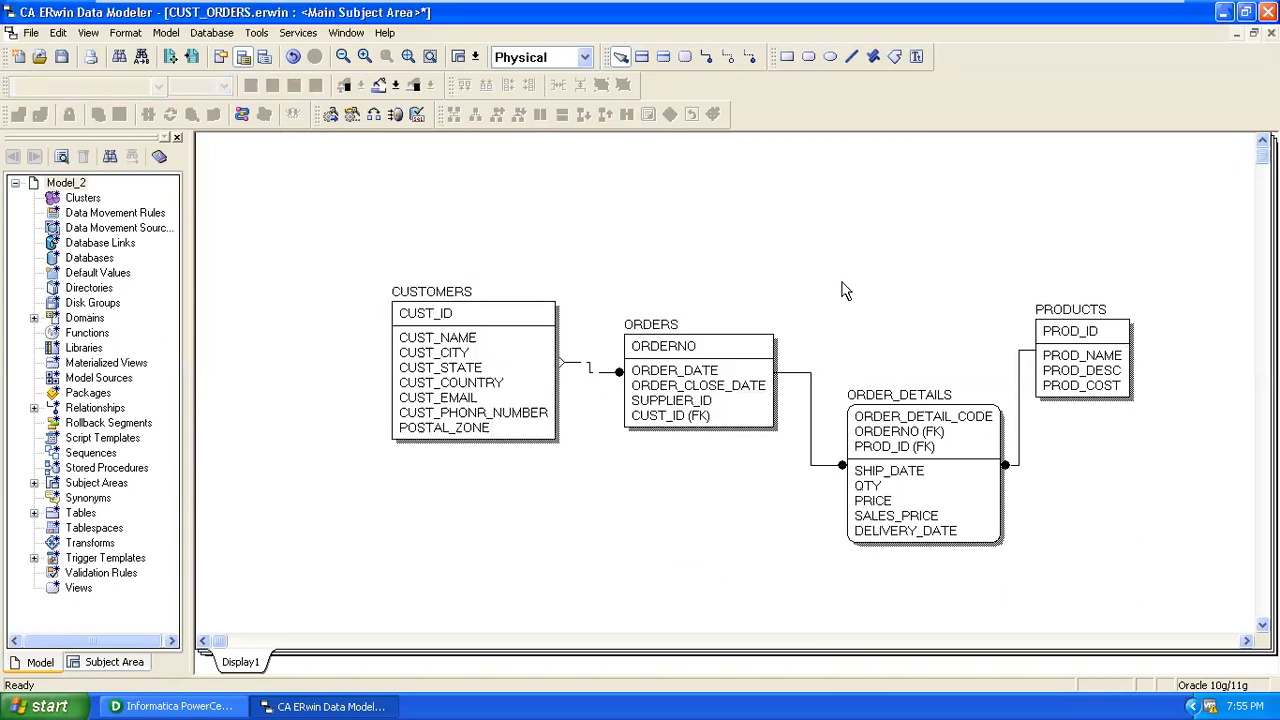
Save the model to CUST_ORDERS.erwin.
click(61, 56)
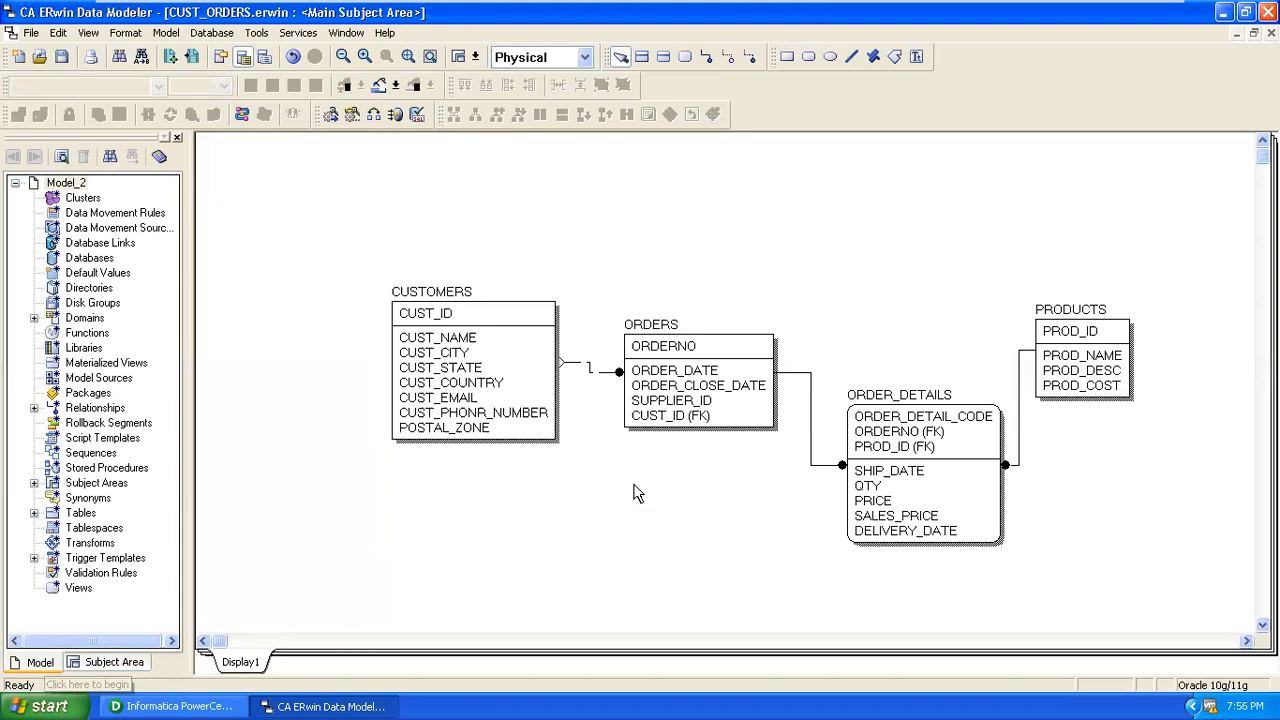
Launch SQL Plus from Start > Programs > Oracle > Application Development.
click(40, 706)
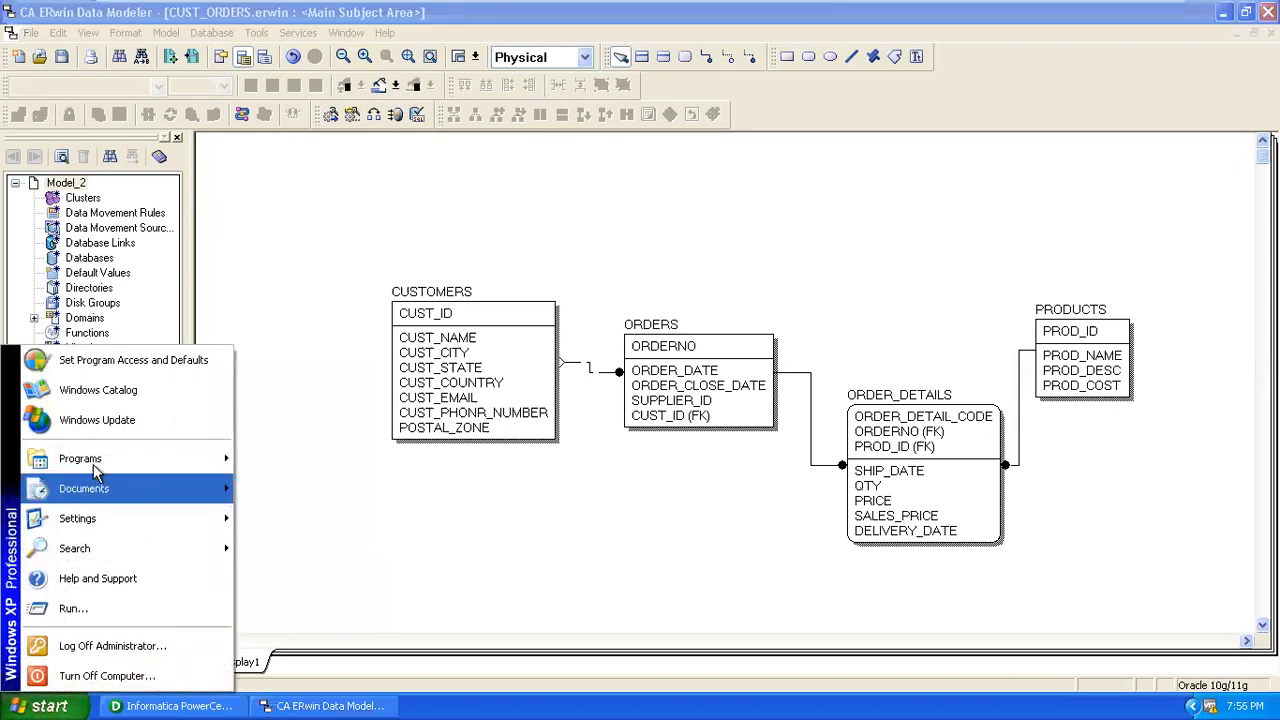
mouse_move(95, 458)
mouse_move(300, 472)
mouse_move(448, 474)
click(590, 472)
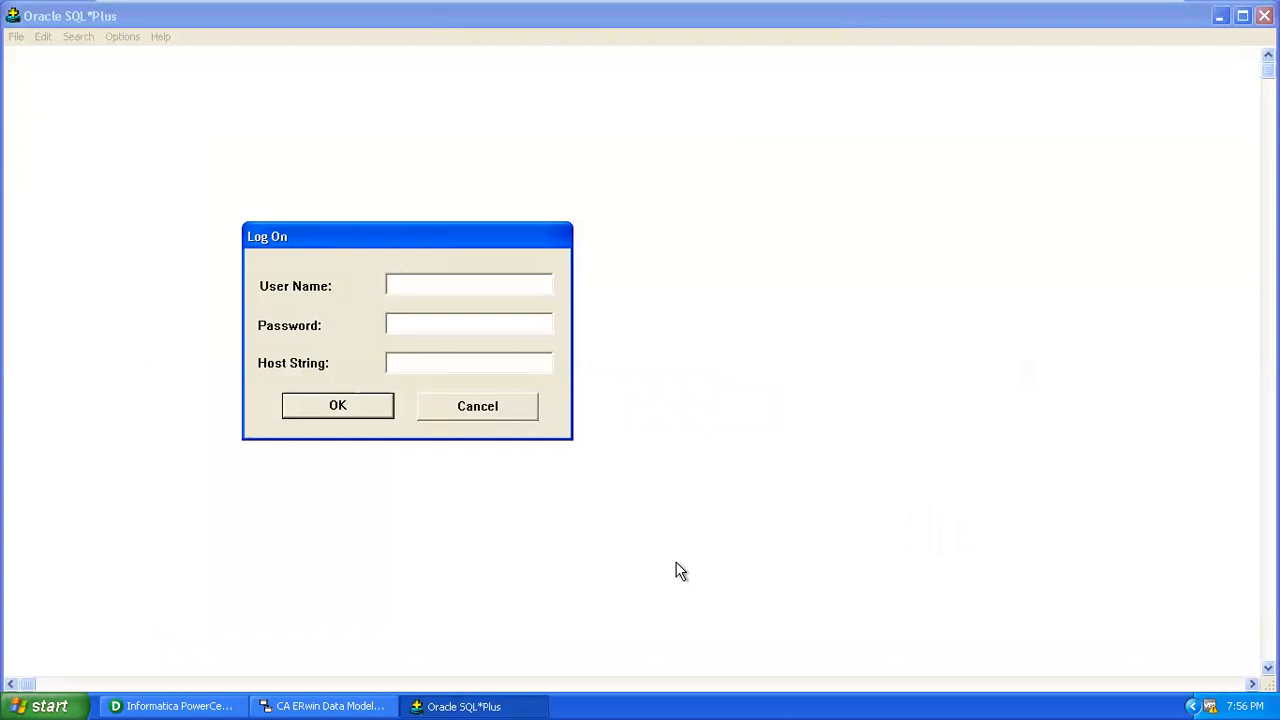
Leave the virtual machine's full-screen view and bring the VM running SQL*Plus back.
mouse_move(1173, 10)
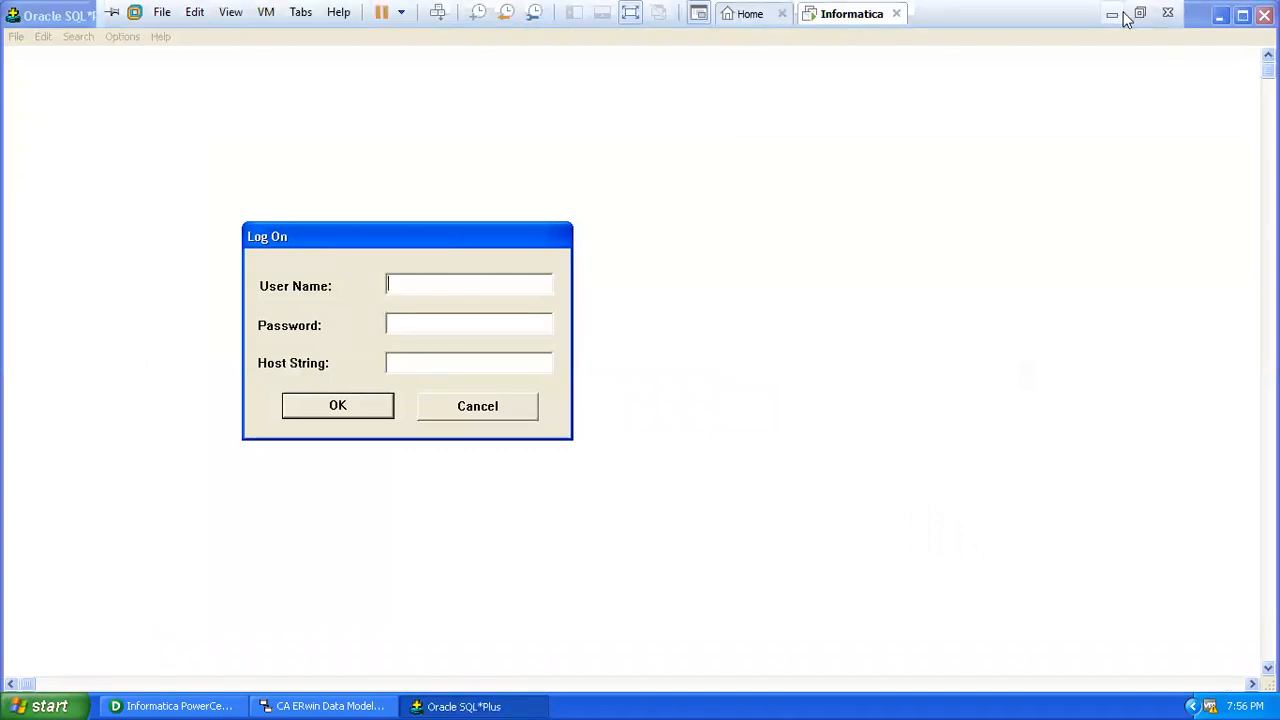
click(1112, 14)
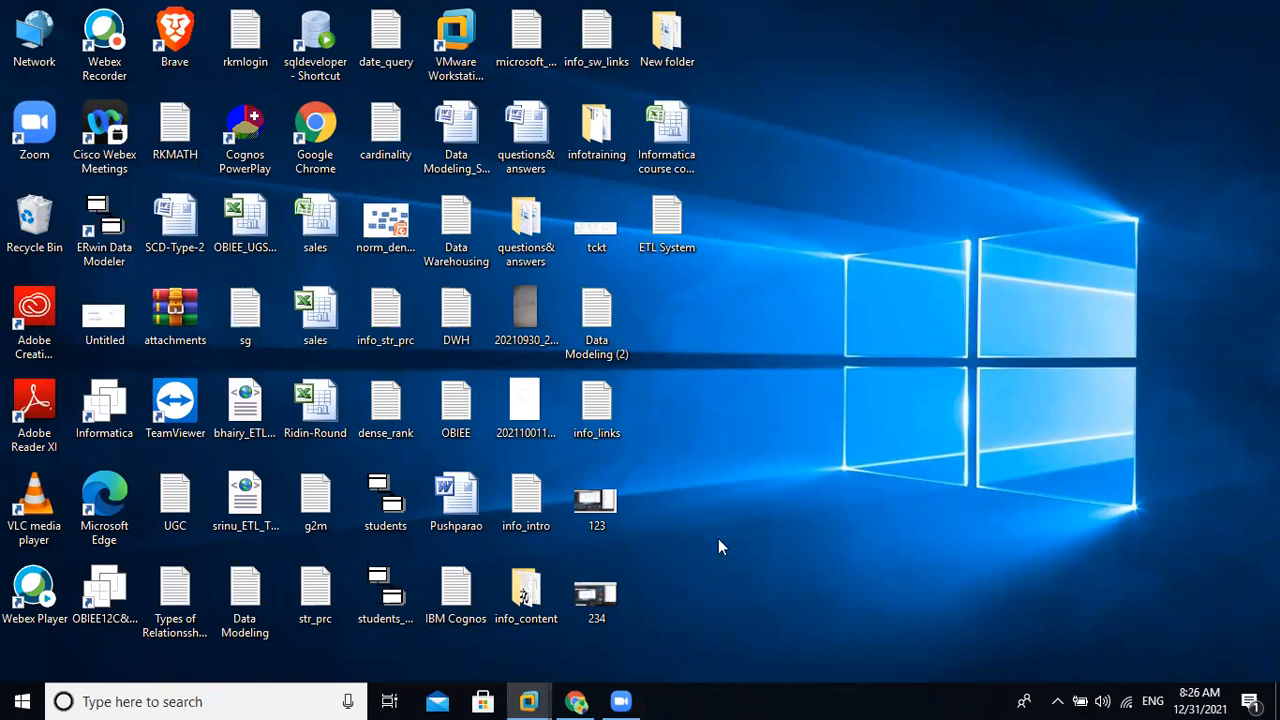
mouse_move(528, 701)
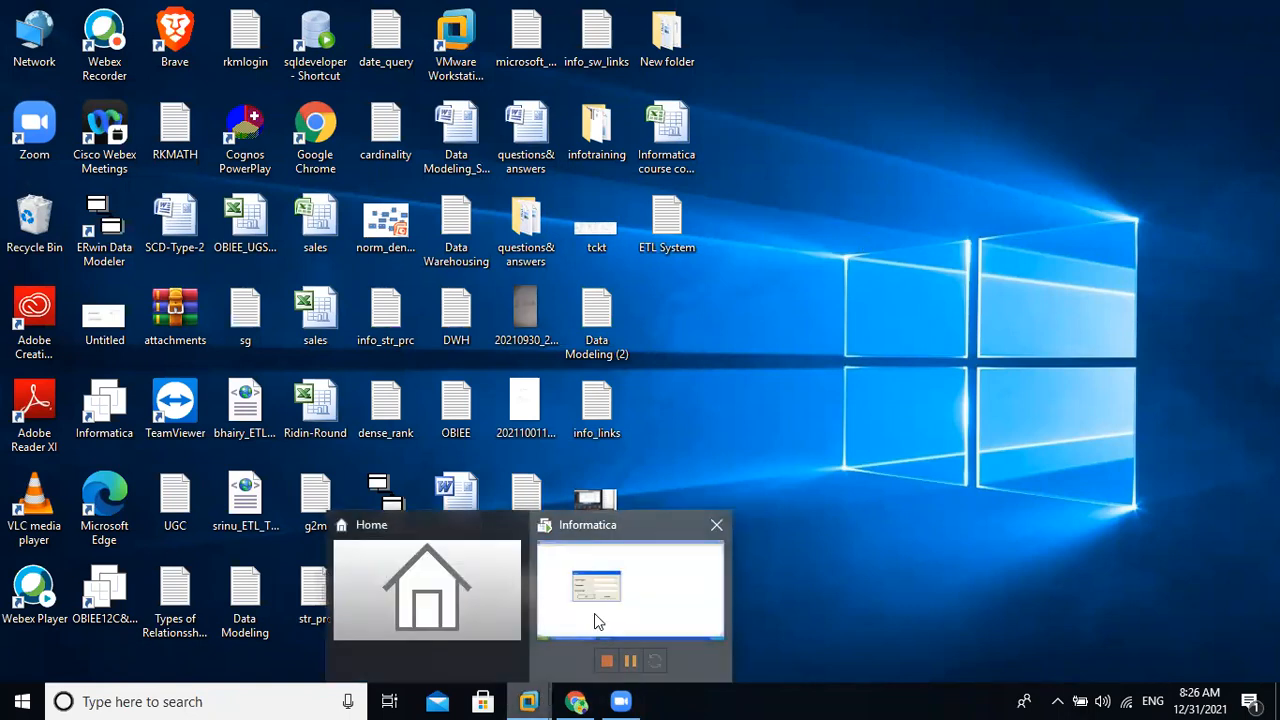
click(594, 614)
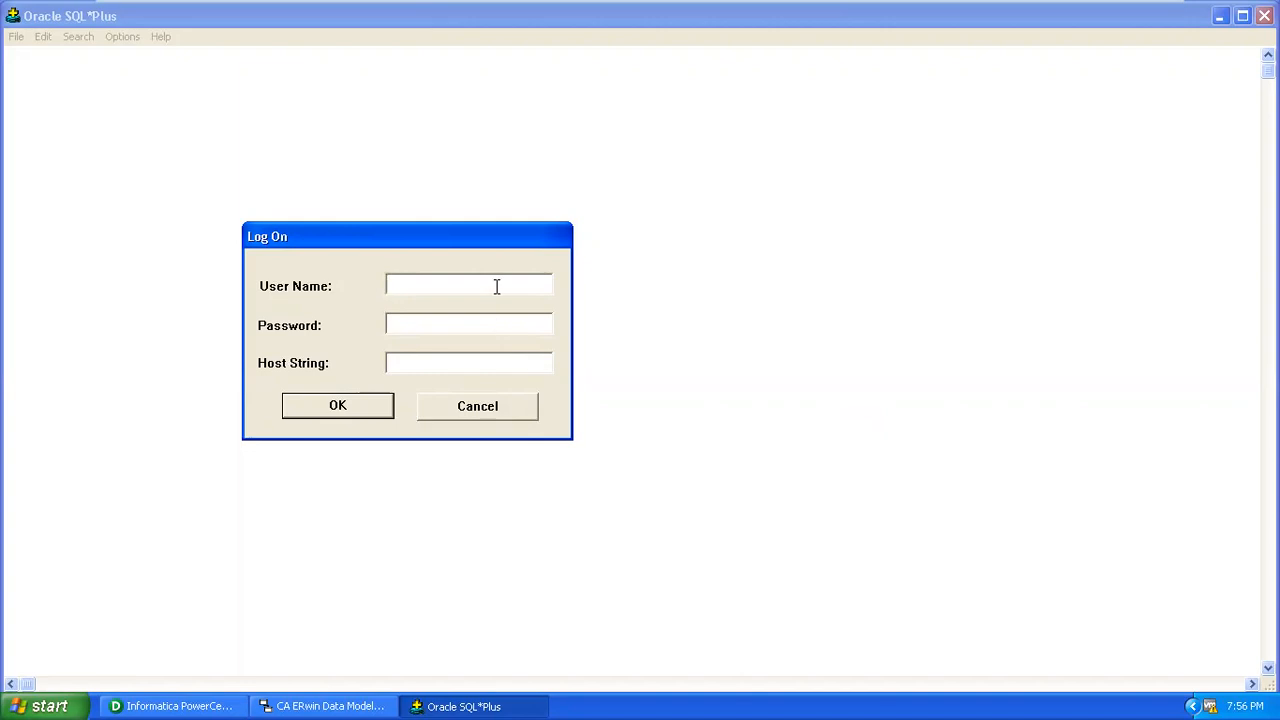
Log on to host string orcl as the system user with its password.
text(system)
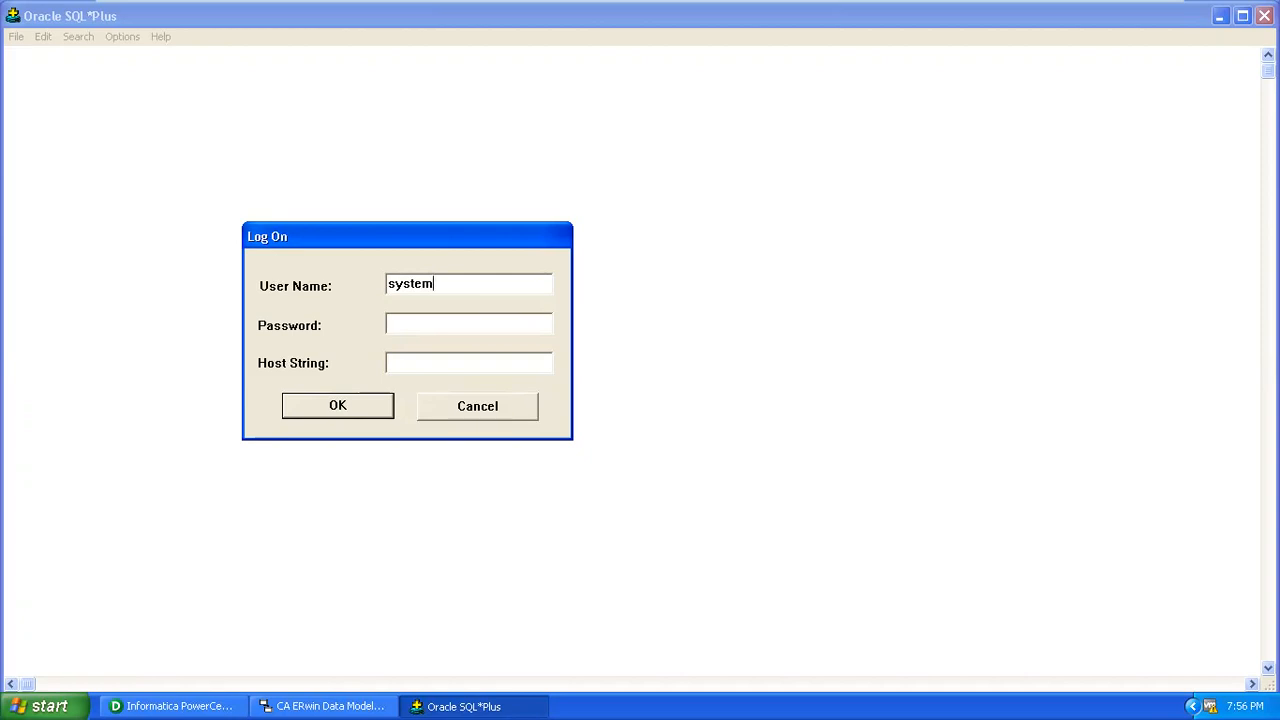
key(Tab)
text(manager)
key(Tab)
text(orcl)
key(Return)
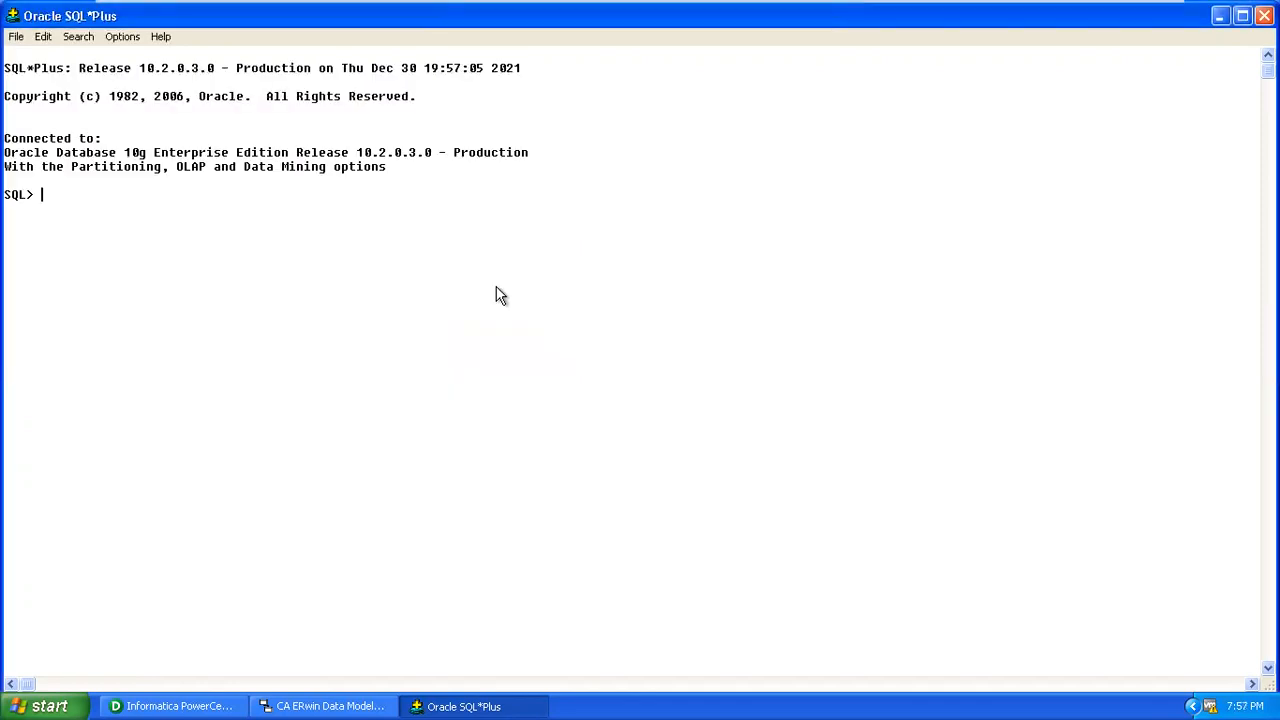
text(create user orders iden)
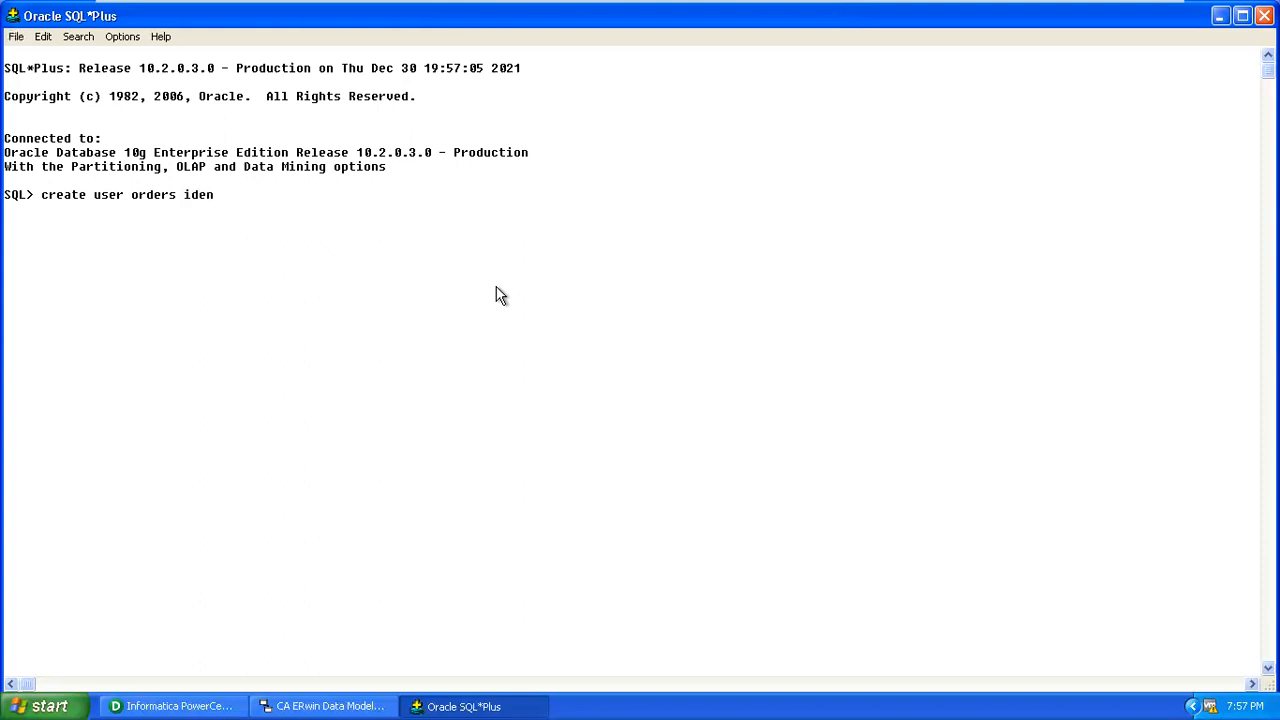
text(tified by orders;)
key(Return)
text(grsn)
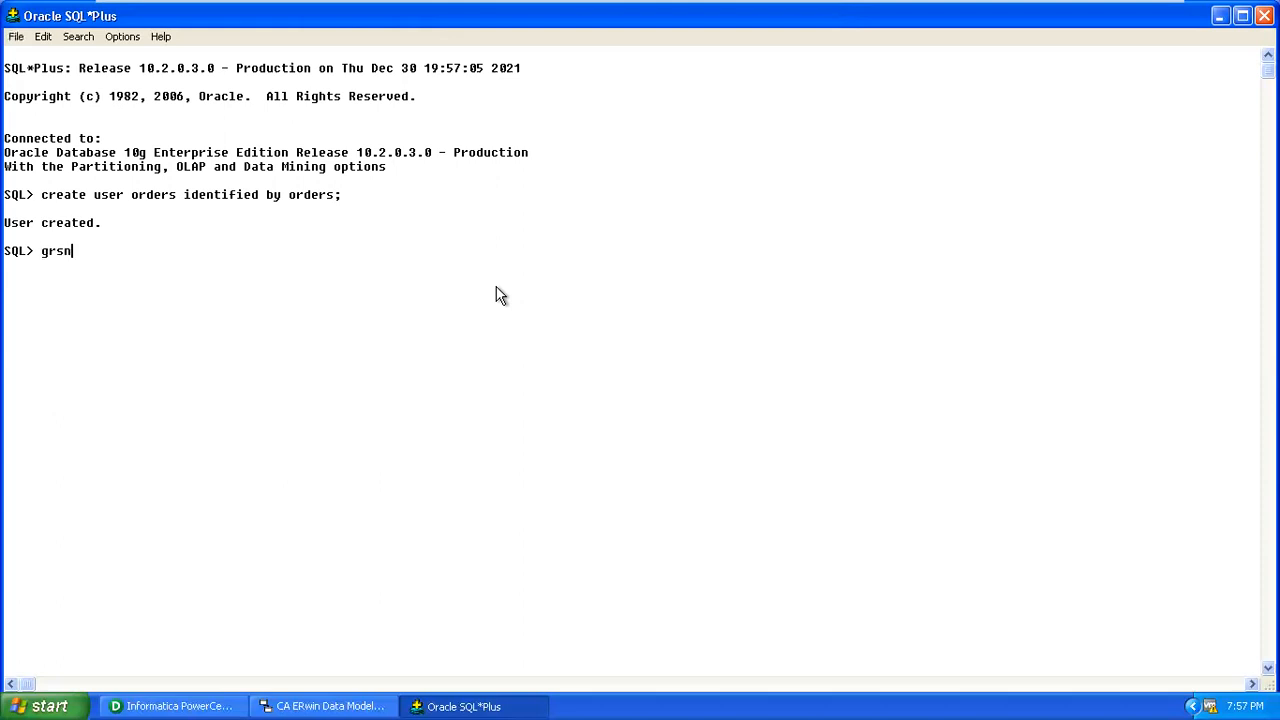
key(BackSpace)
key(BackSpace)
text(ant )
text(dba)
text( to i)
key(BackSpace)
text(orders;)
key(Return)
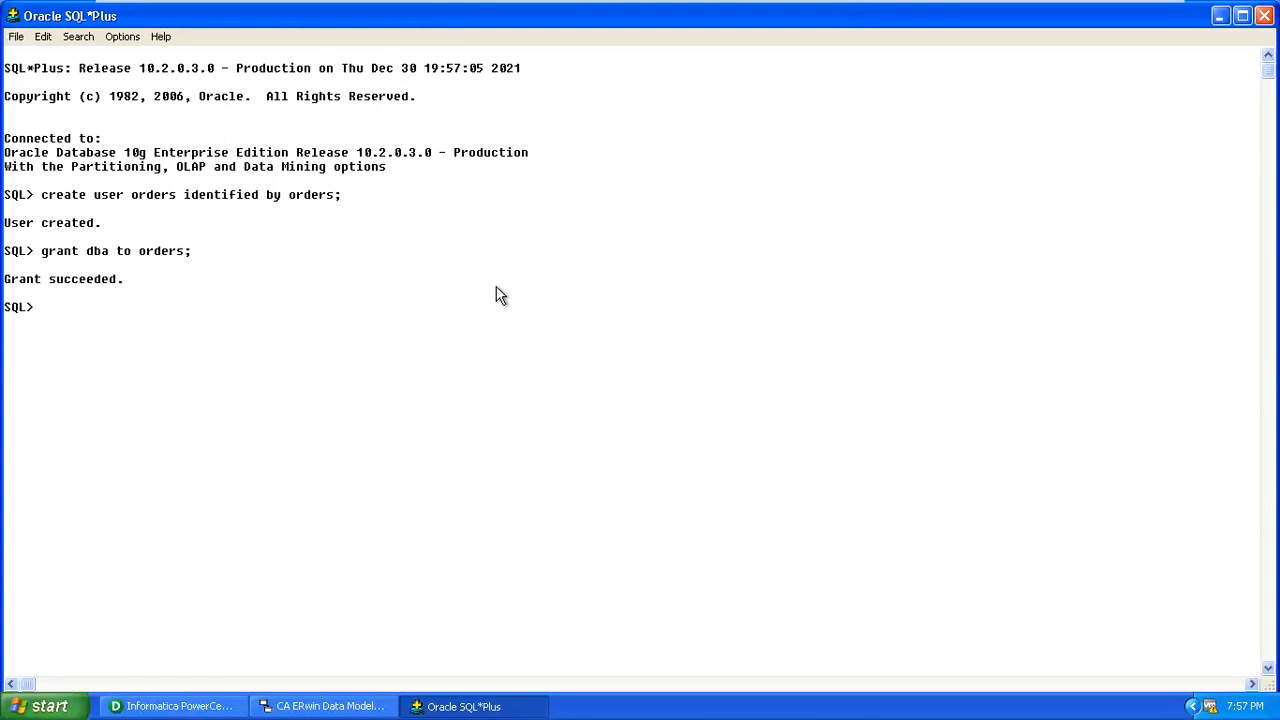
text(con orders)
key(Return)
text(con)
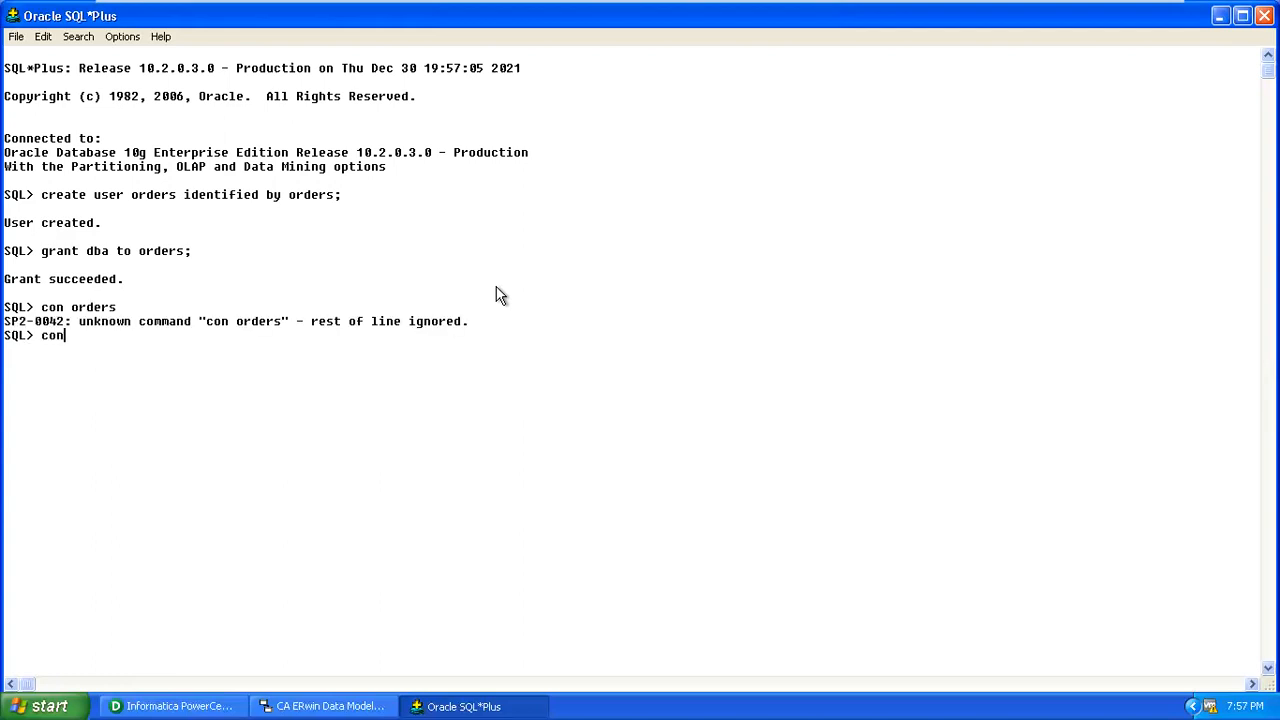
text(n orders)
key(Return)
text(orders)
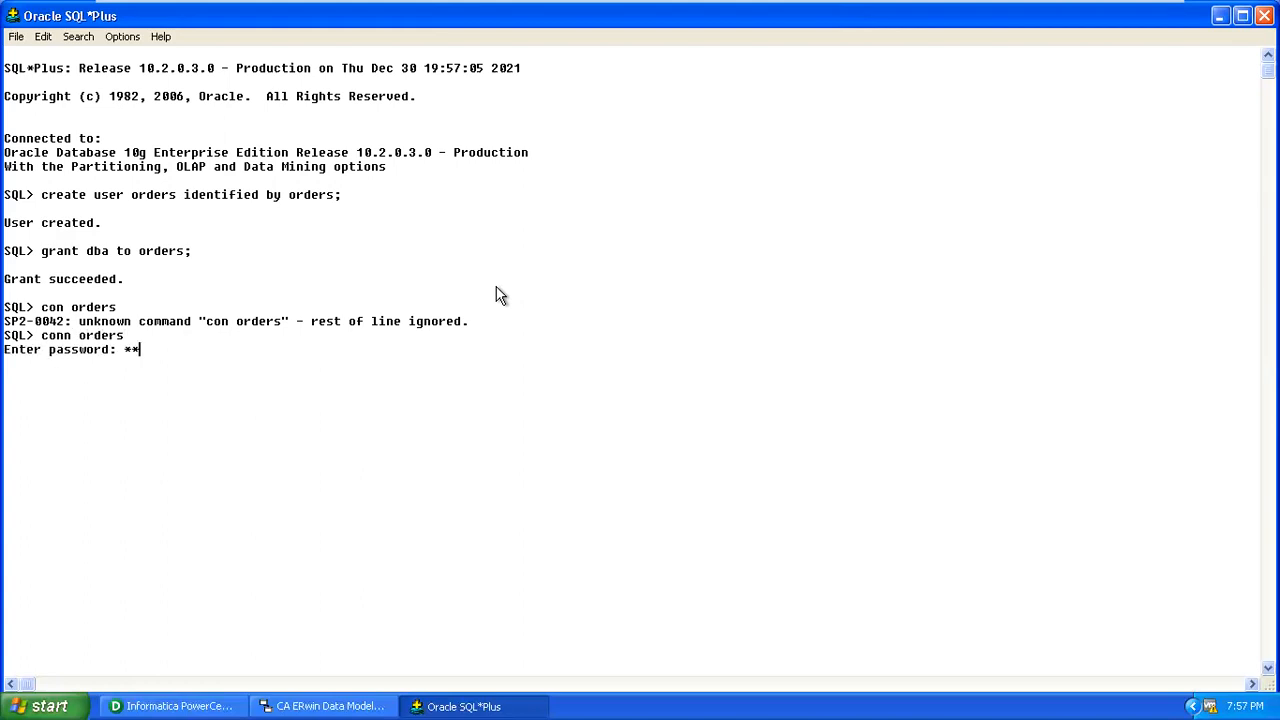
key(Return)
text(cl scr)
key(Return)
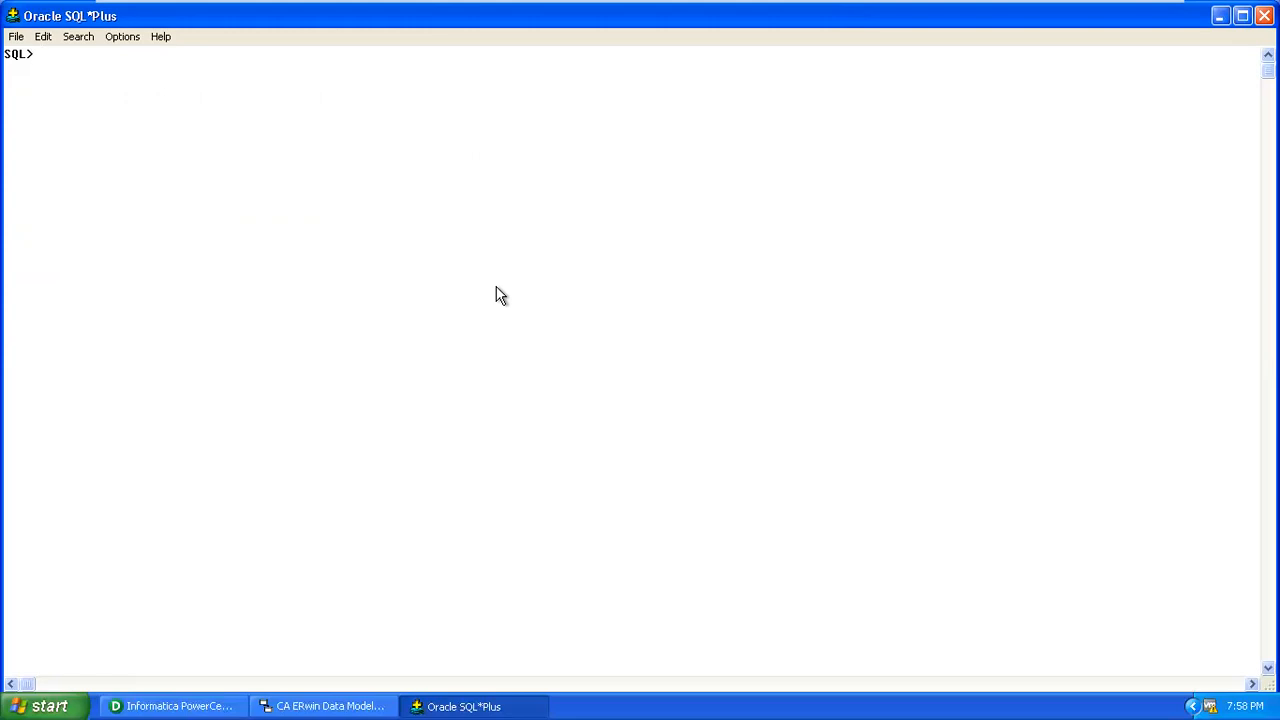
Return to ERwin and run Forward Engineer > Check Model, reporting 0 objects and 0 messages.
click(302, 705)
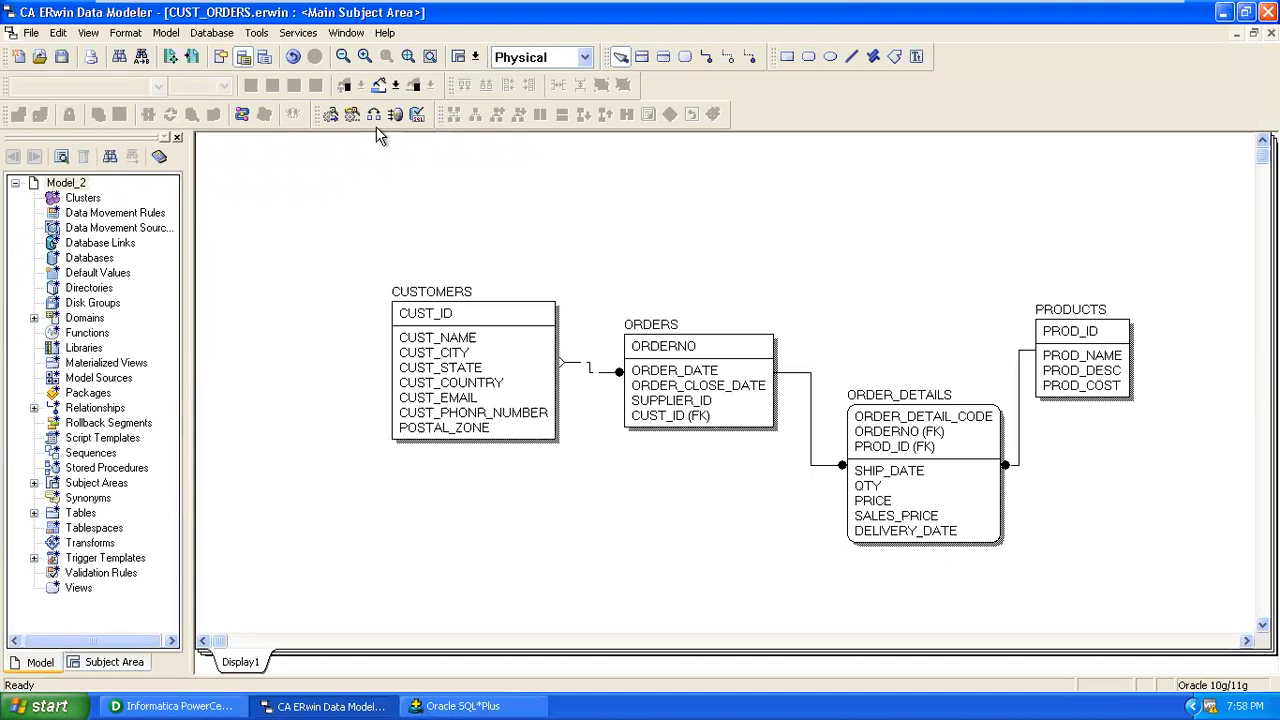
click(257, 33)
mouse_move(276, 60)
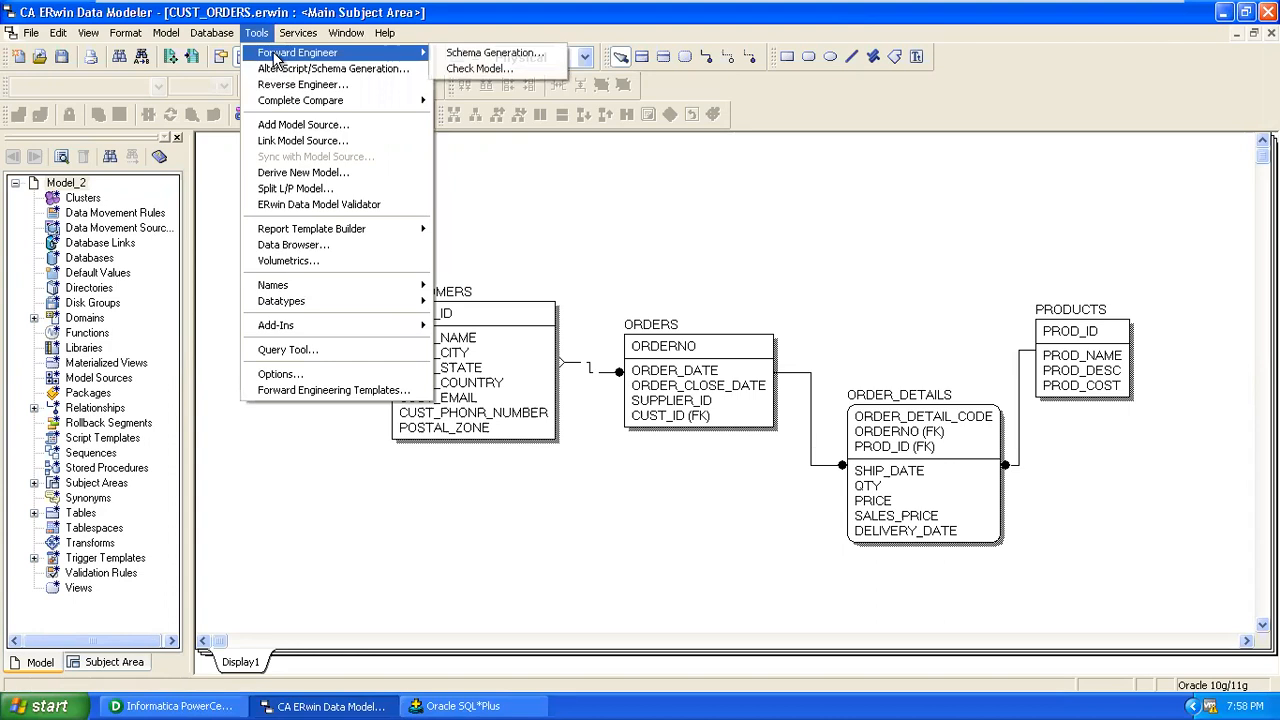
click(503, 69)
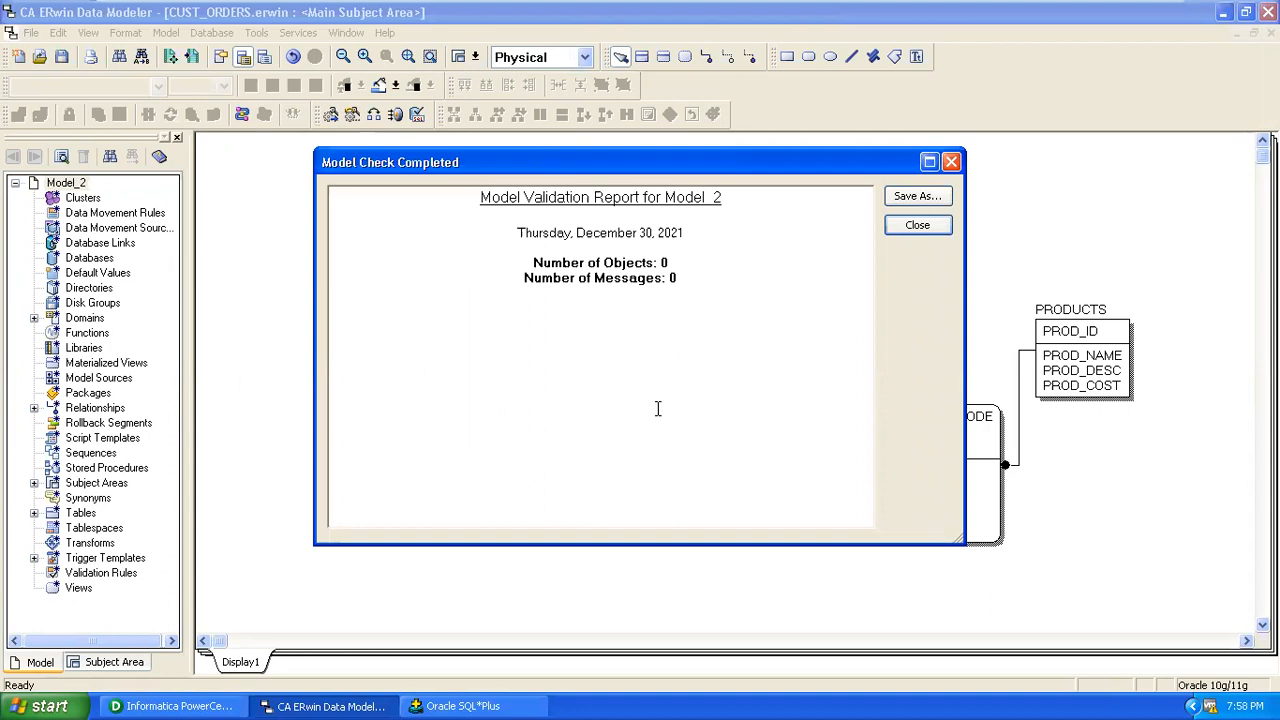
click(931, 228)
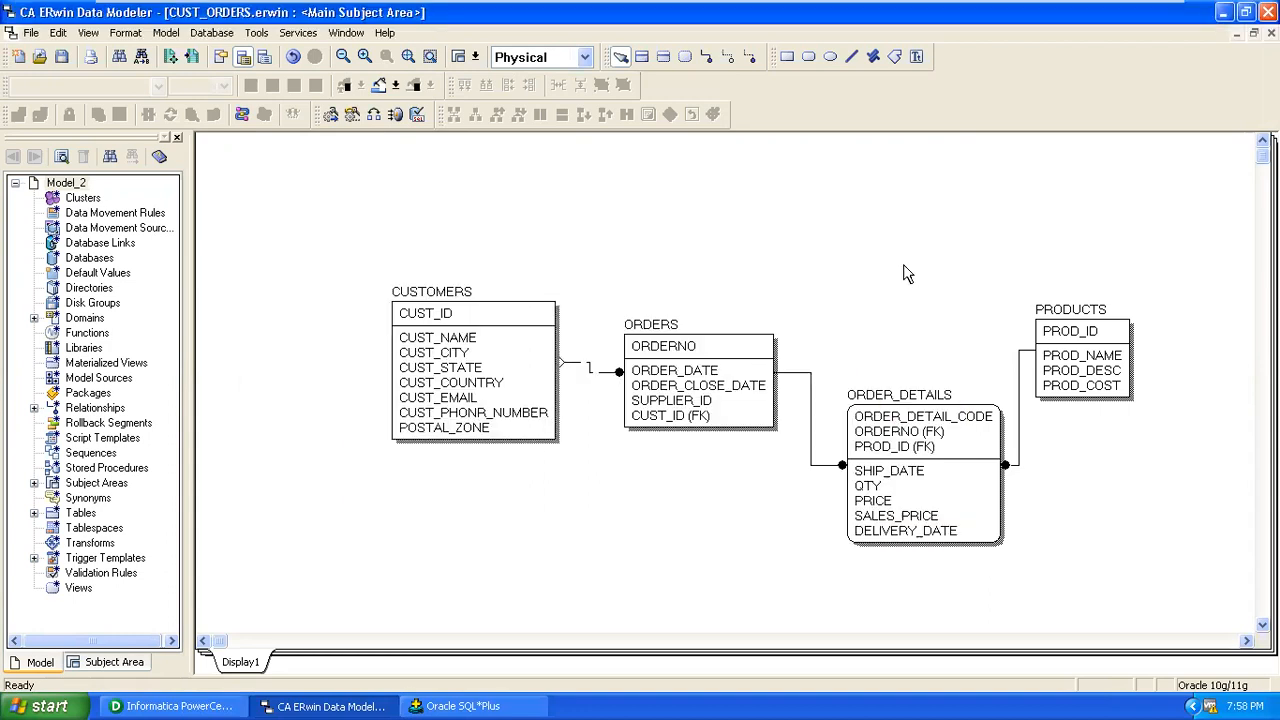
click(299, 36)
mouse_move(257, 33)
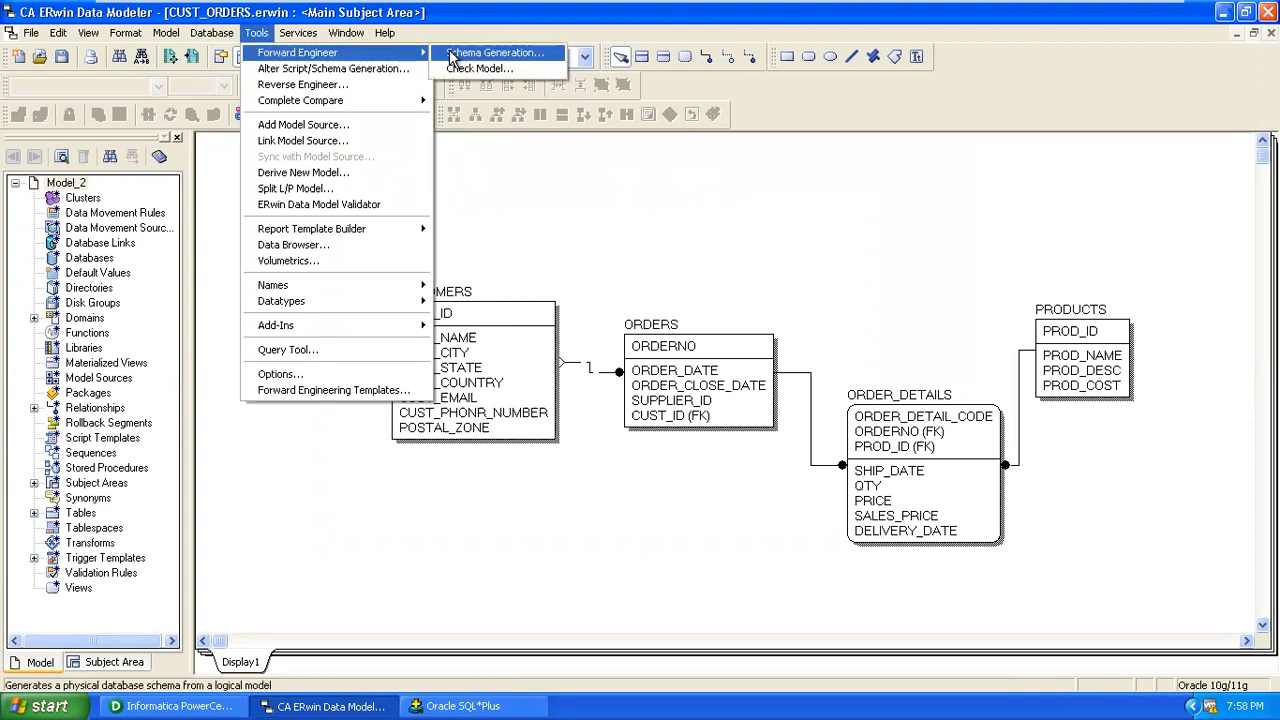
In Schema Generation, disable schema procedures and table procedures, functions, synonyms and CHECK constraints.
click(460, 52)
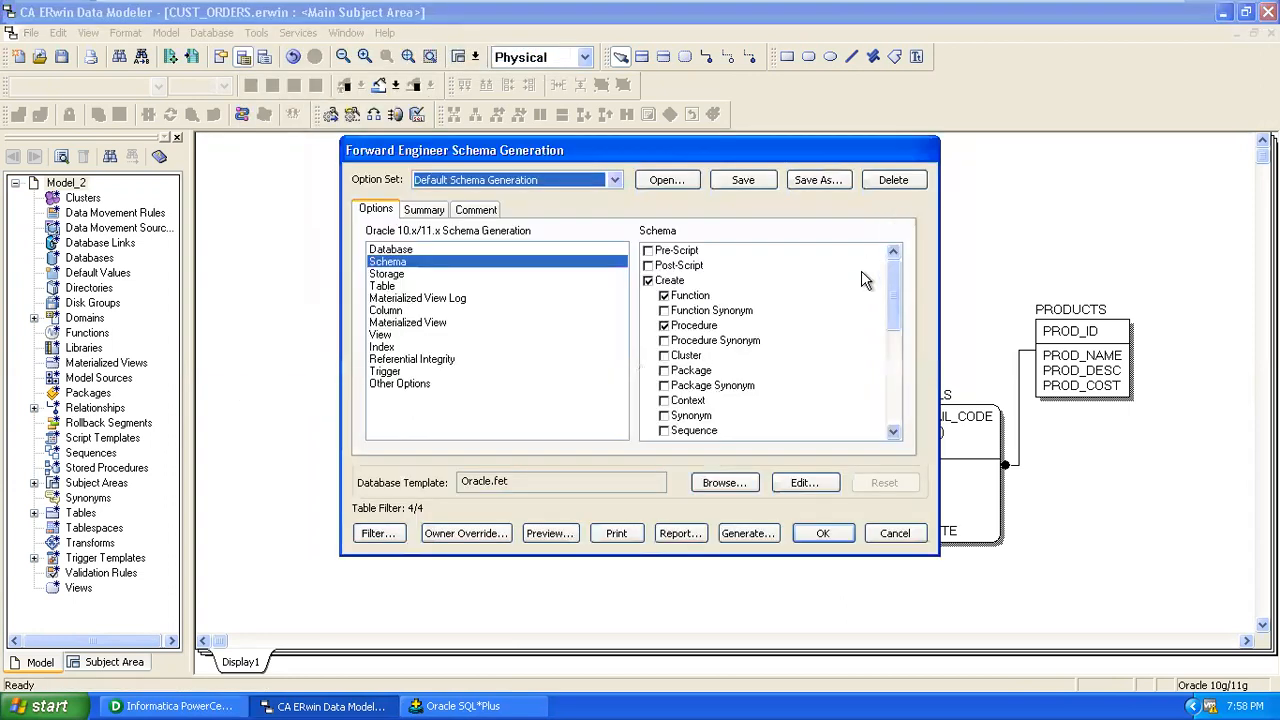
click(648, 281)
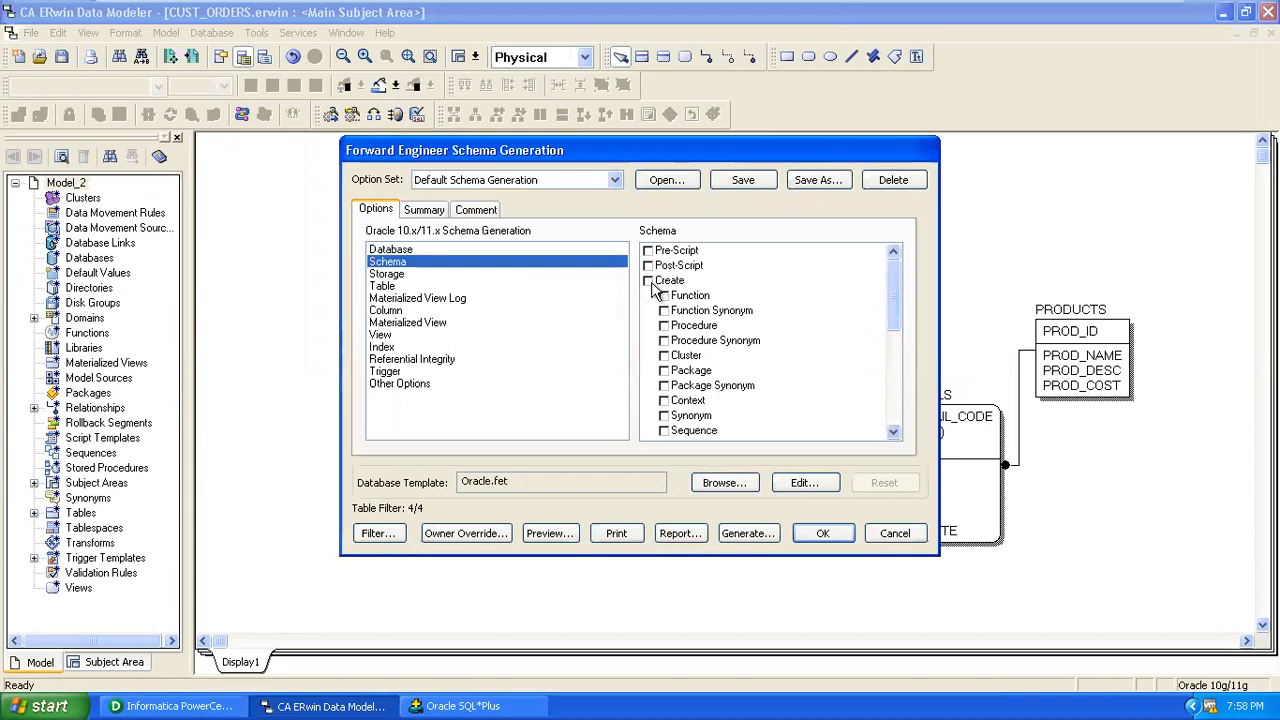
click(411, 276)
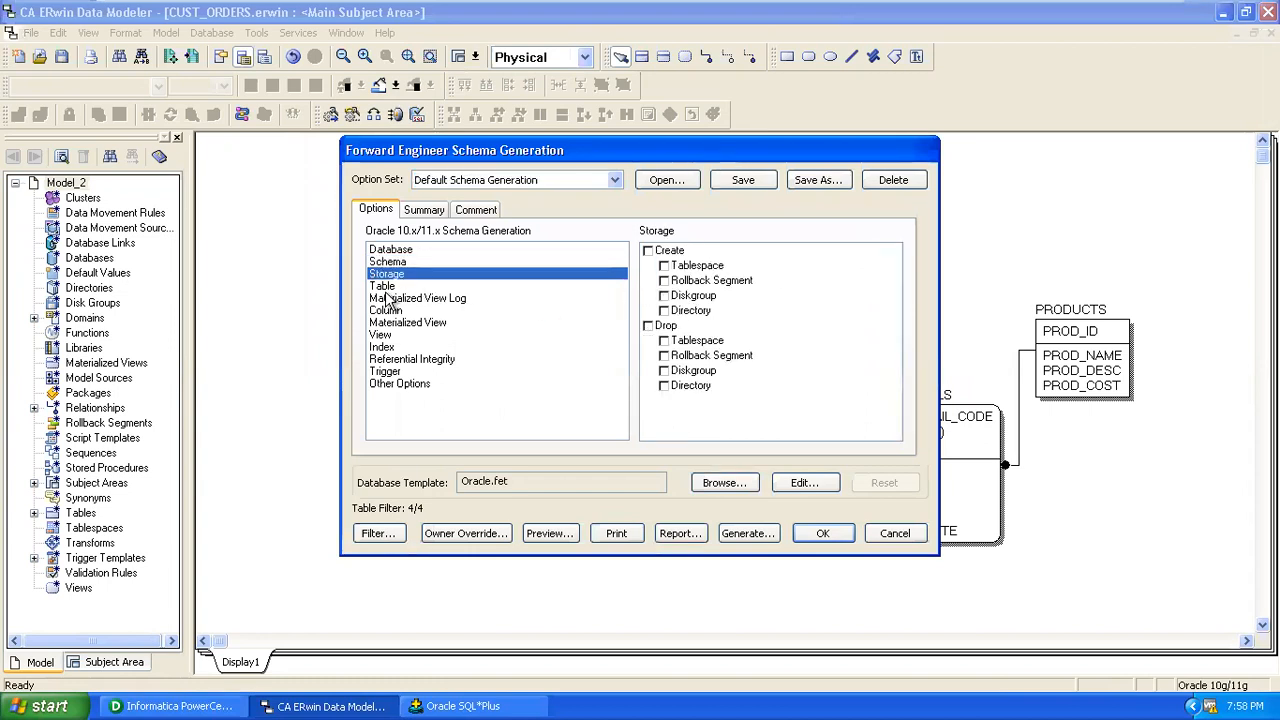
click(385, 287)
click(664, 311)
click(664, 340)
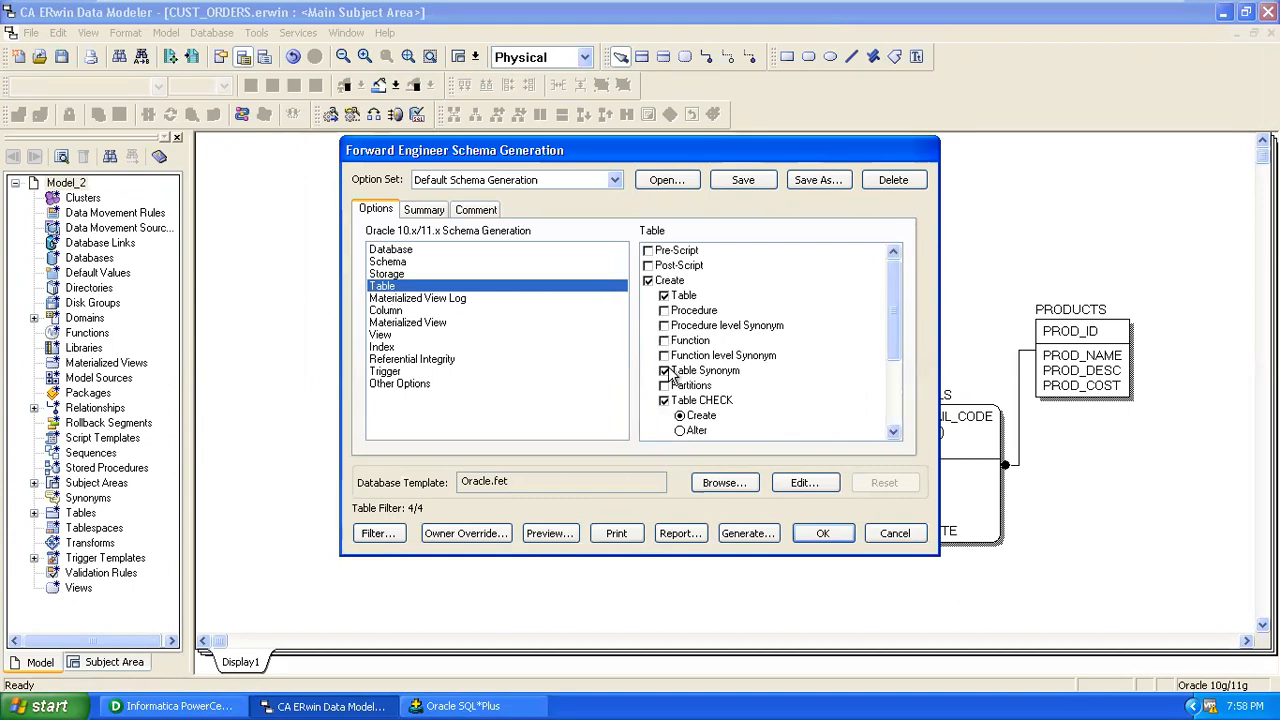
click(666, 371)
click(664, 400)
drag(900, 330, 894, 414)
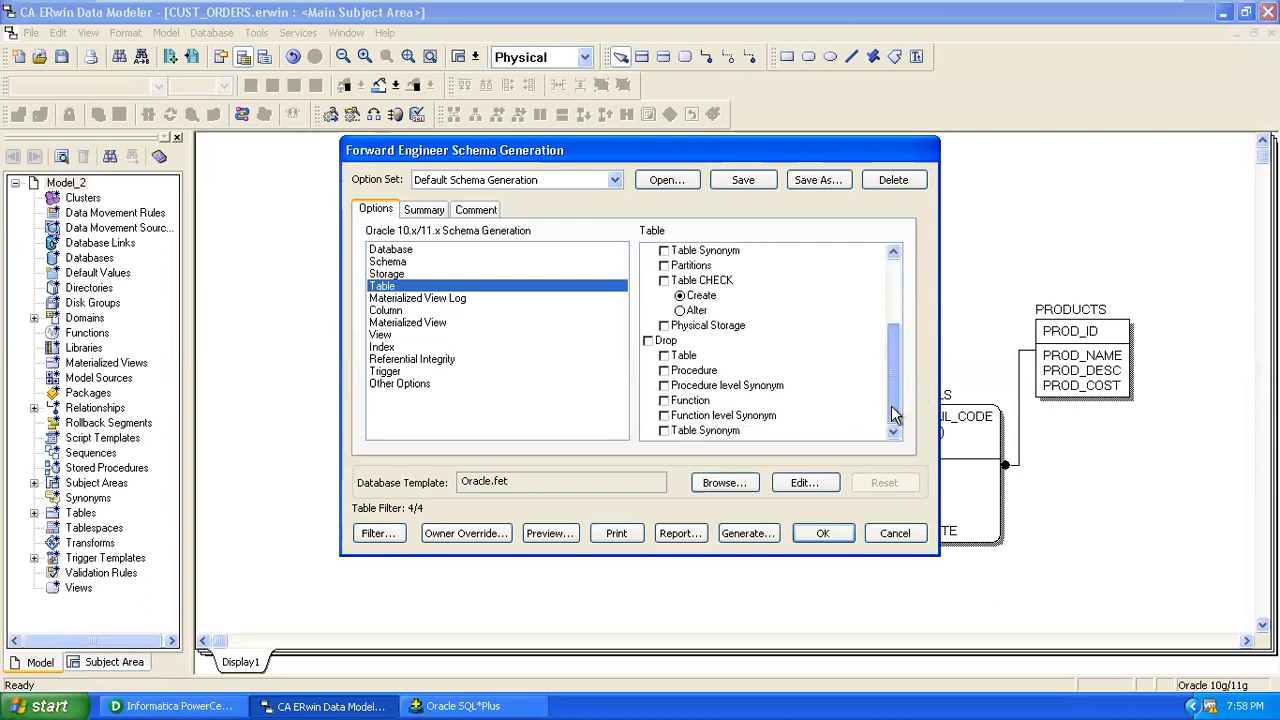
Turn off column Physical Order, CHECK Constraint and Default Value generation.
click(413, 302)
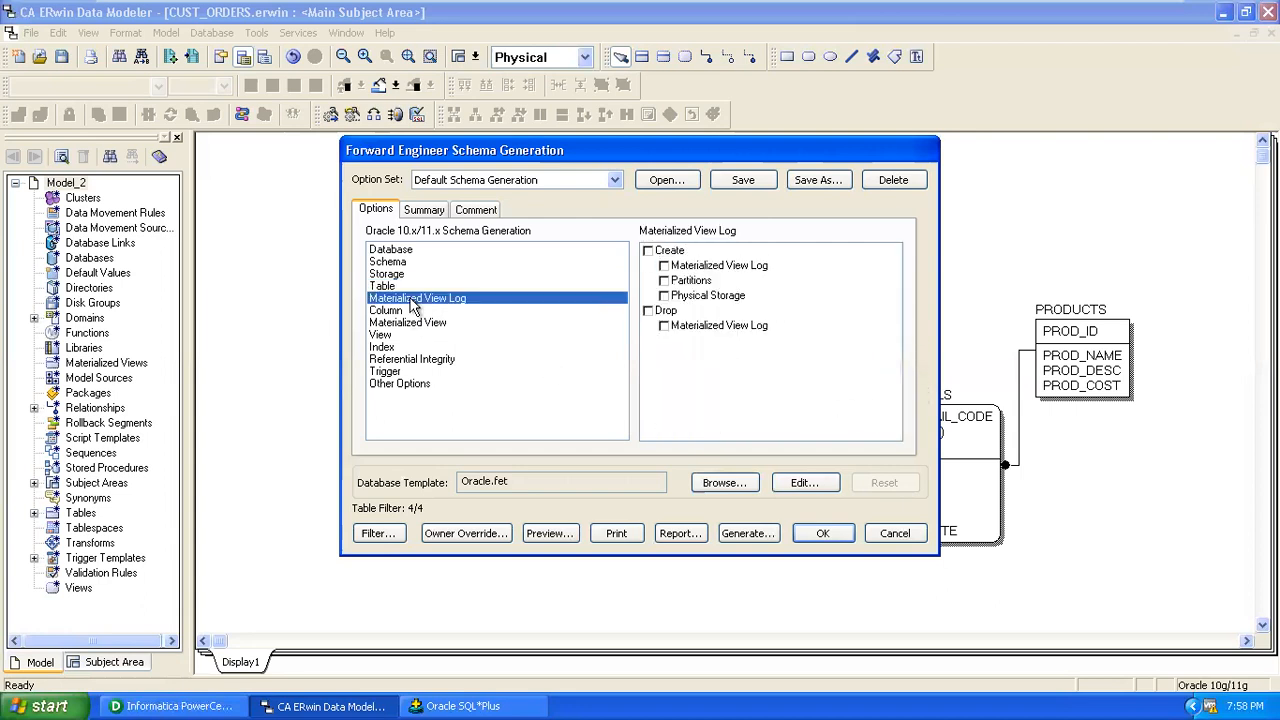
click(398, 315)
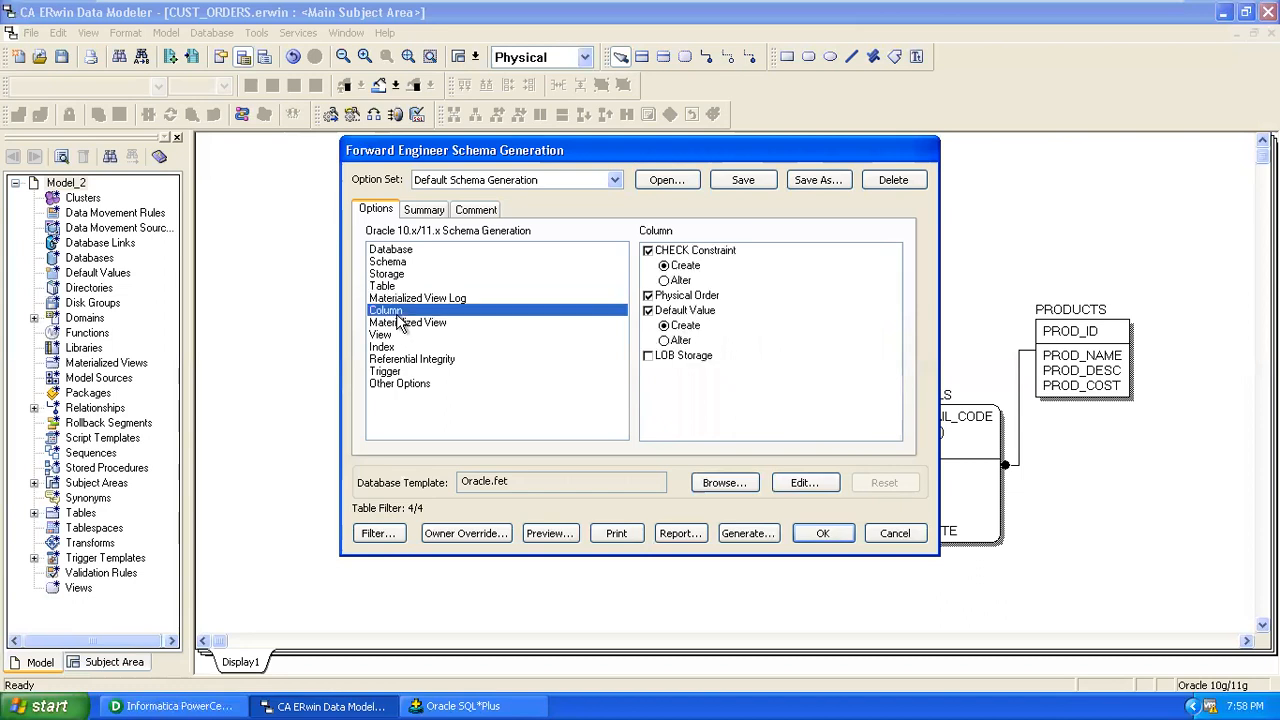
click(647, 296)
click(647, 251)
click(648, 311)
Disable materialized view creation, ERwin-generated and user-defined triggers, and constraint names.
click(428, 322)
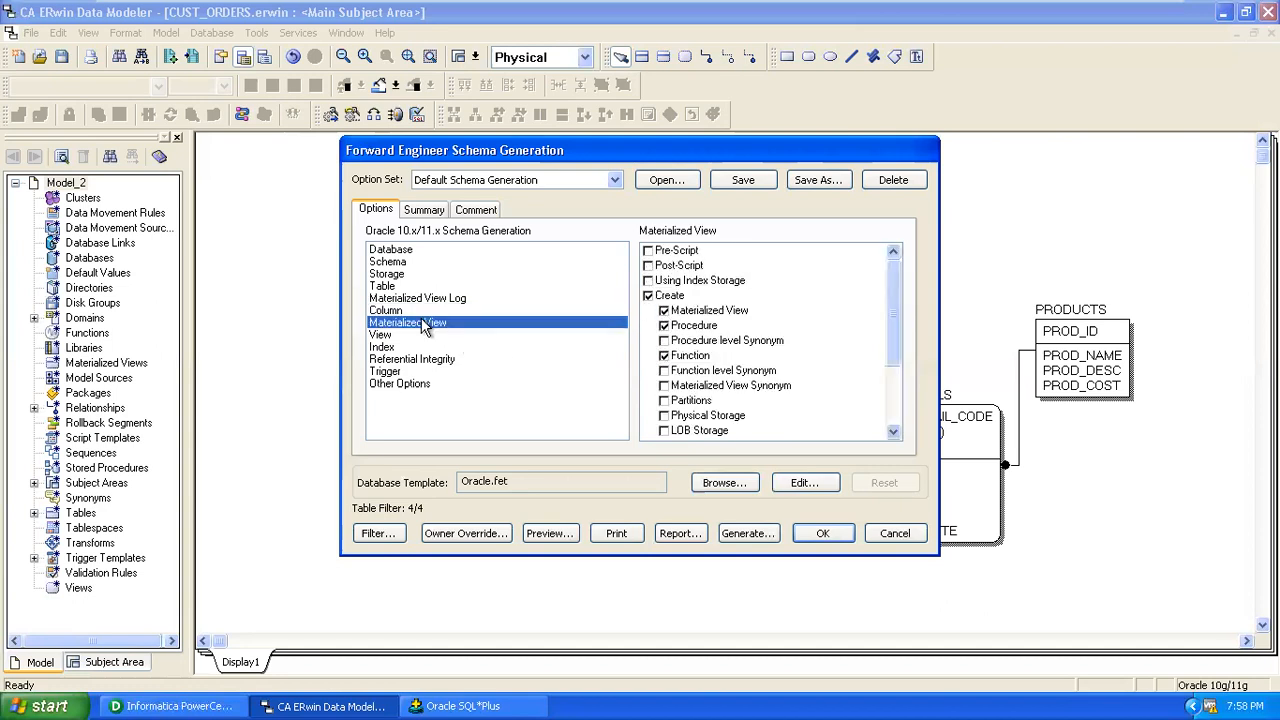
click(648, 297)
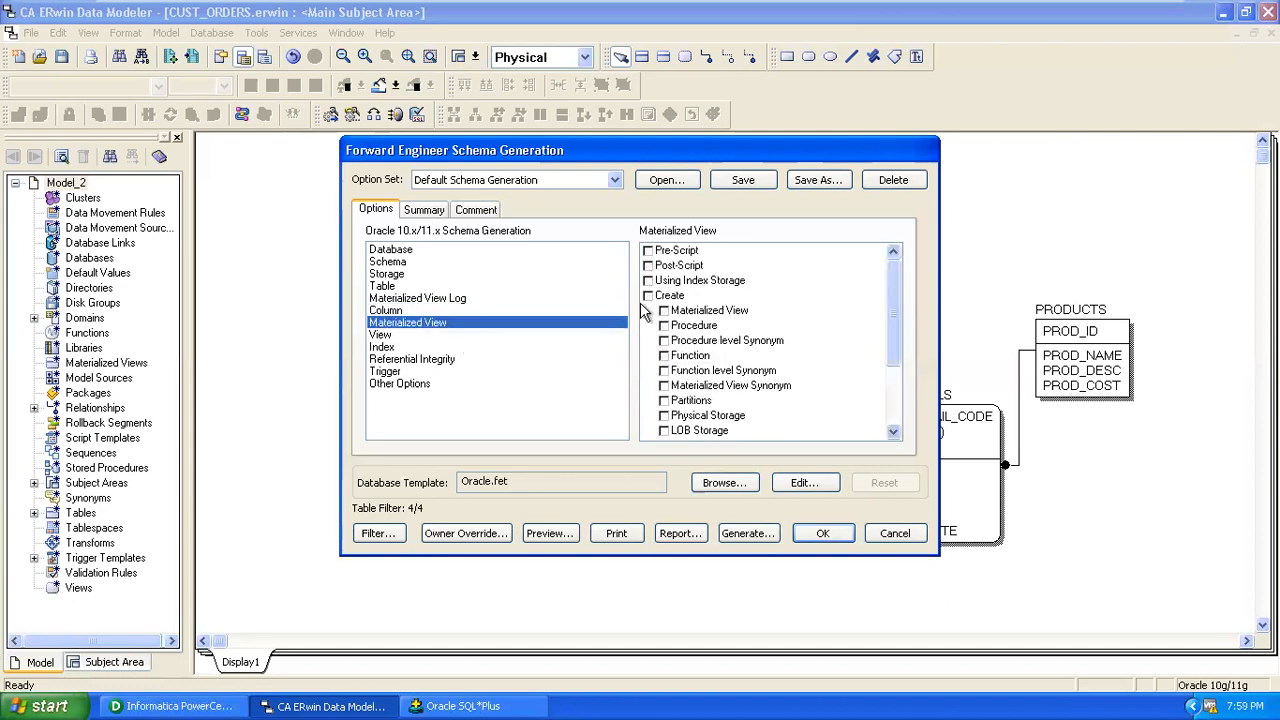
click(397, 336)
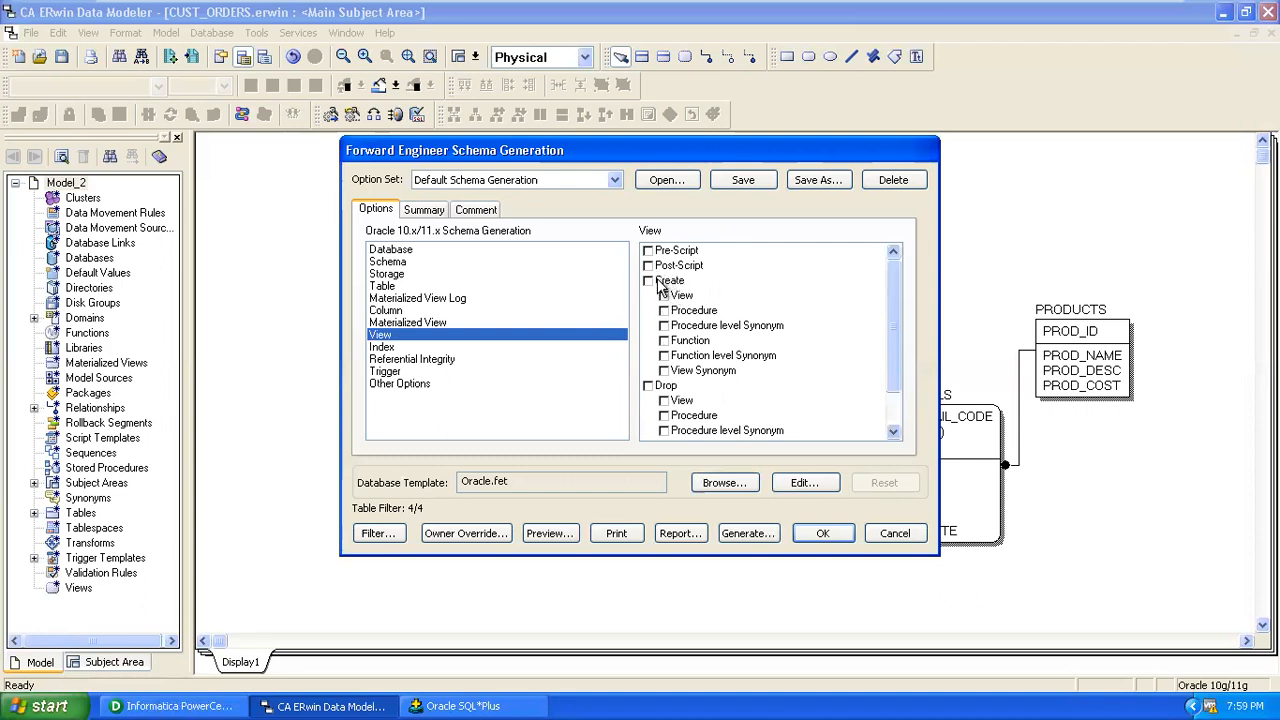
click(386, 348)
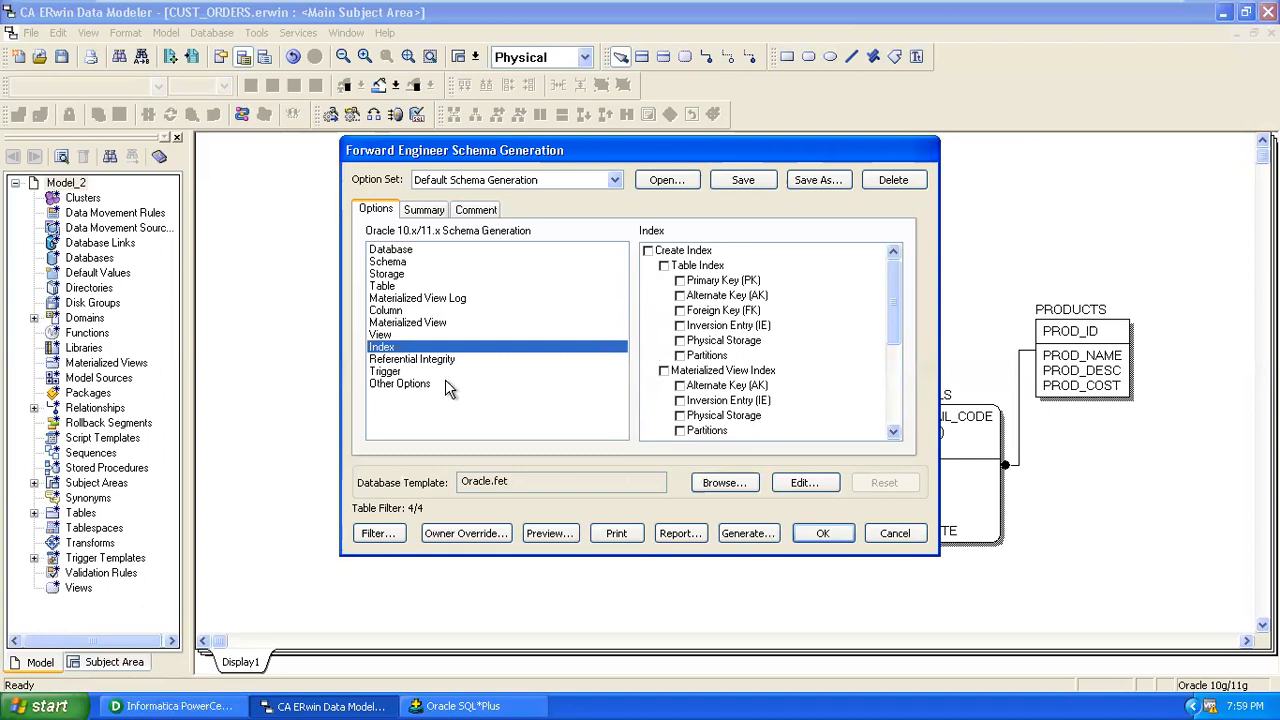
click(418, 360)
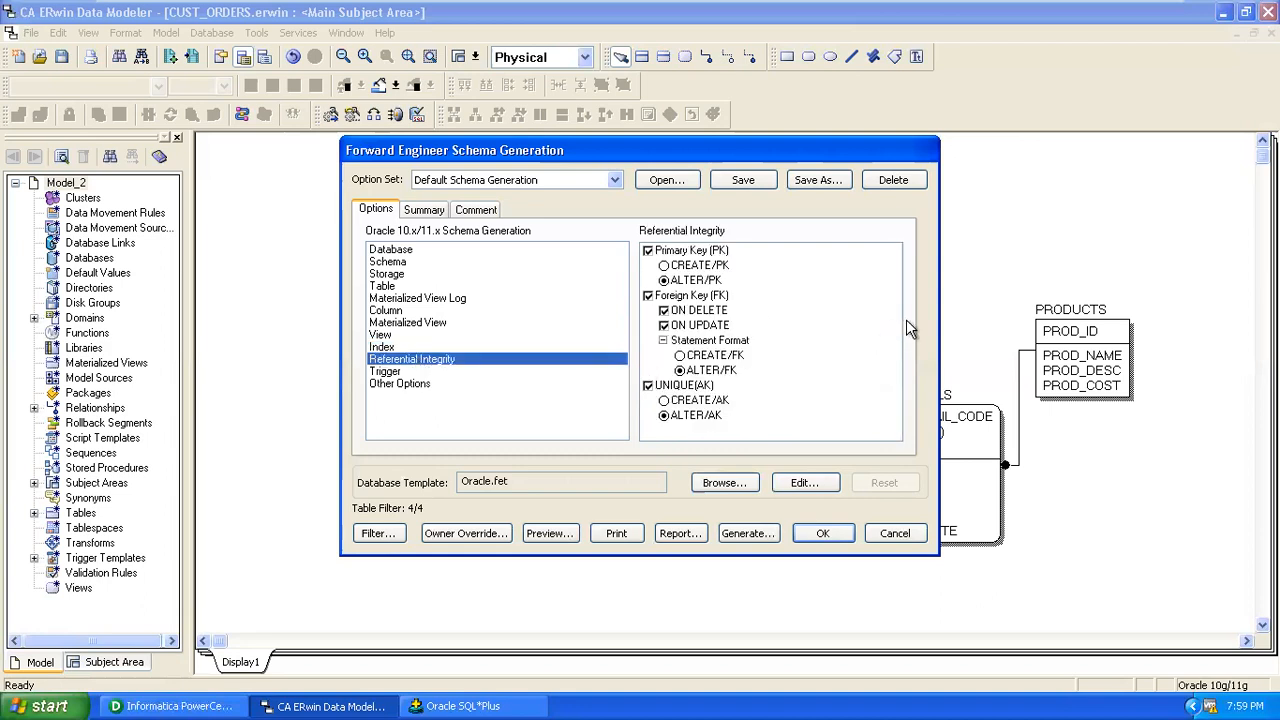
click(384, 372)
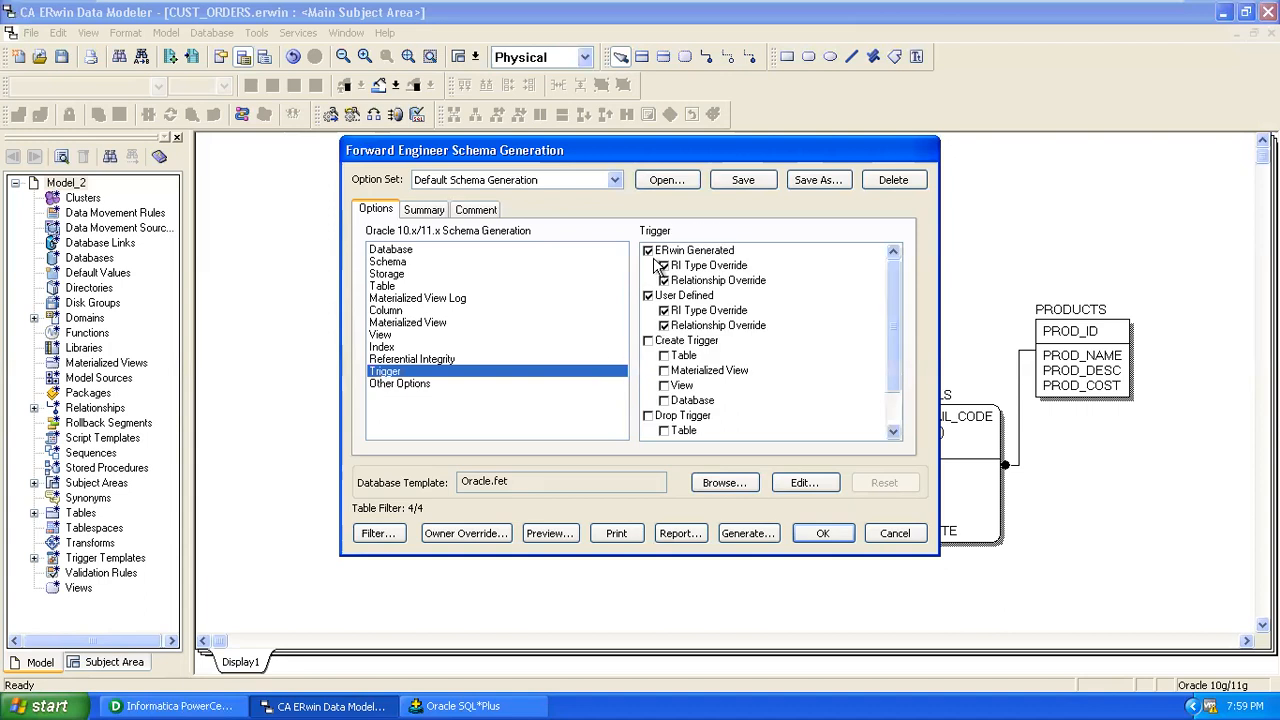
click(648, 251)
click(649, 296)
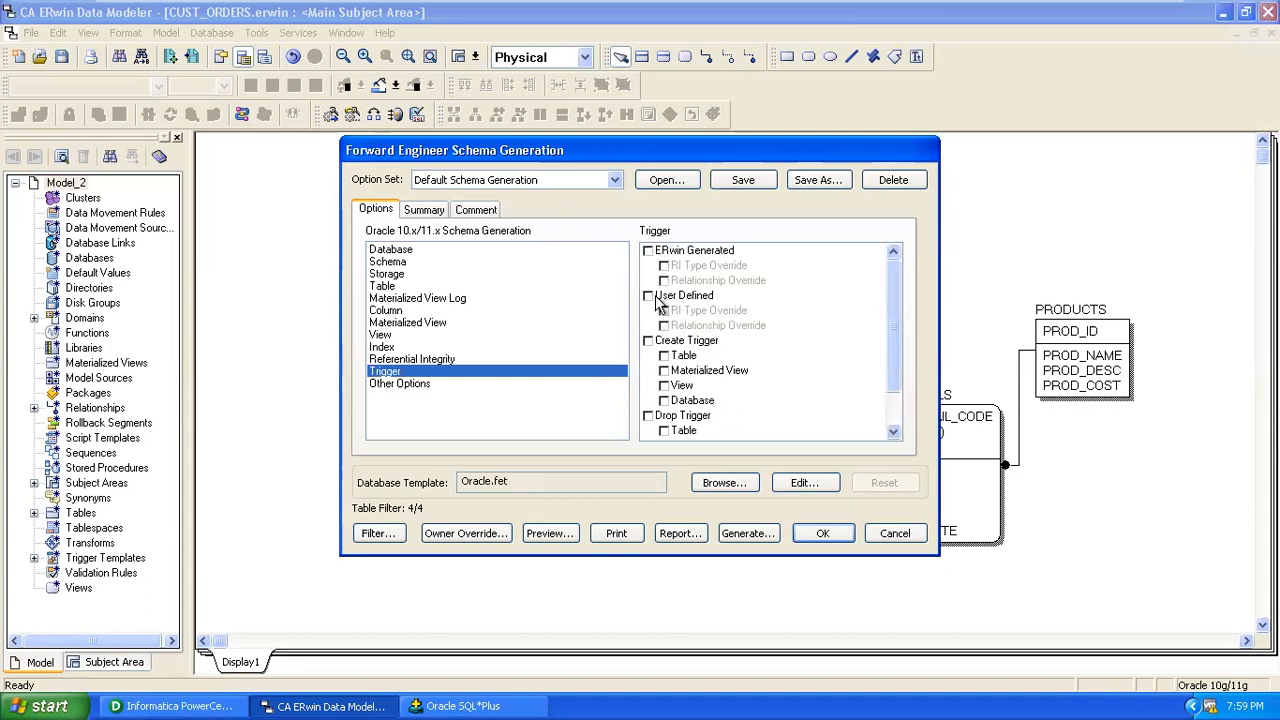
click(408, 388)
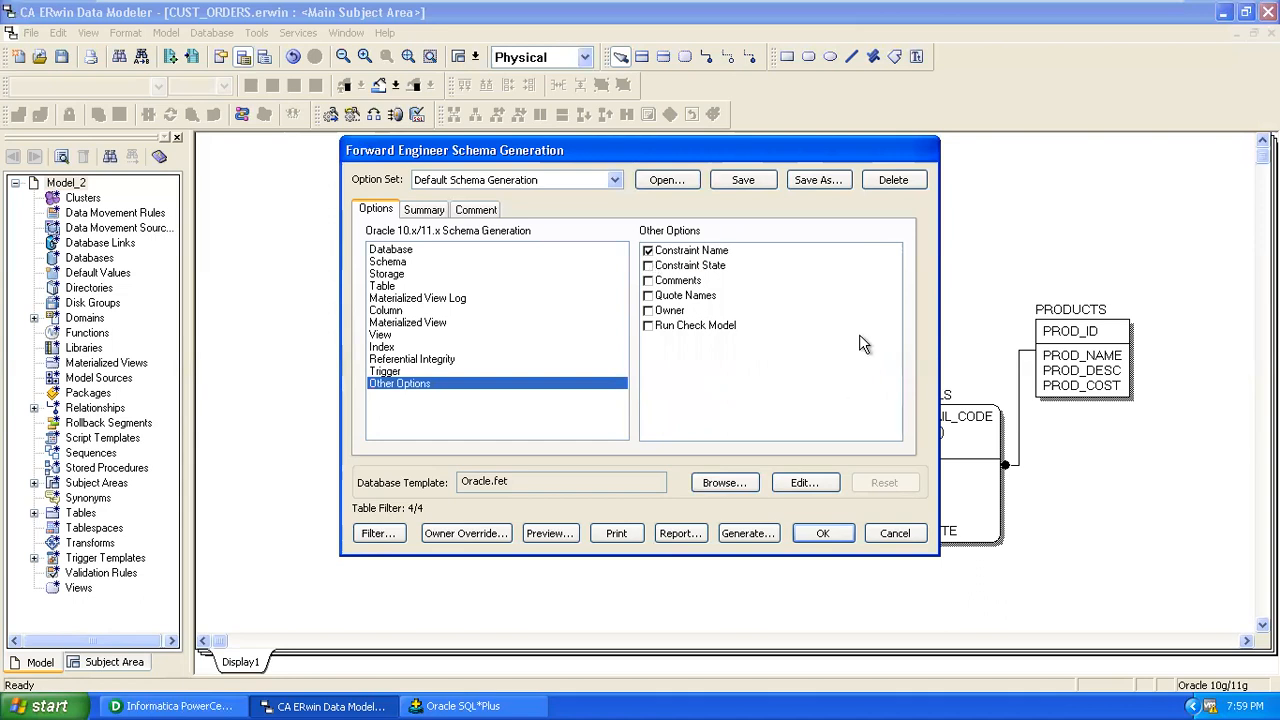
click(648, 251)
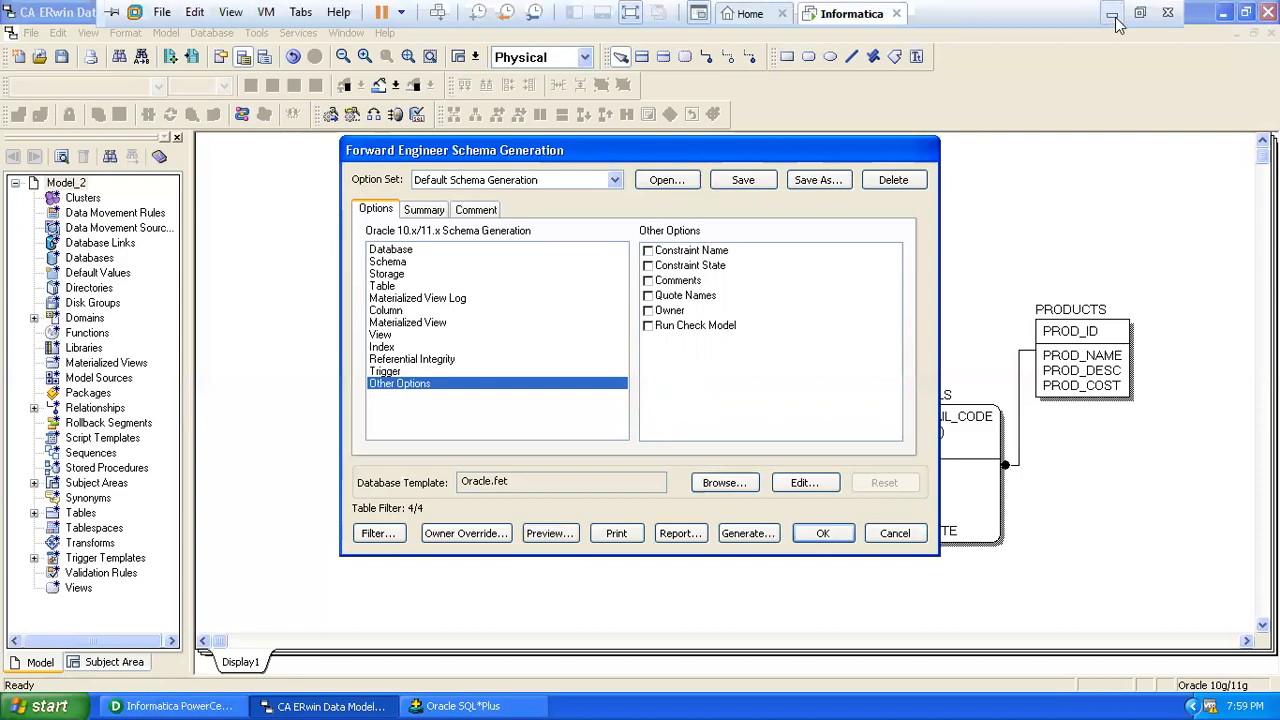
click(1115, 18)
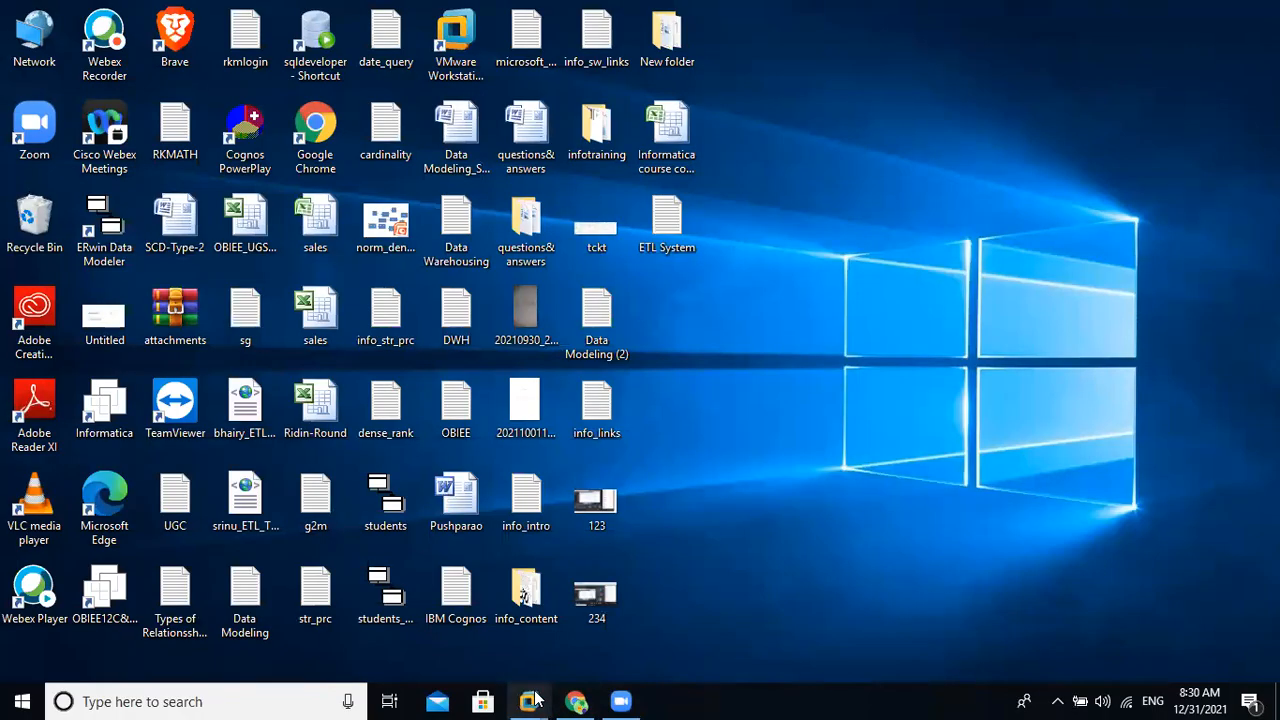
mouse_move(535, 700)
click(665, 612)
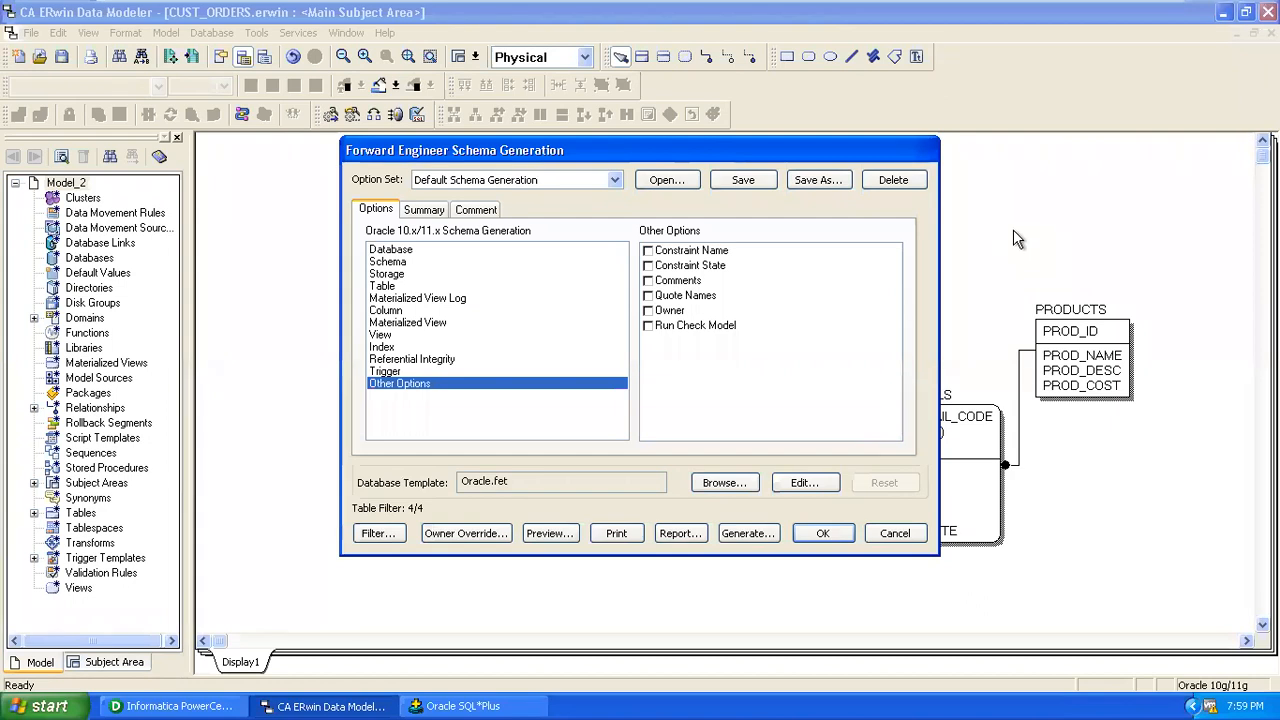
Close the schema generation settings, switch to SQL*Plus, then restore the CUST_ORDERS ERwin window.
click(894, 536)
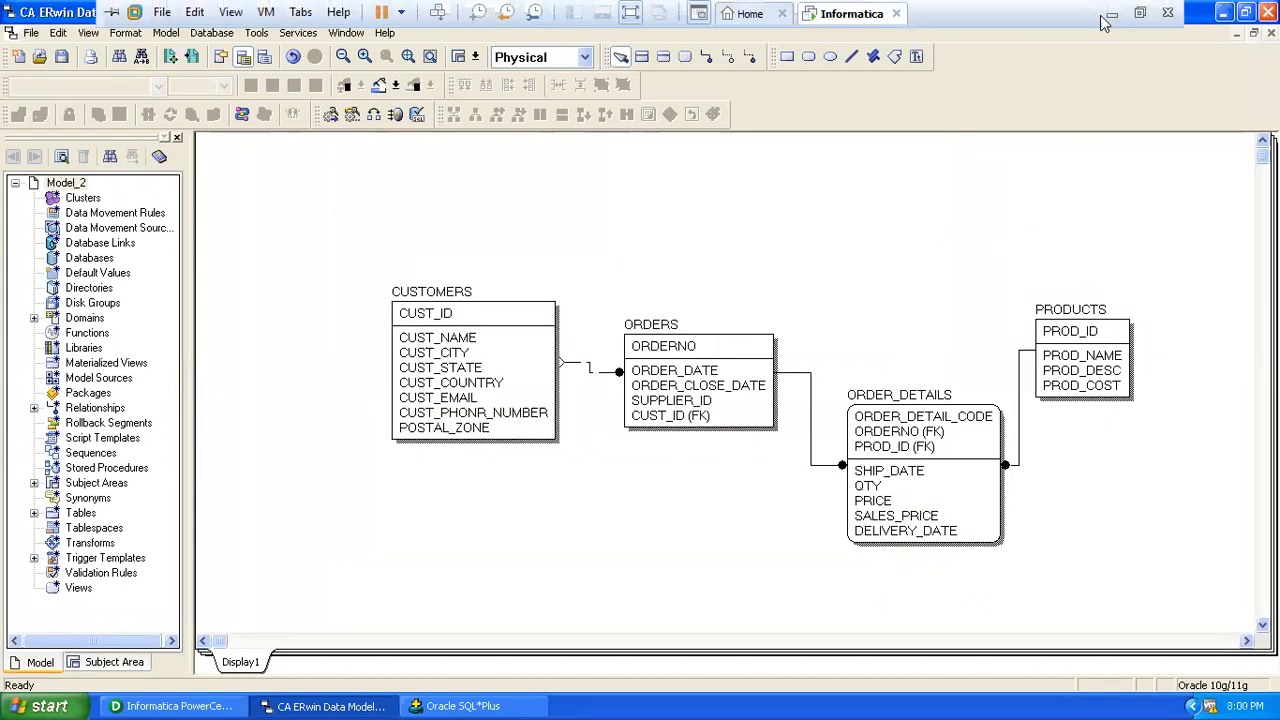
click(1112, 12)
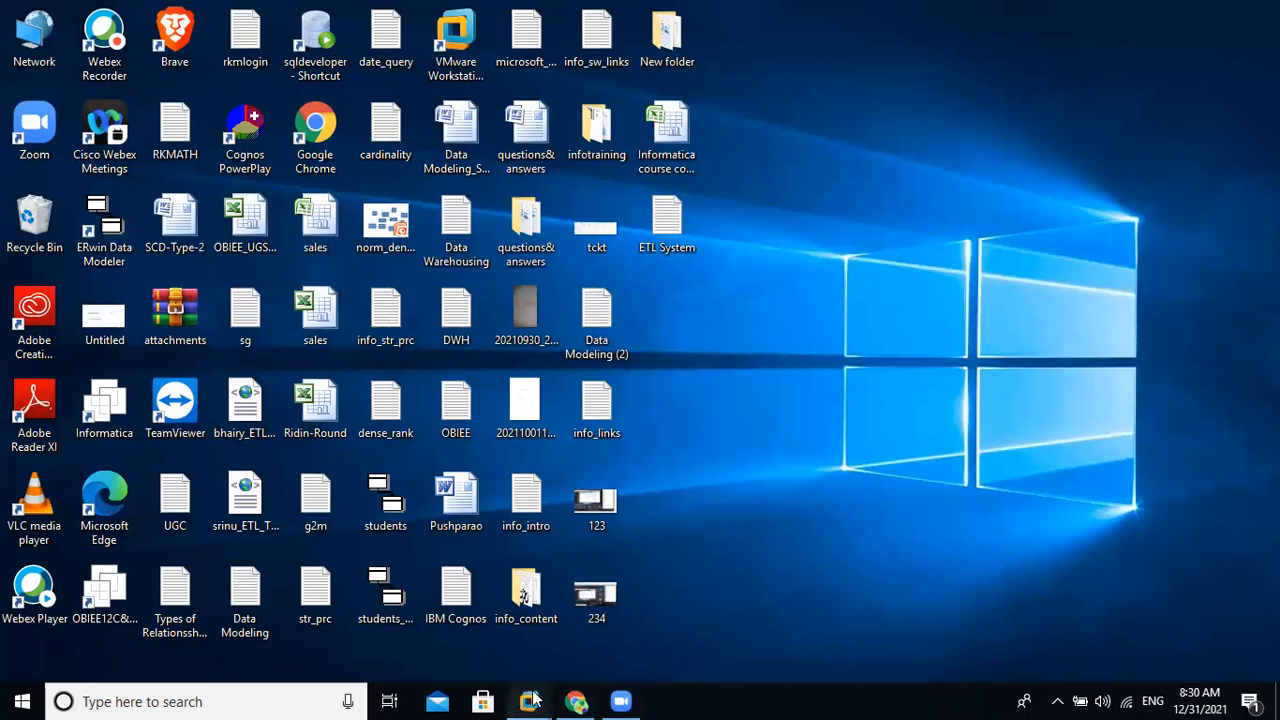
mouse_move(528, 701)
click(624, 626)
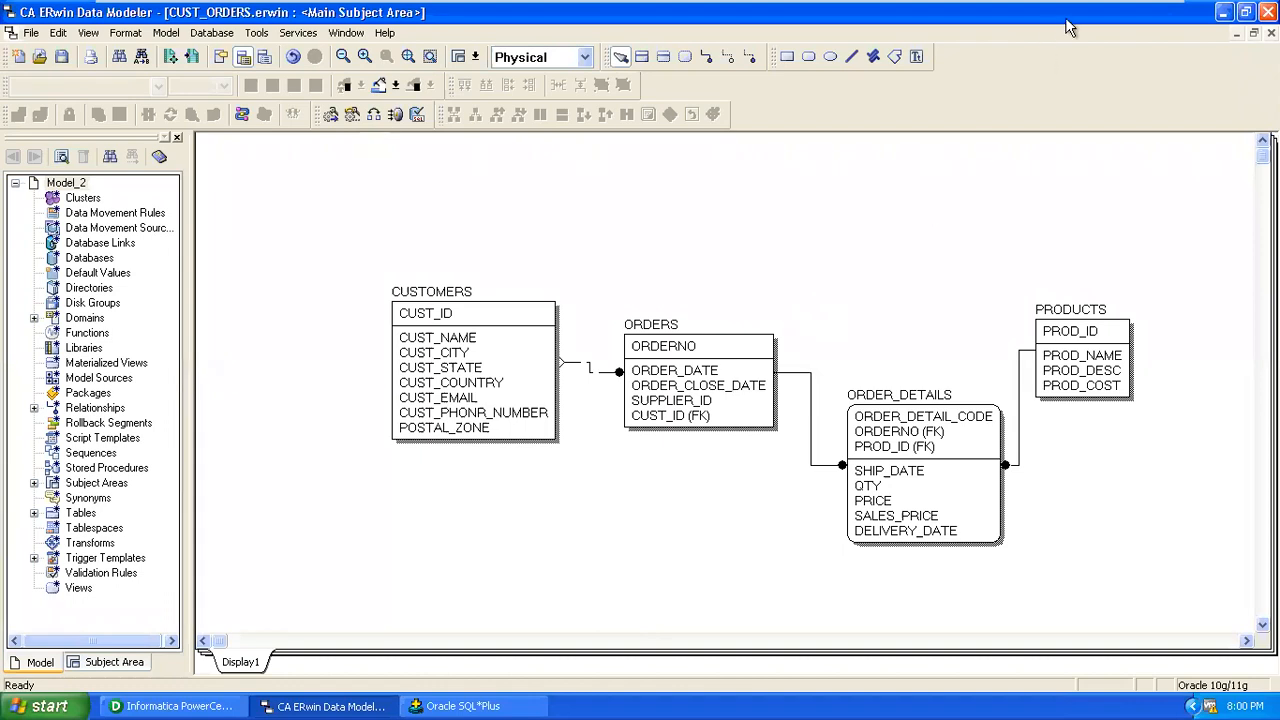
click(1223, 12)
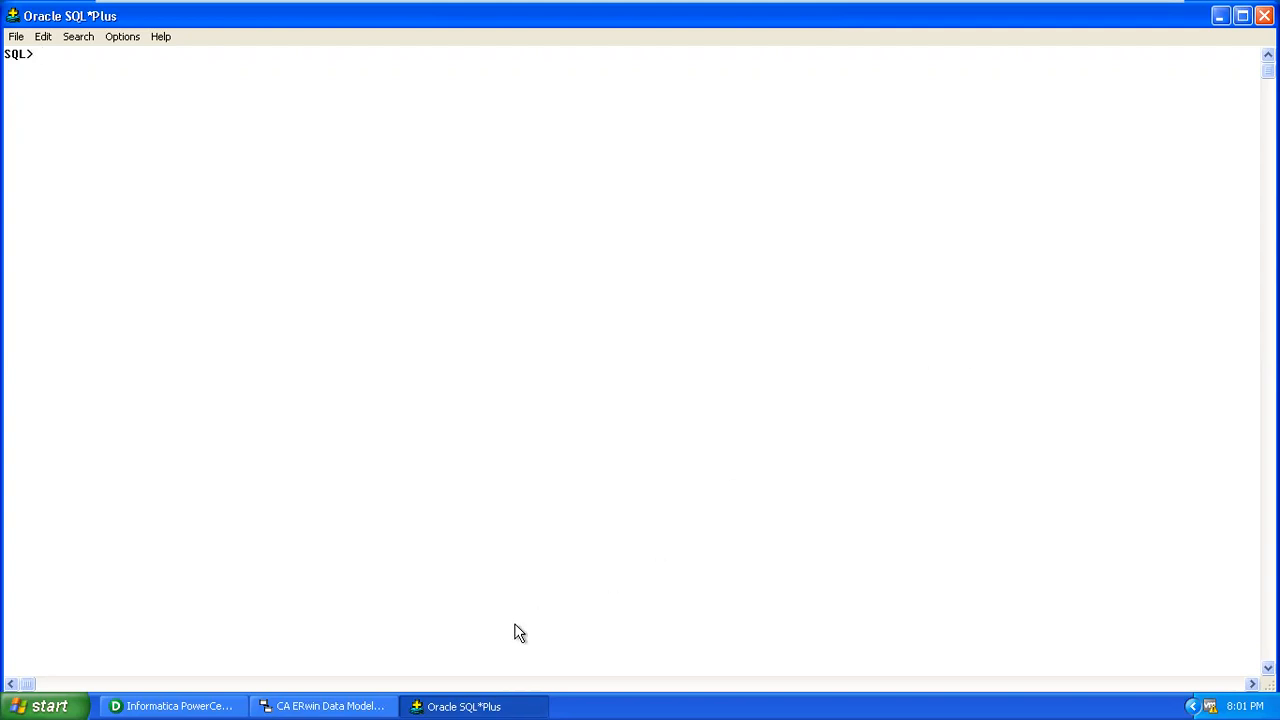
click(312, 704)
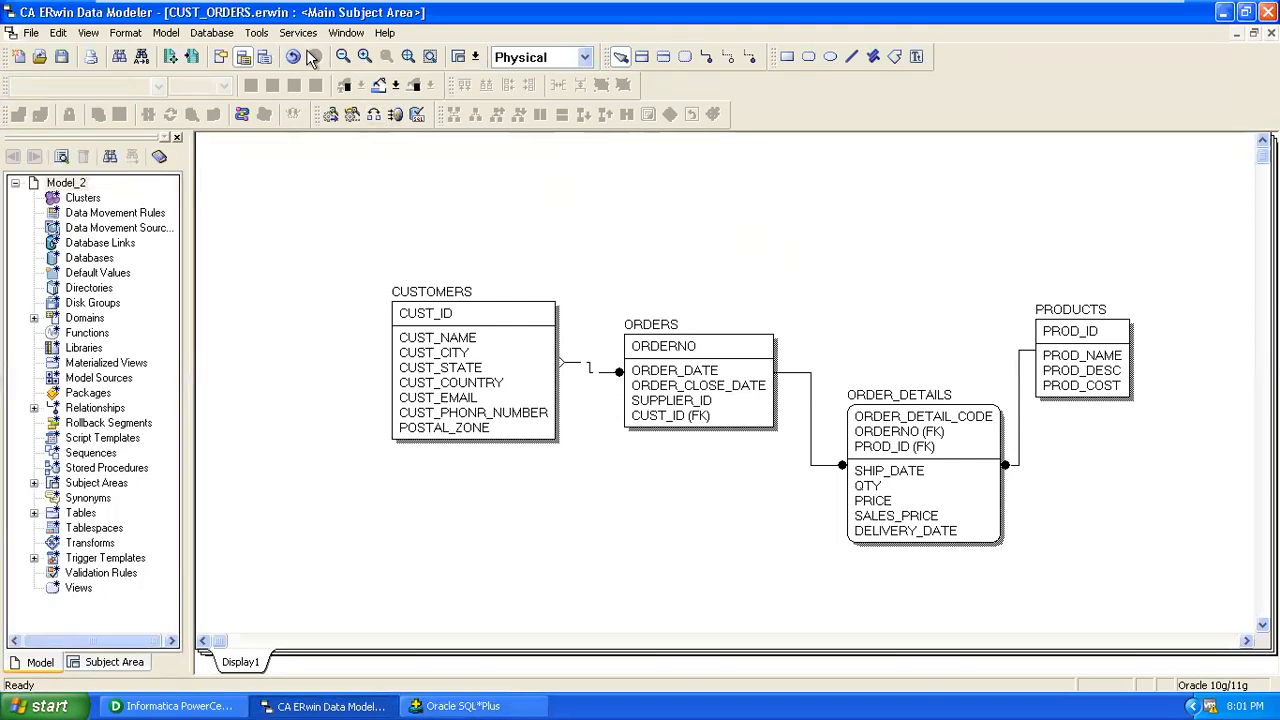
Run Check Model again and close the report showing 0 objects and 0 messages.
click(258, 34)
mouse_move(265, 53)
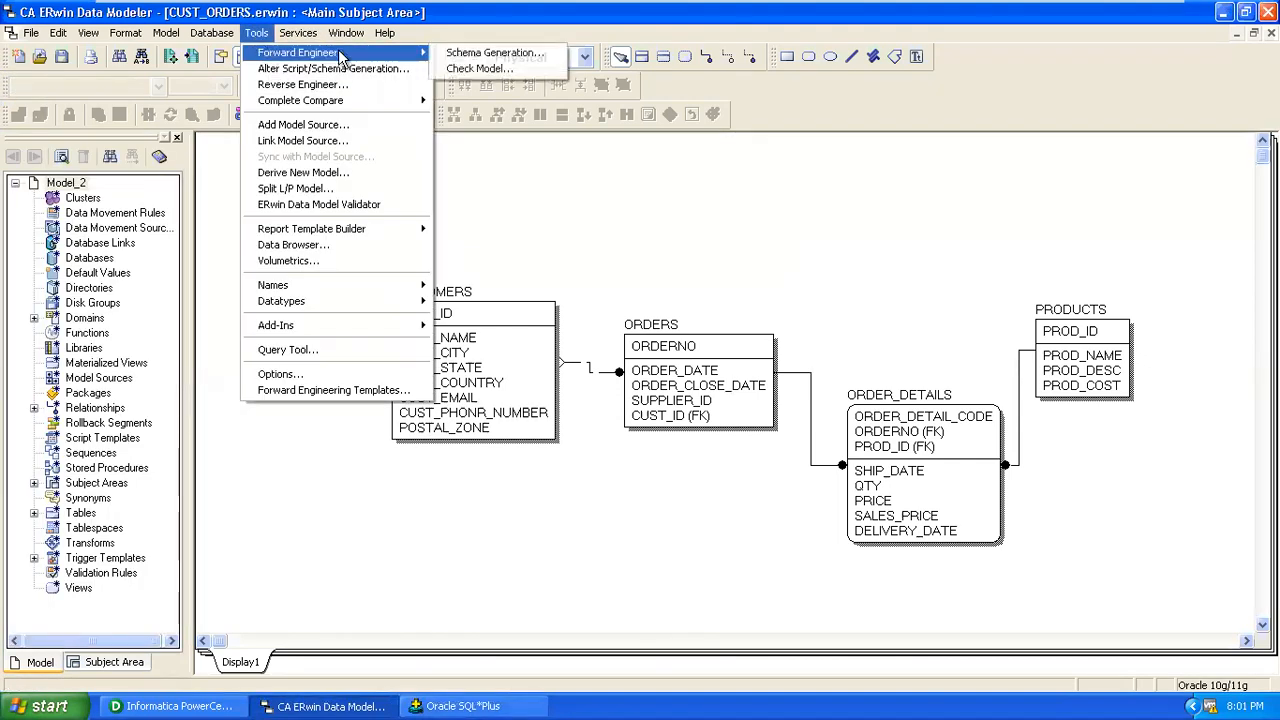
click(470, 70)
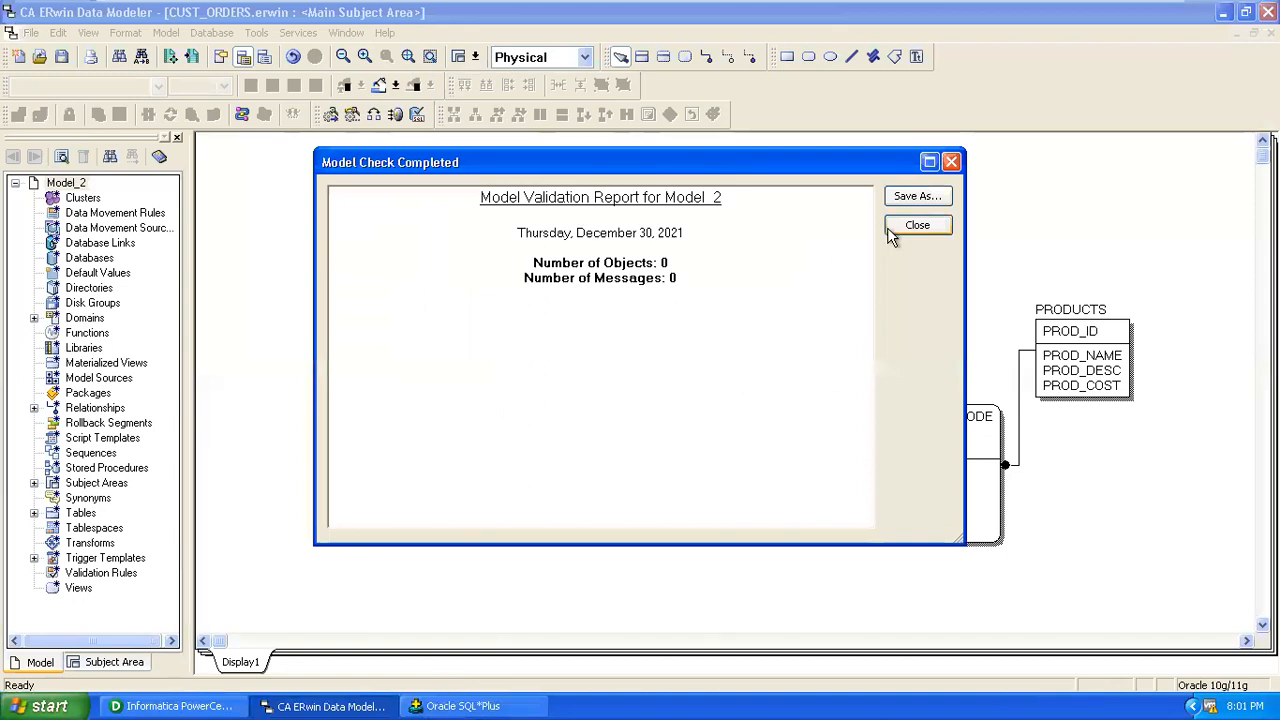
click(890, 228)
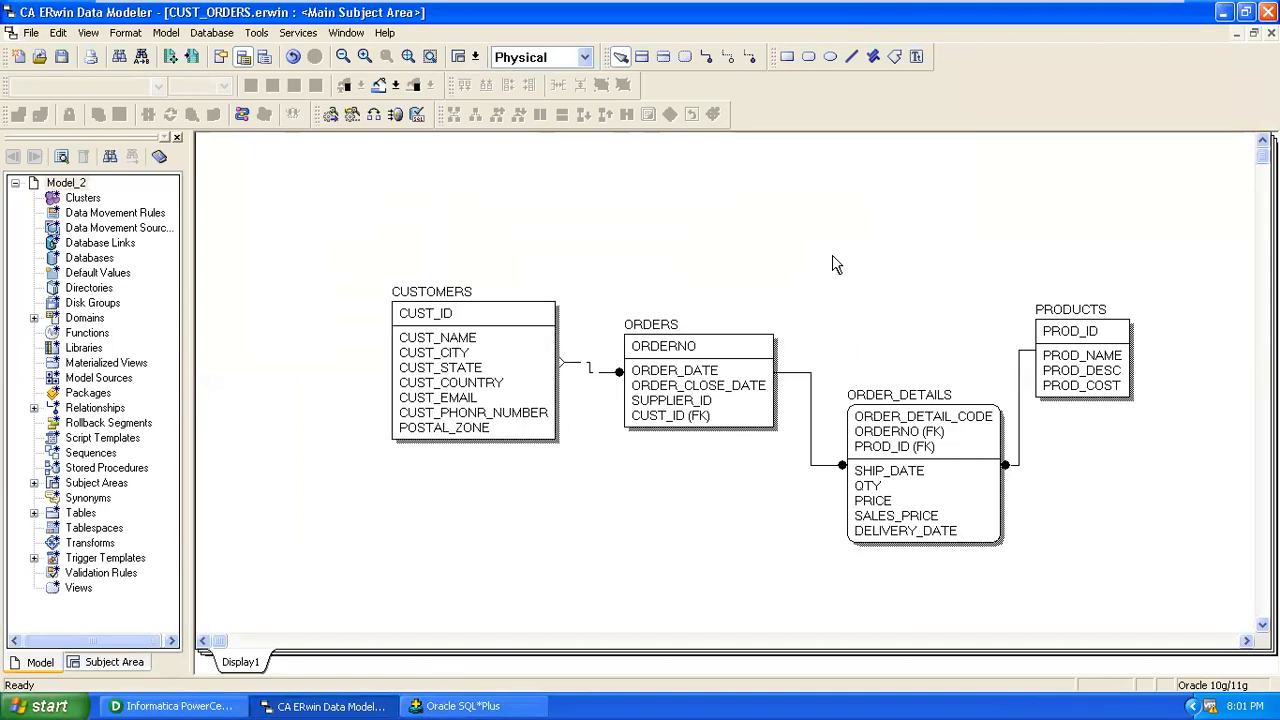
click(257, 33)
In Schema Generation, turn off the Schema creation options.
mouse_move(262, 53)
click(475, 50)
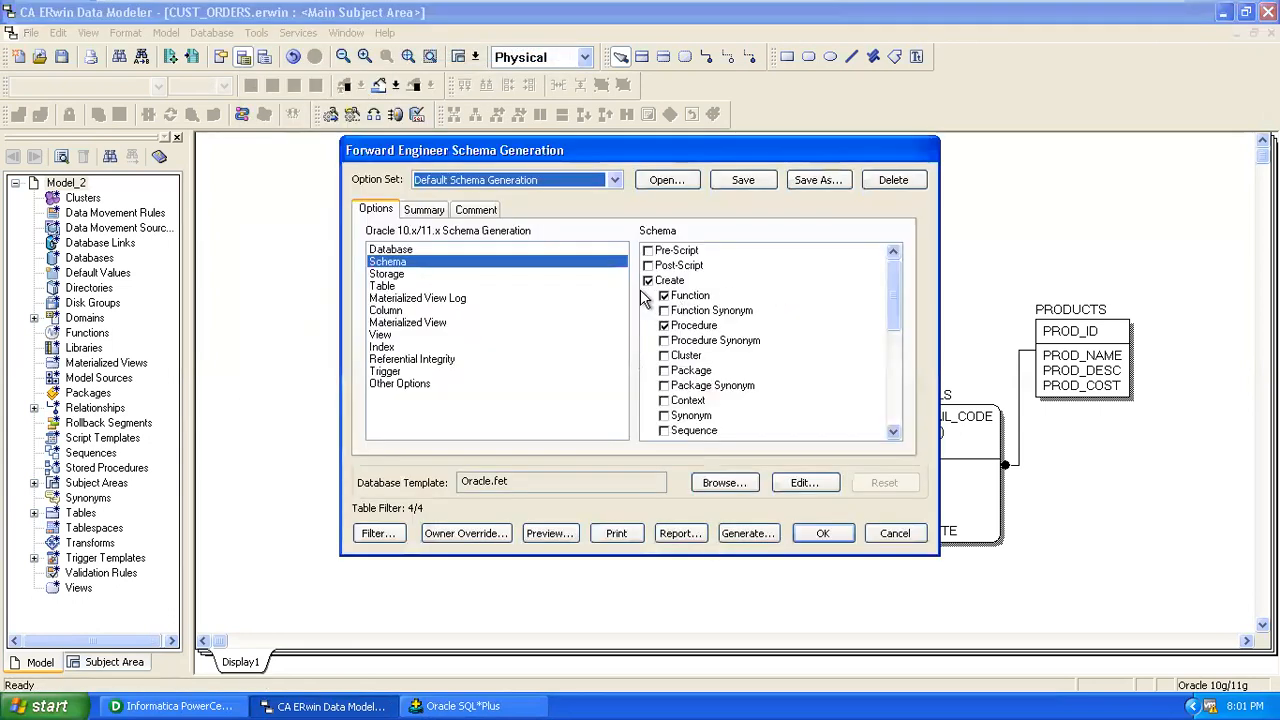
click(647, 281)
click(647, 281)
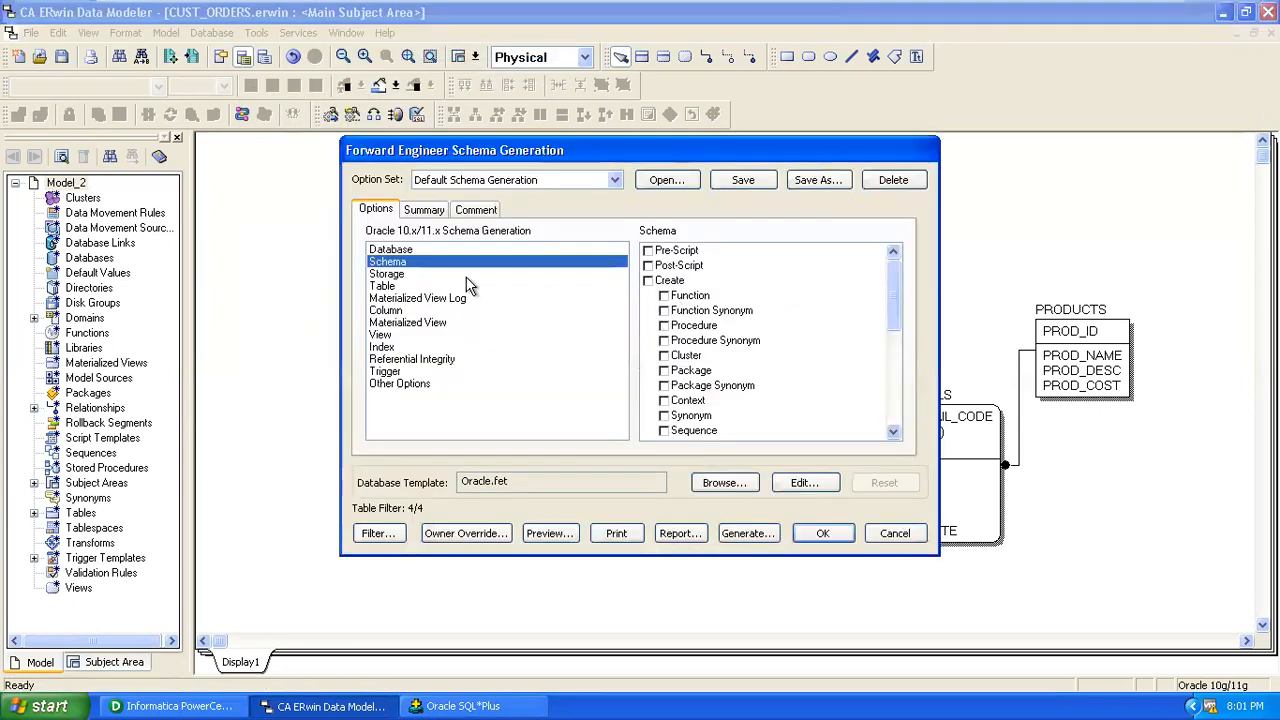
Turn off table Procedure, Function, Synonym and CHECK constraint generation.
click(387, 273)
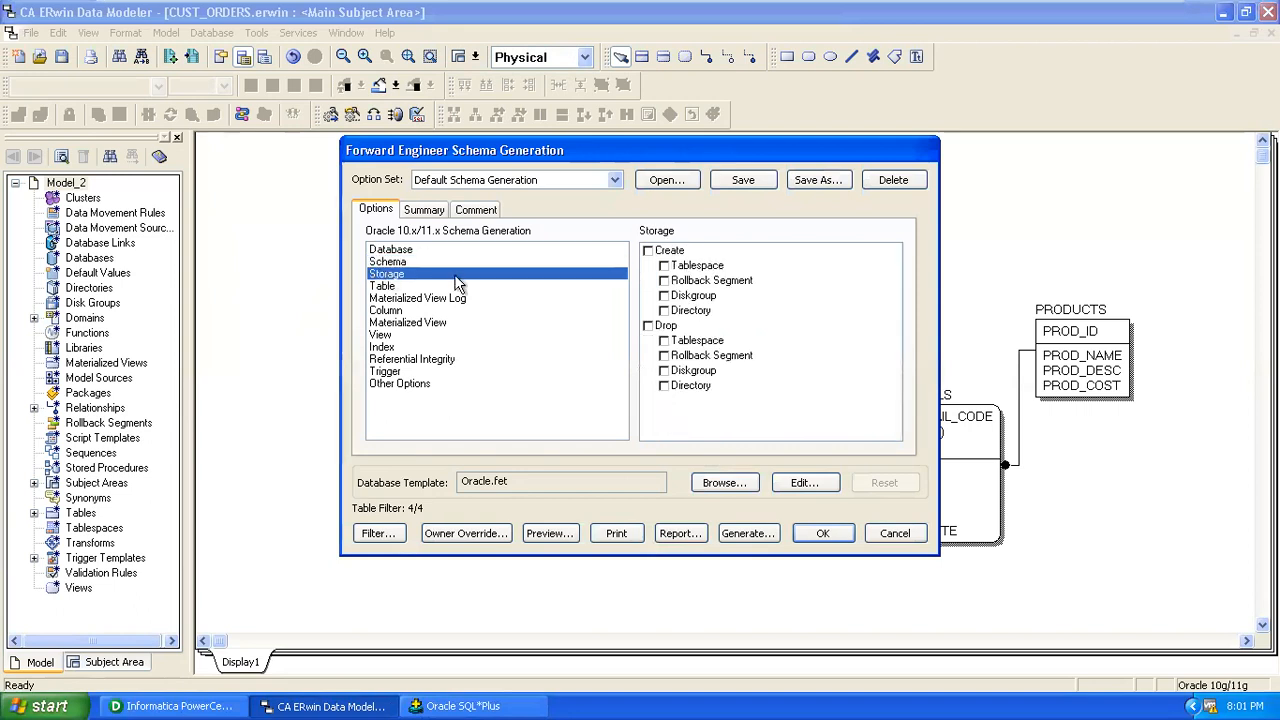
click(382, 289)
click(665, 311)
click(665, 341)
click(665, 371)
click(665, 401)
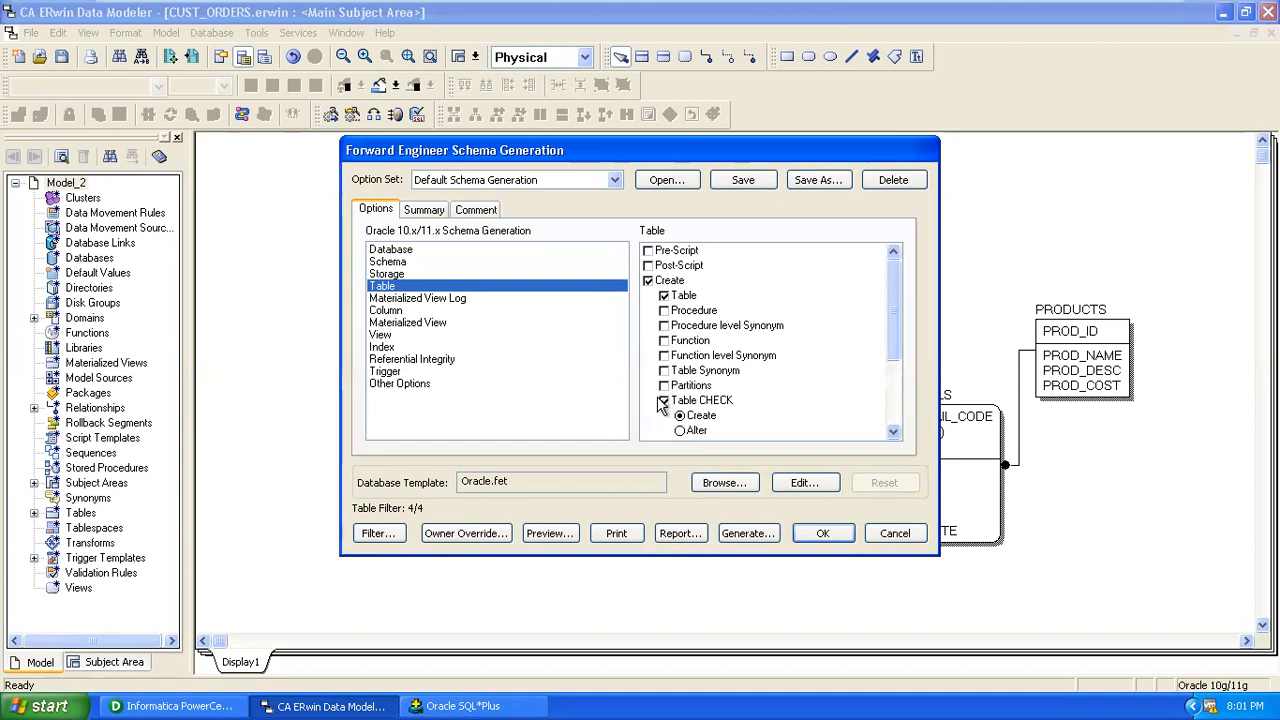
Turn off column CHECK constraints, Physical Order and materialized view creation.
click(418, 300)
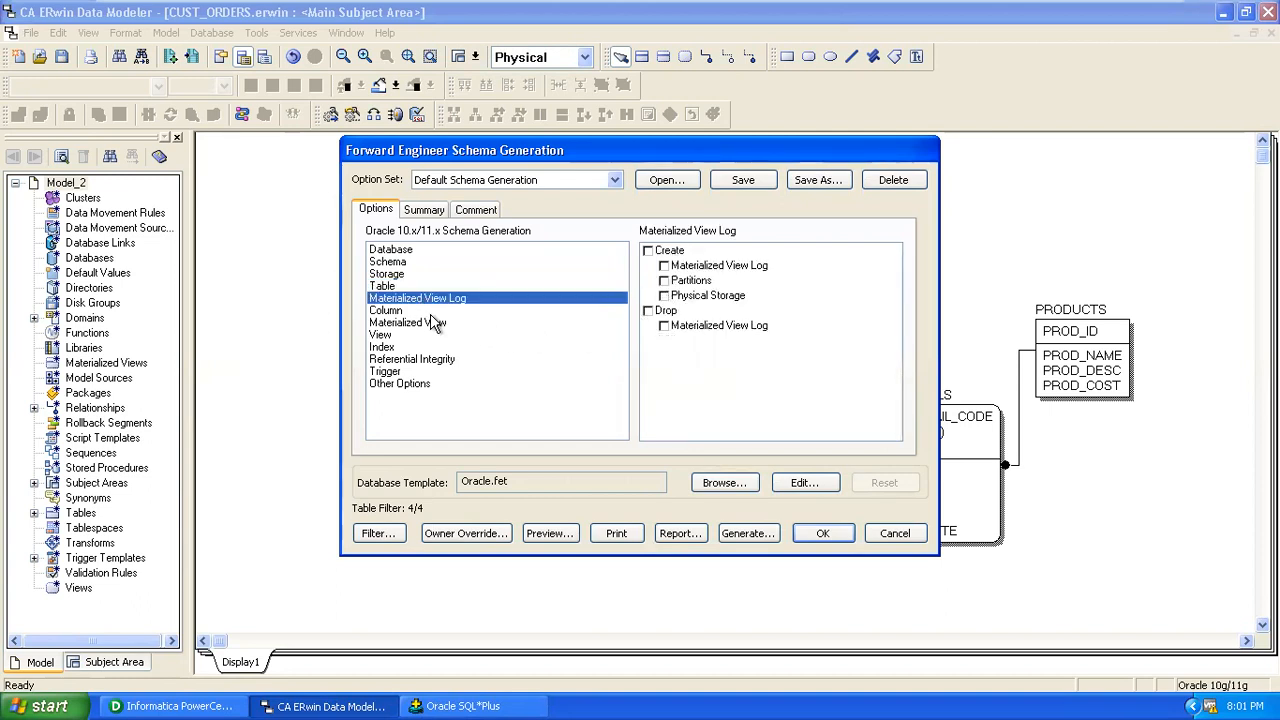
click(397, 312)
click(649, 254)
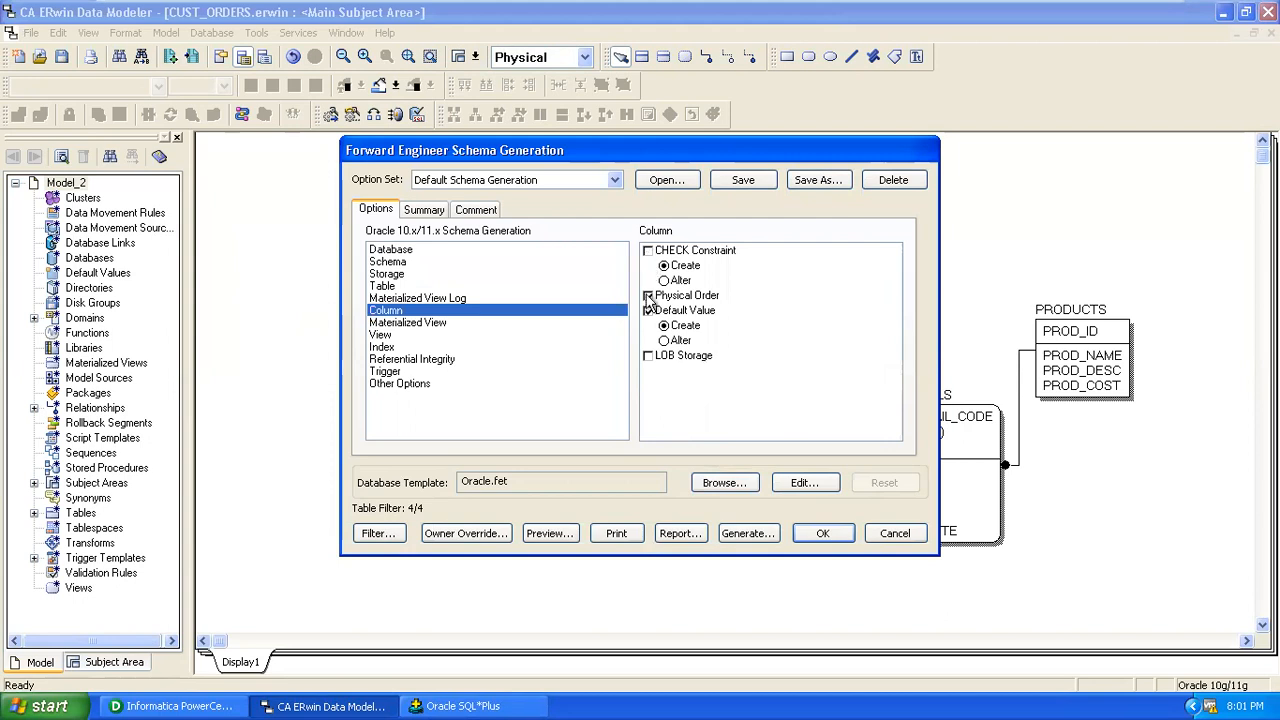
click(648, 296)
click(392, 322)
click(649, 296)
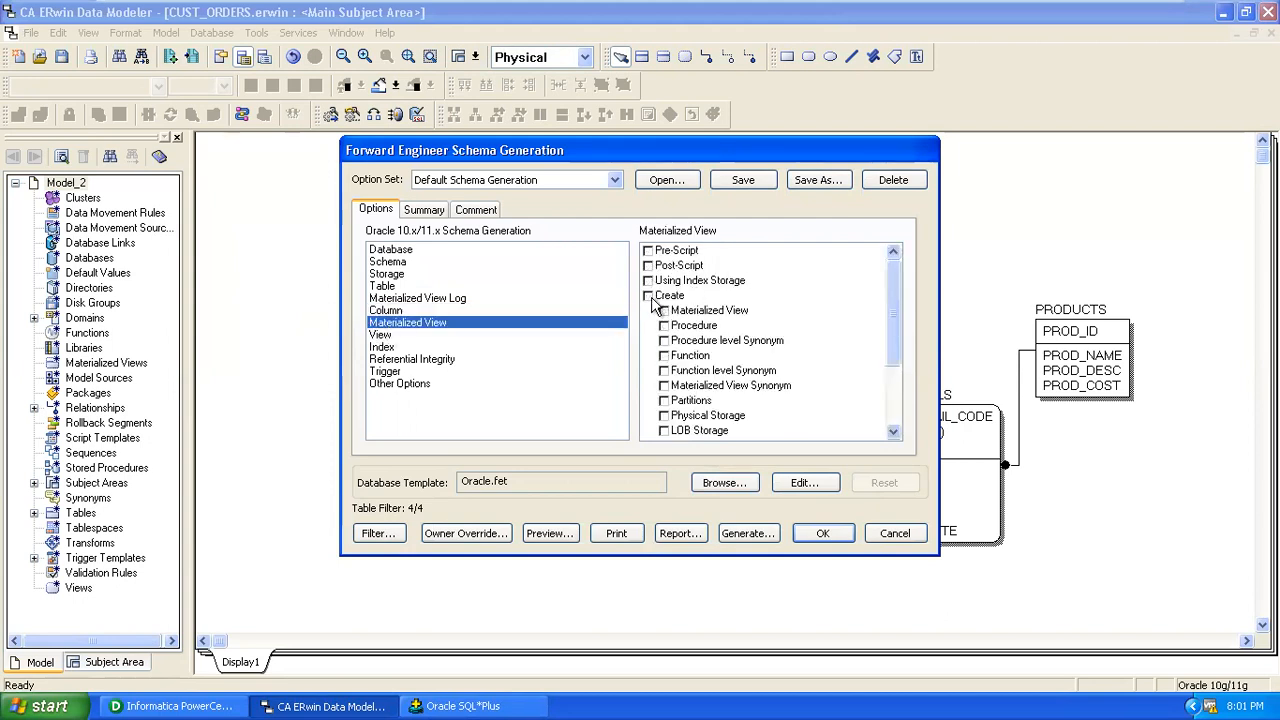
Turn off view creation.
click(385, 334)
click(647, 281)
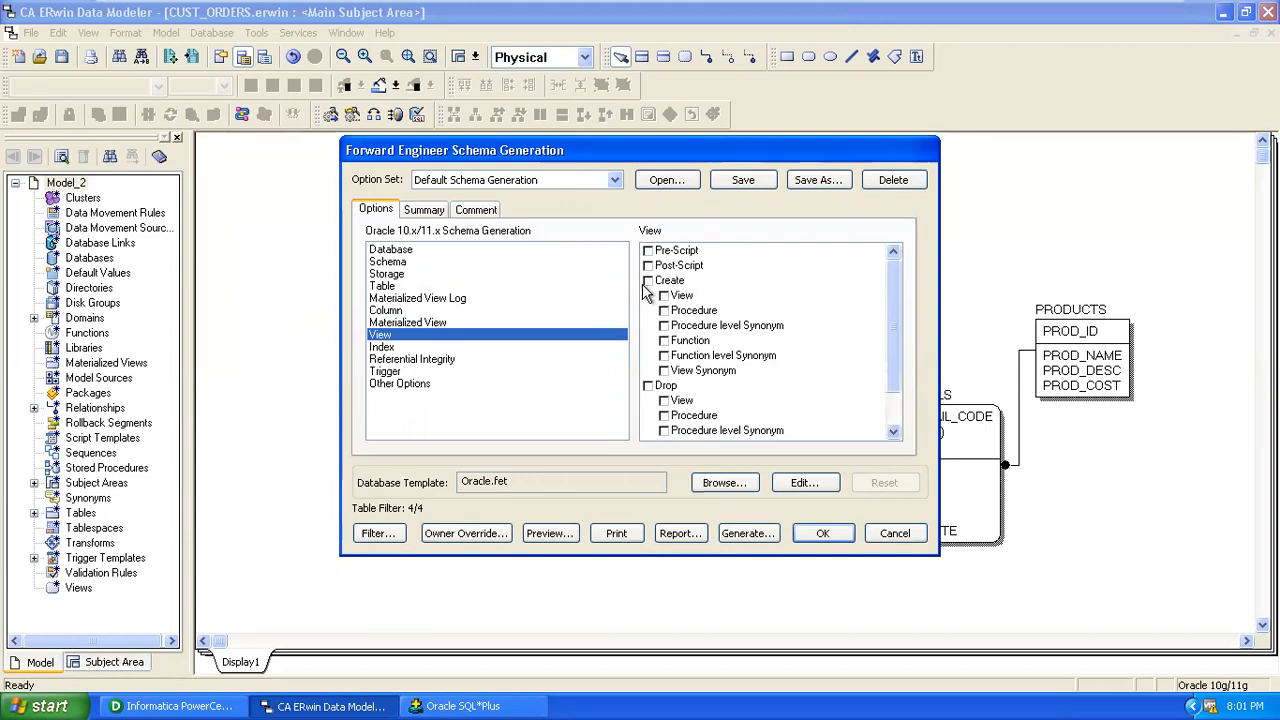
click(386, 347)
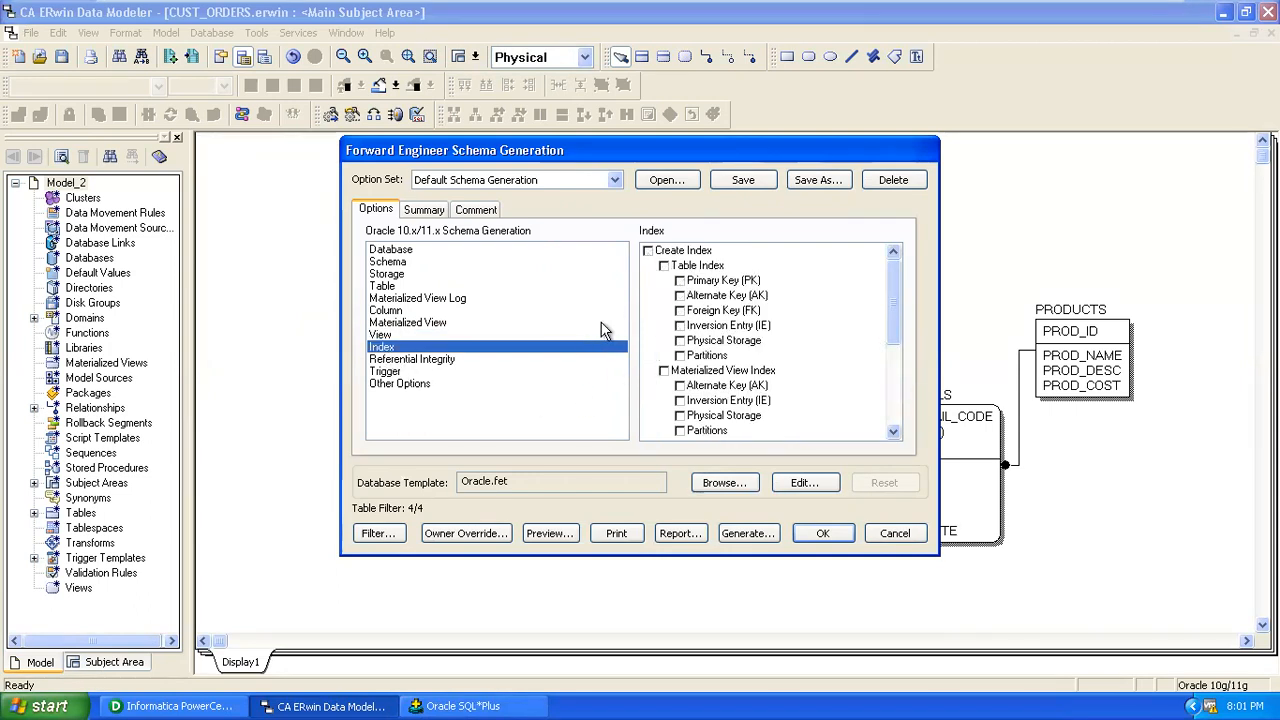
click(420, 360)
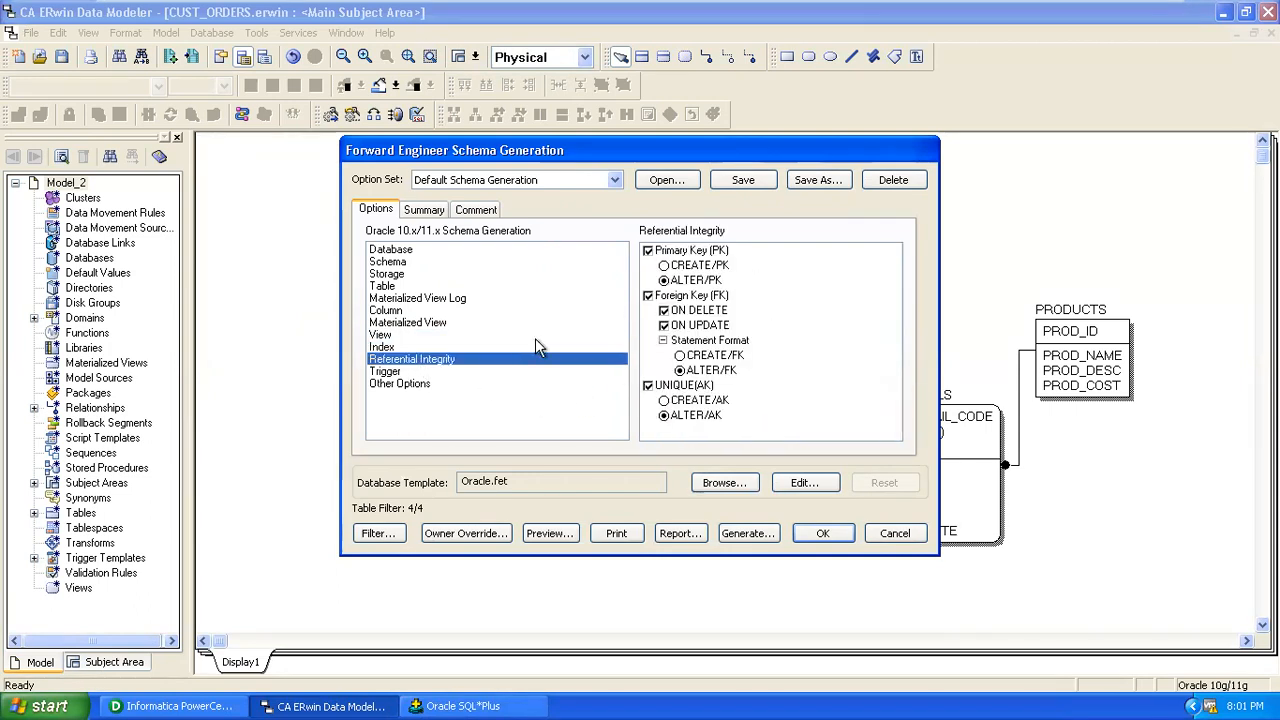
Turn off ERwin Generated and User Defined triggers and Constraint Name generation.
click(398, 371)
click(647, 251)
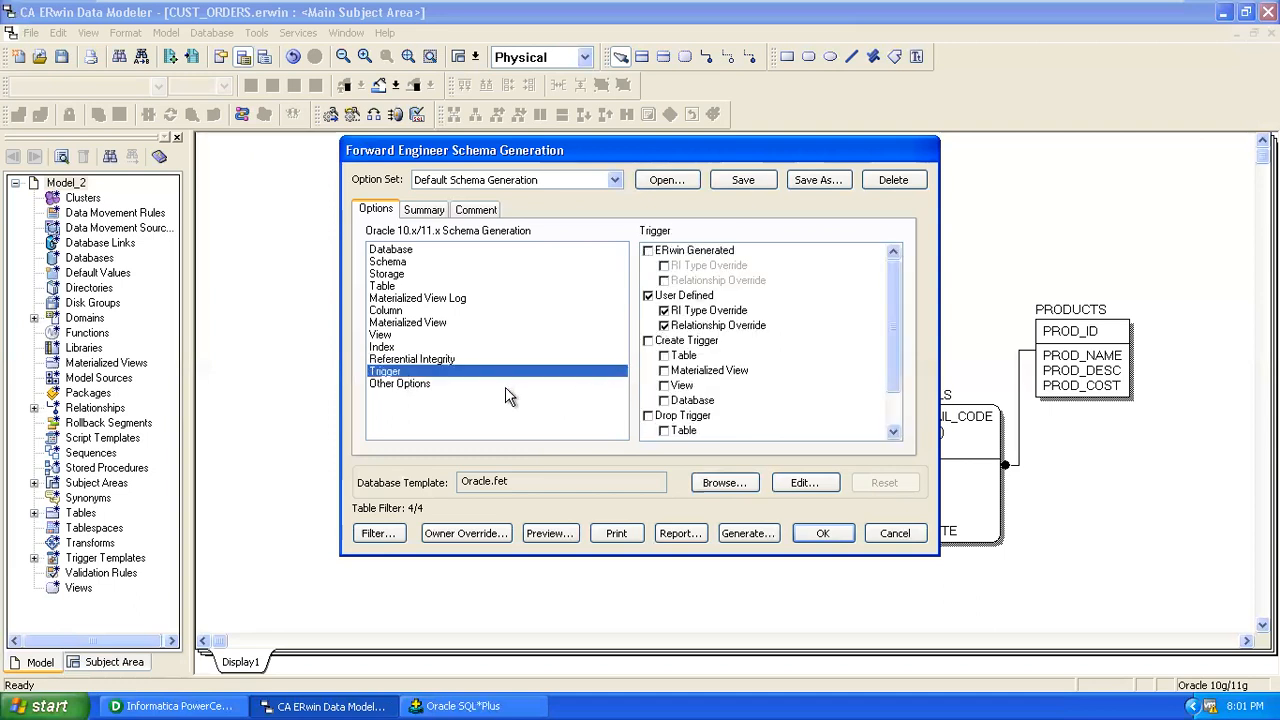
click(647, 296)
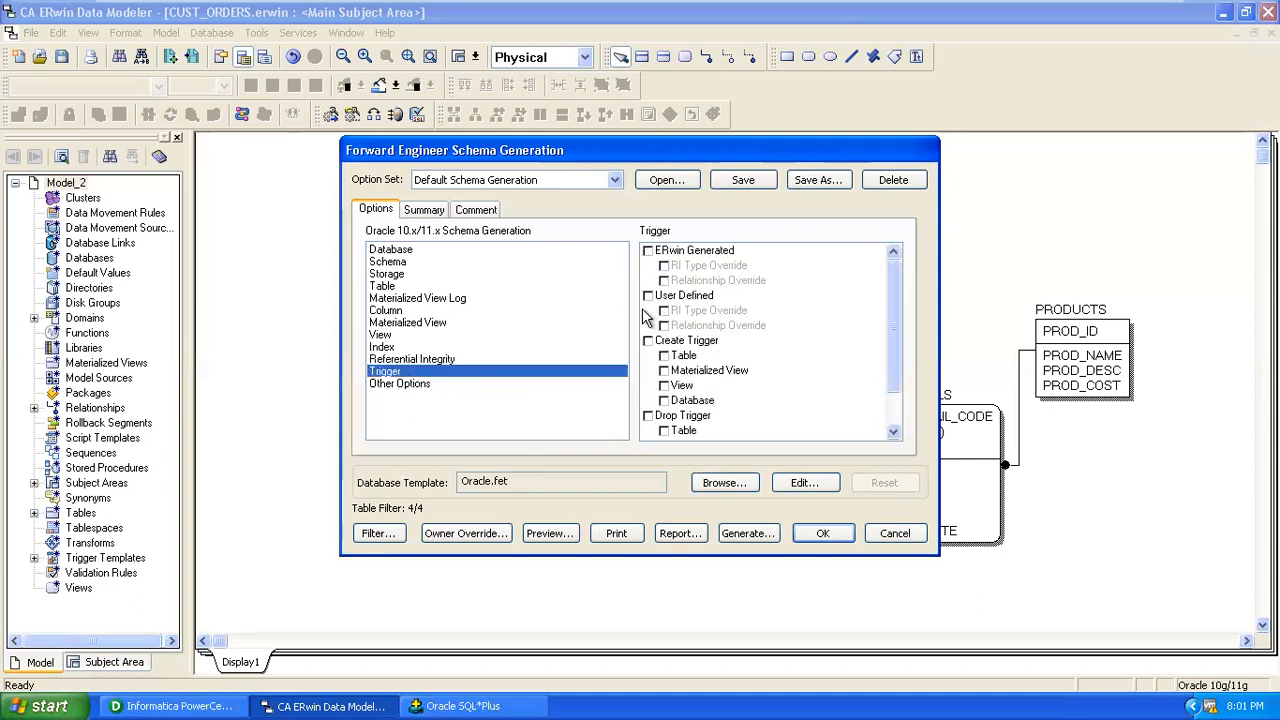
click(399, 384)
click(647, 251)
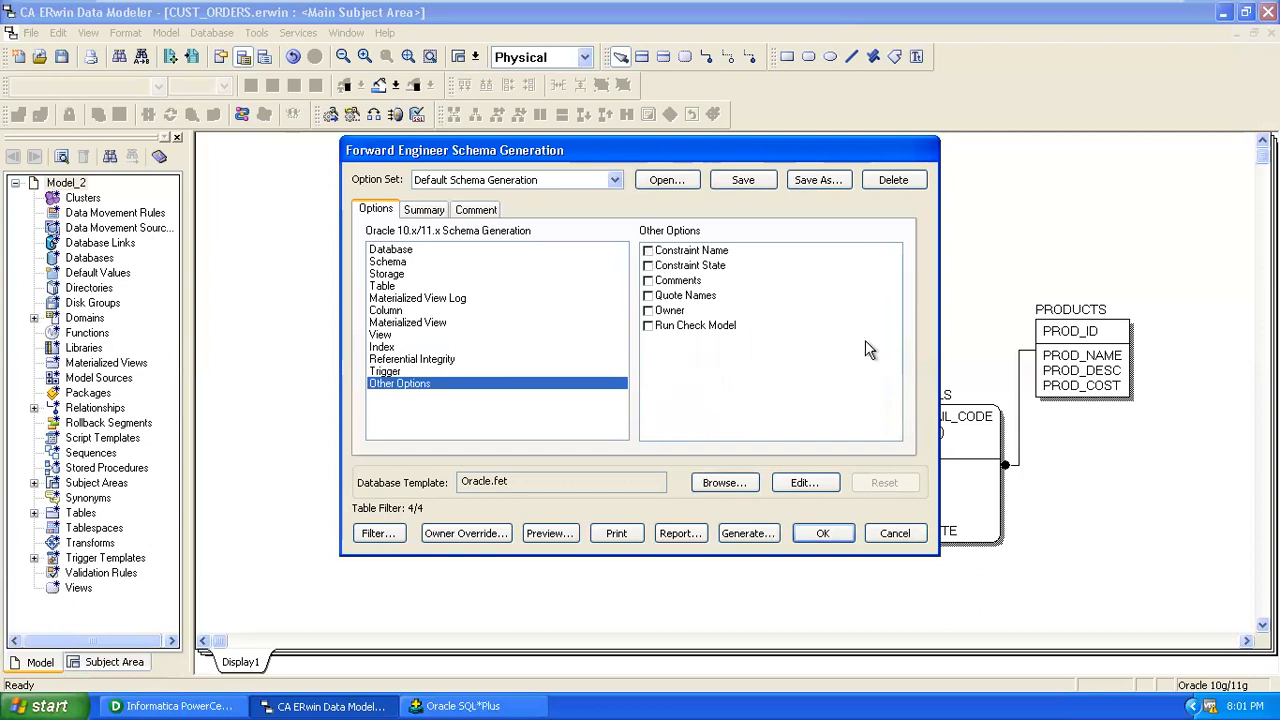
Preview the Oracle DDL, dismiss the failed-updates notice, and select the whole script.
click(534, 538)
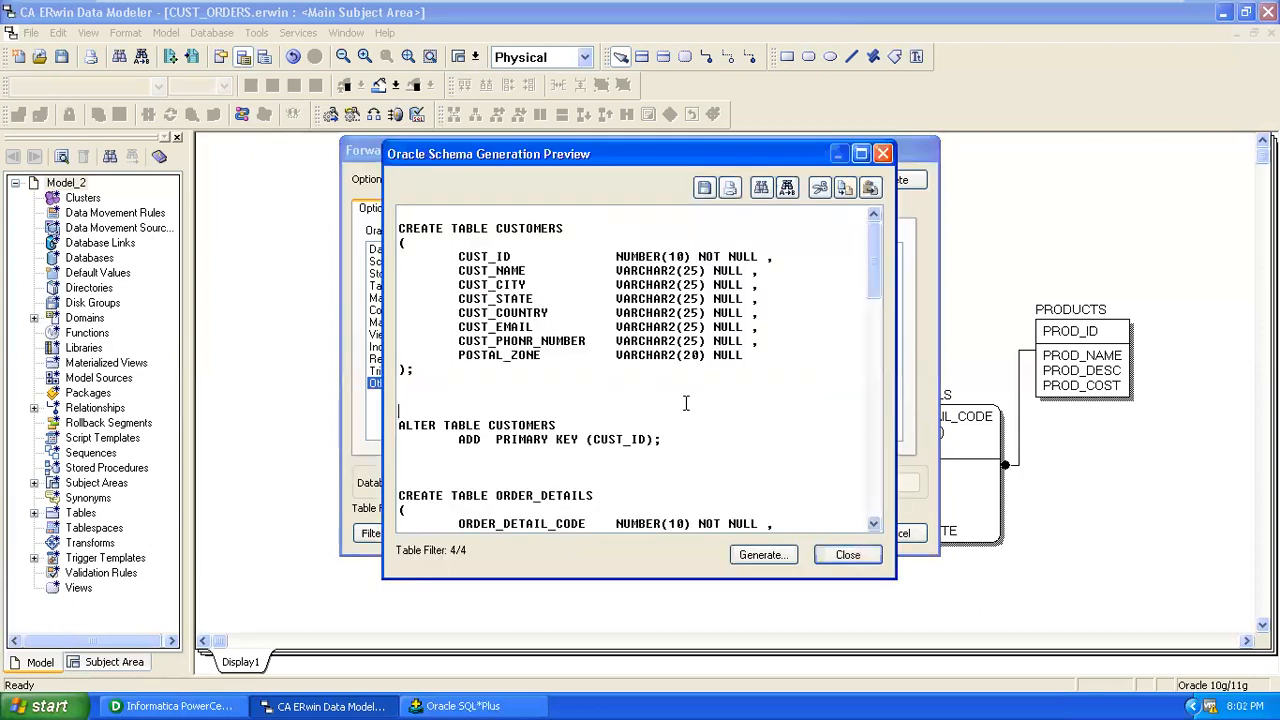
scroll(700, 430, down, 5)
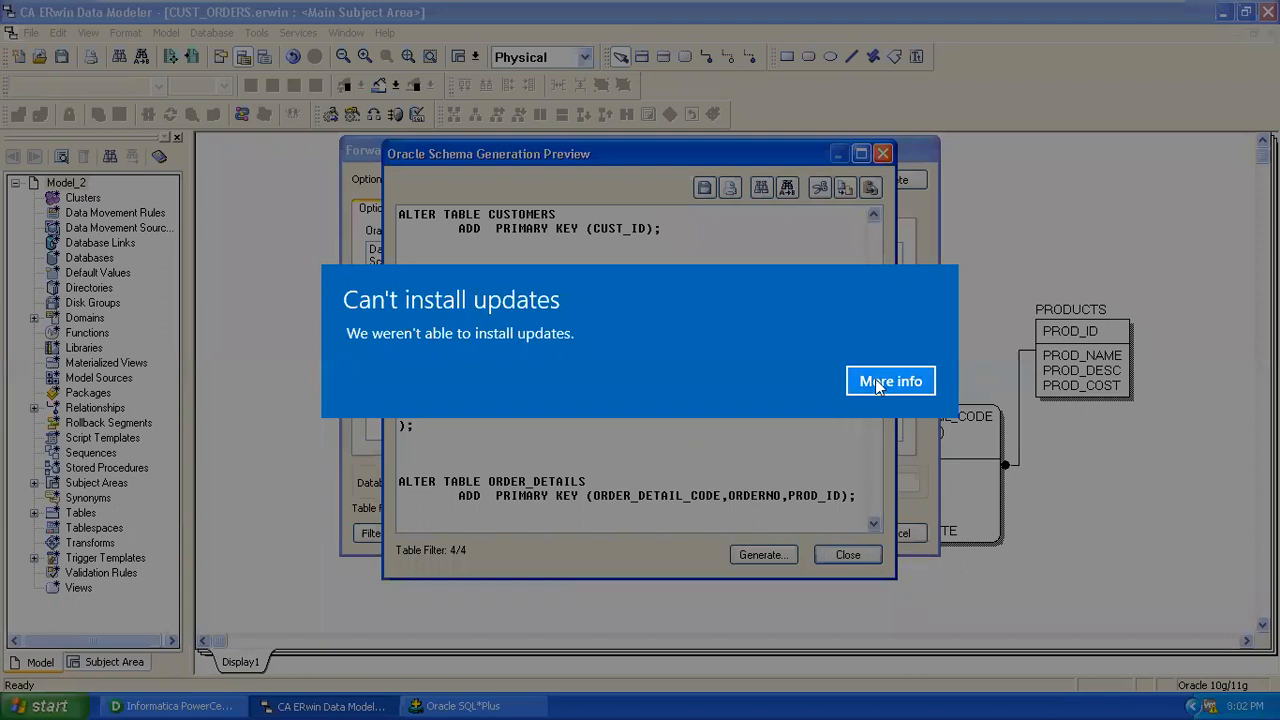
click(878, 387)
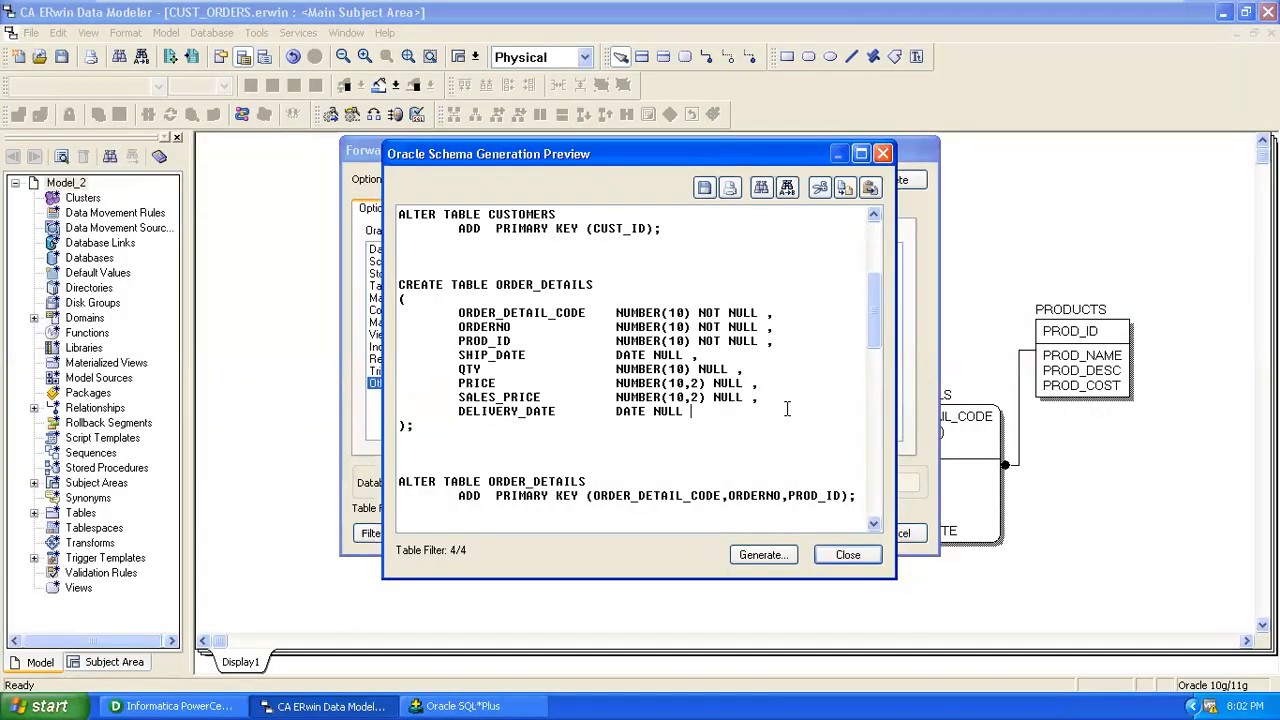
scroll(787, 408, down, 5)
scroll(787, 408, down, 4)
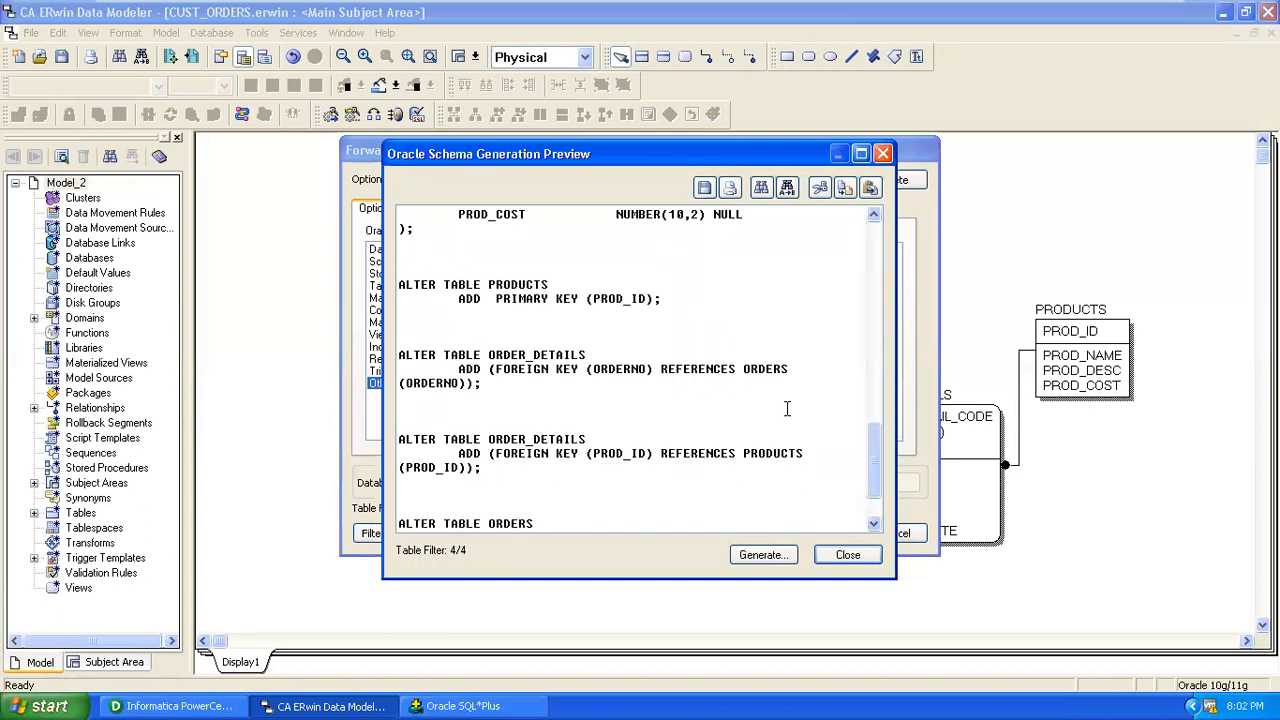
scroll(787, 408, down, 2)
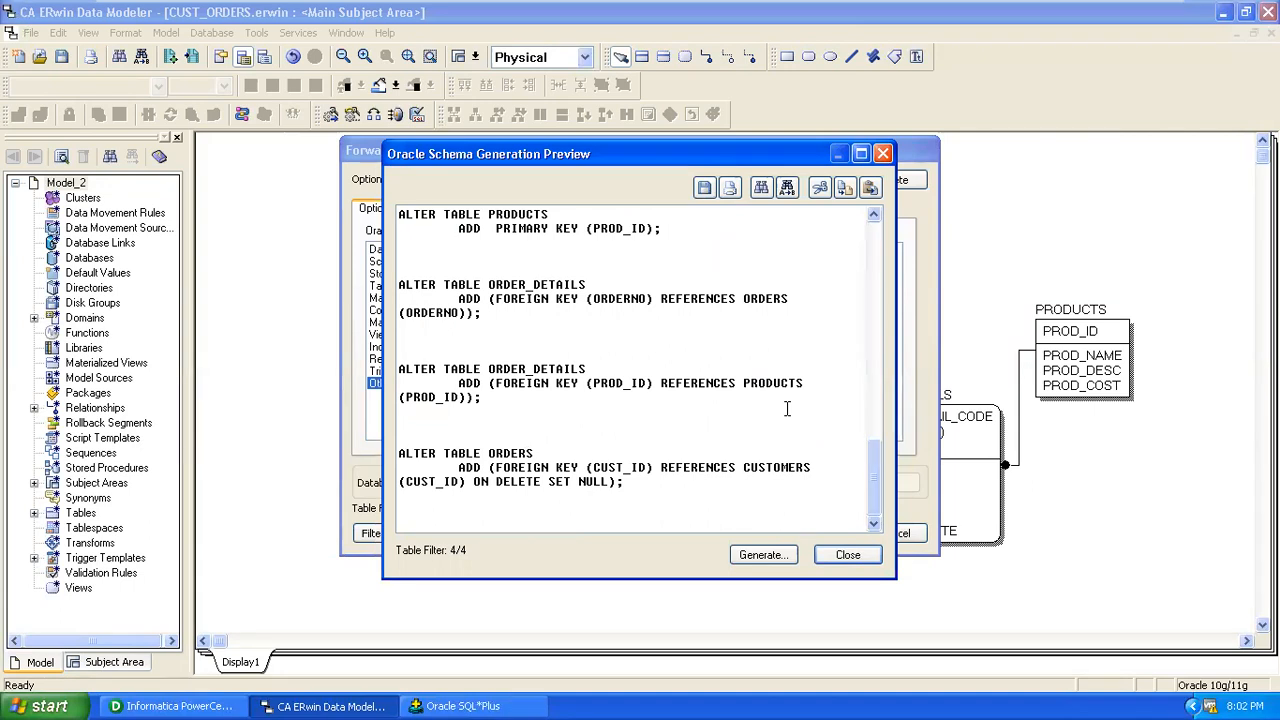
key(ctrl+a)
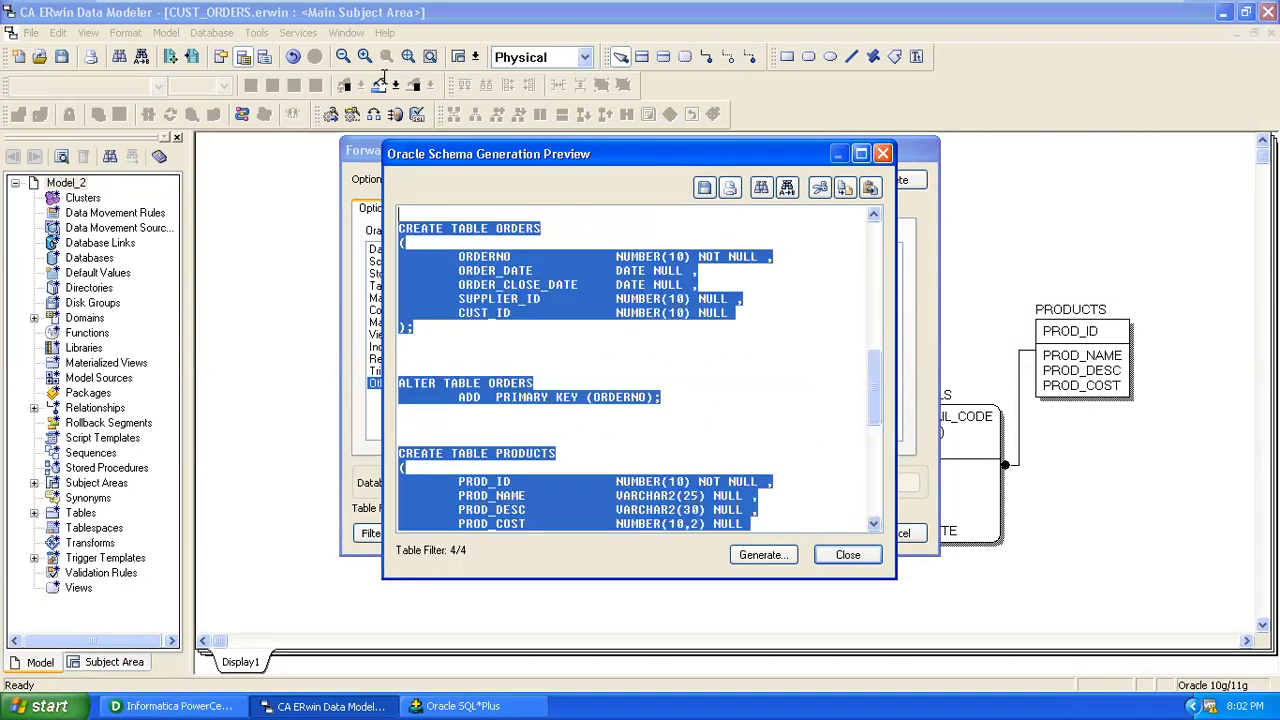
scroll(736, 368, up, 1)
scroll(736, 368, up, 6)
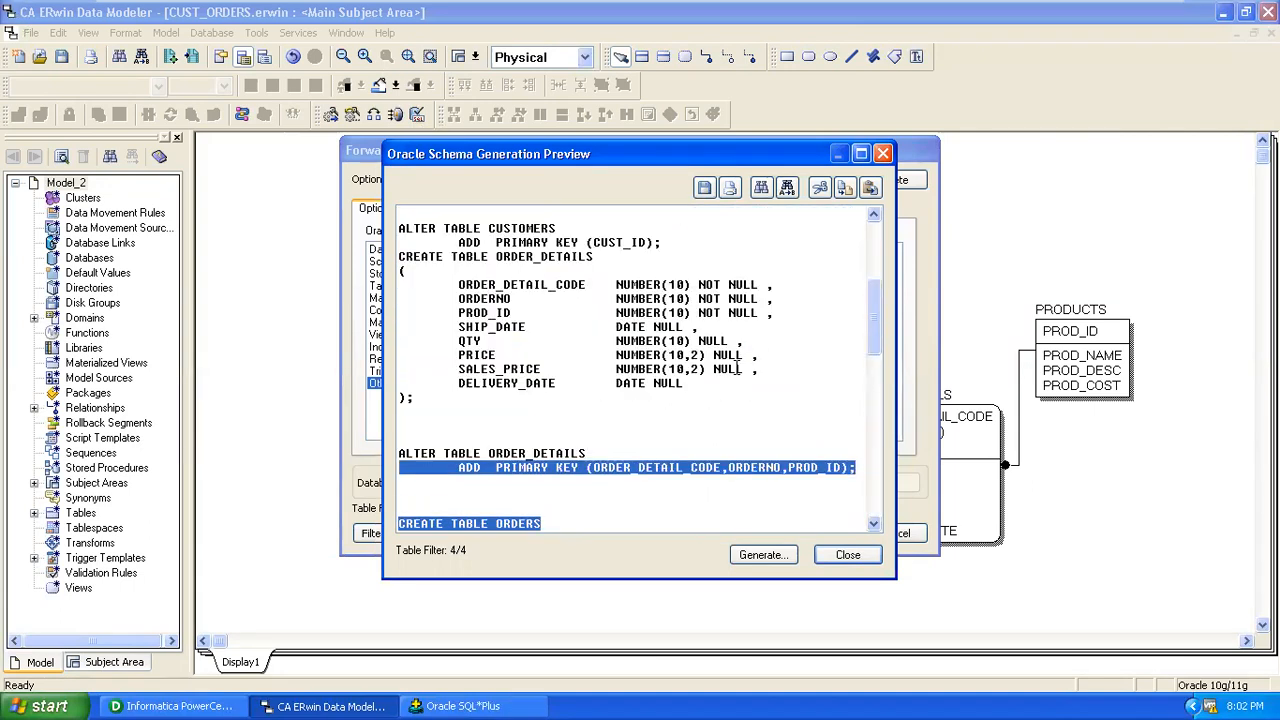
scroll(736, 368, up, 5)
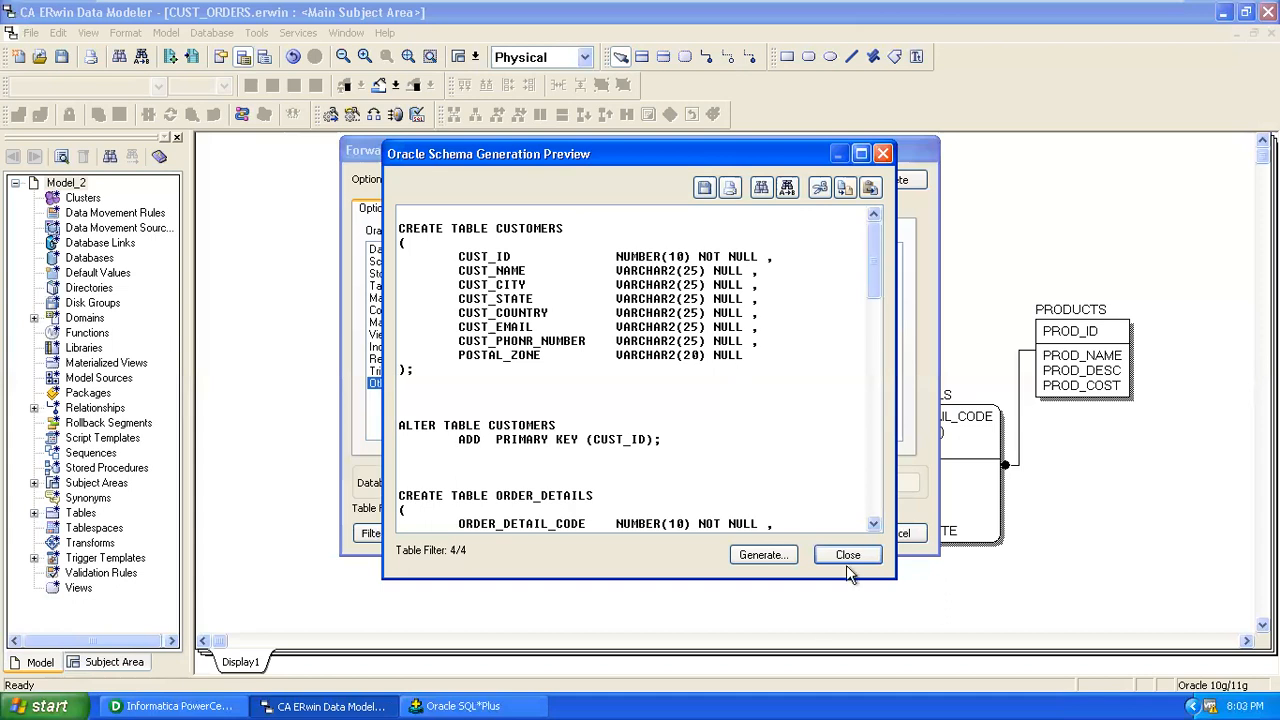
Close the preview and start database generation, keeping Oracle 10g/11g as the target.
click(765, 557)
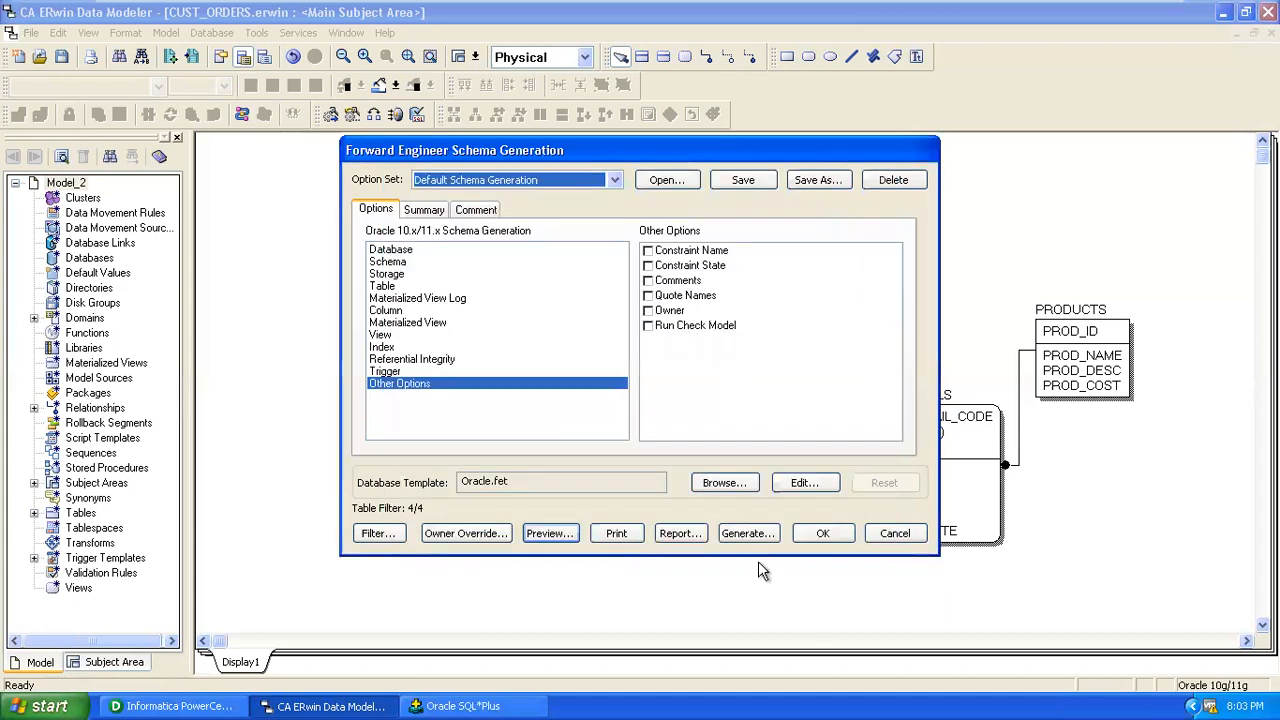
click(742, 534)
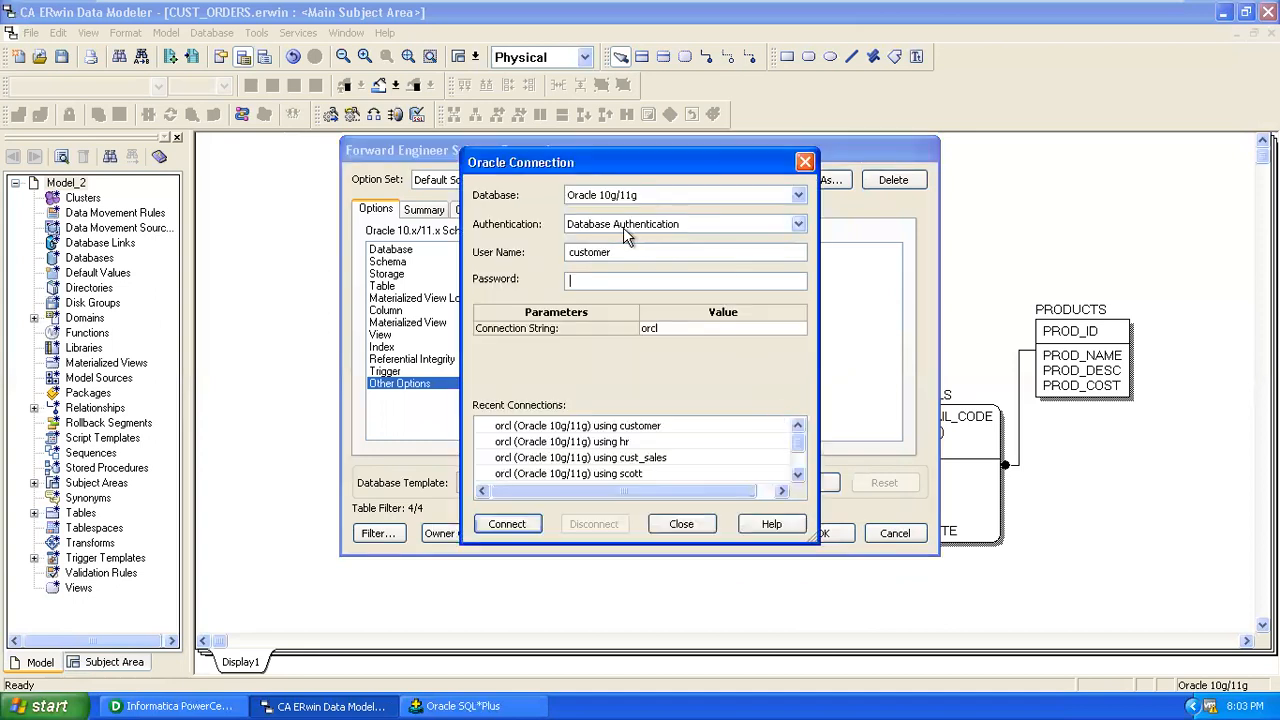
click(623, 227)
click(634, 201)
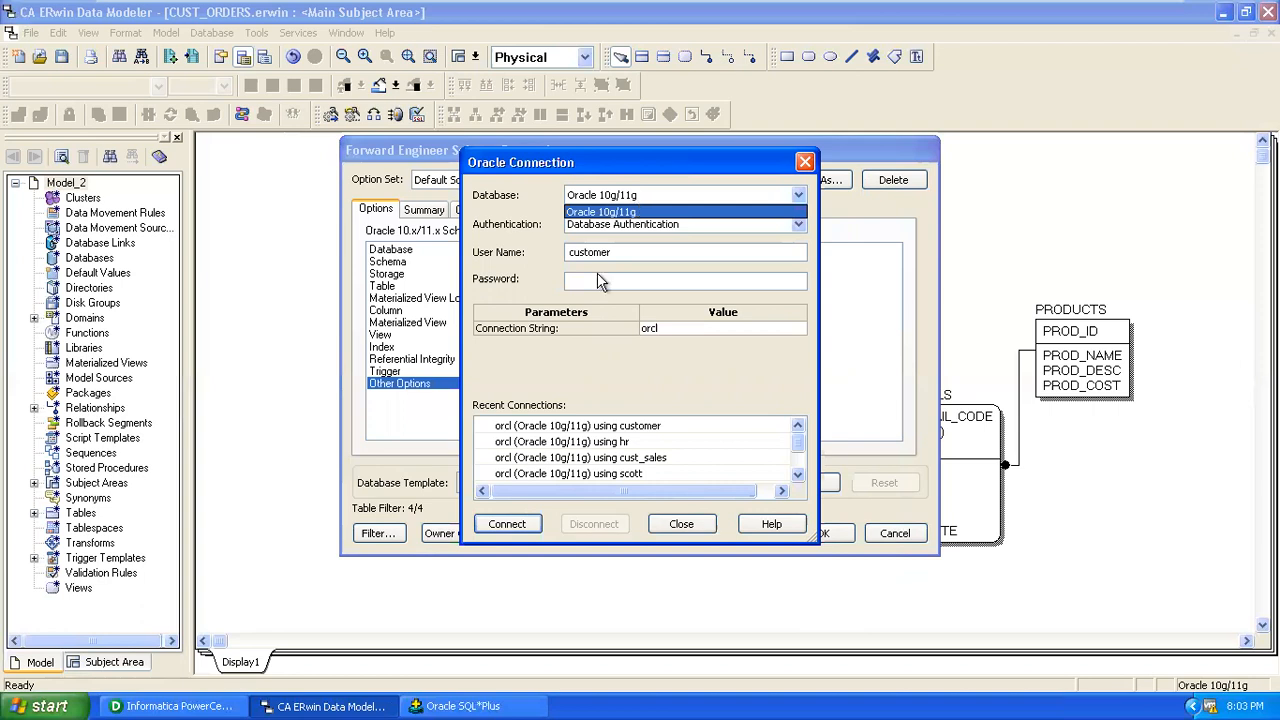
click(621, 254)
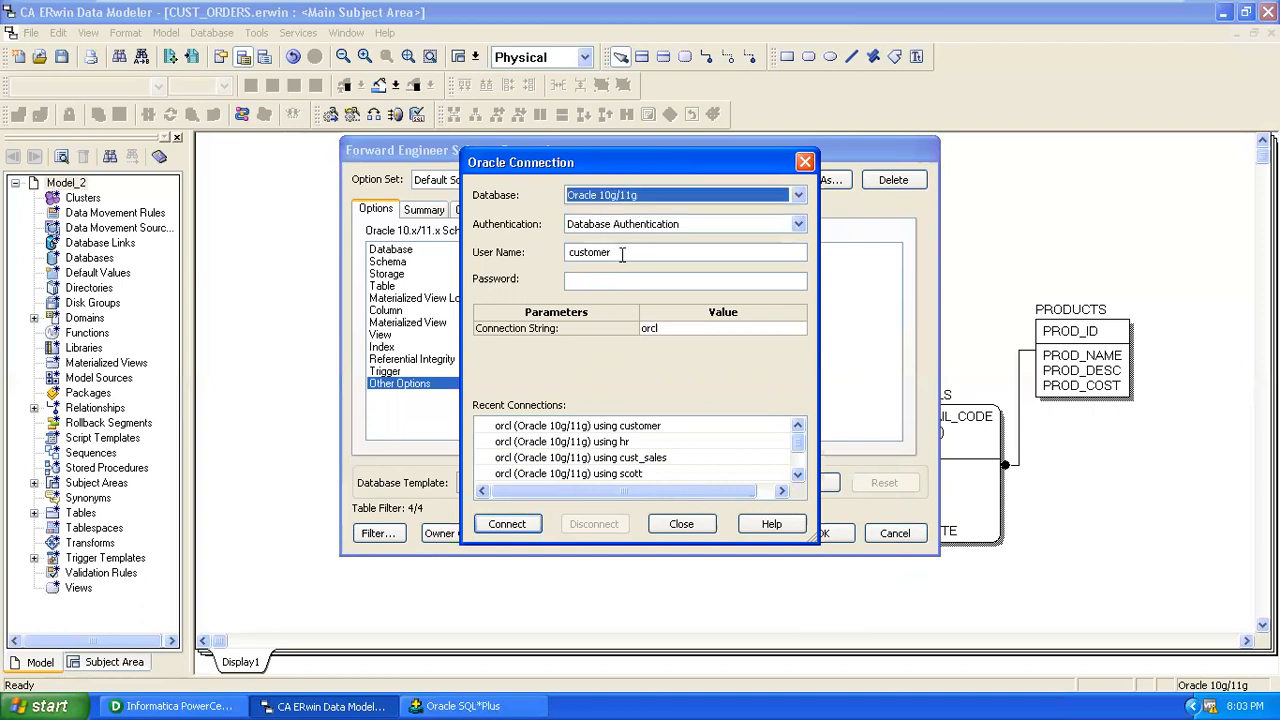
Enter the schema's user name and password, keep connection string orcl, and connect.
drag(622, 254, 474, 260)
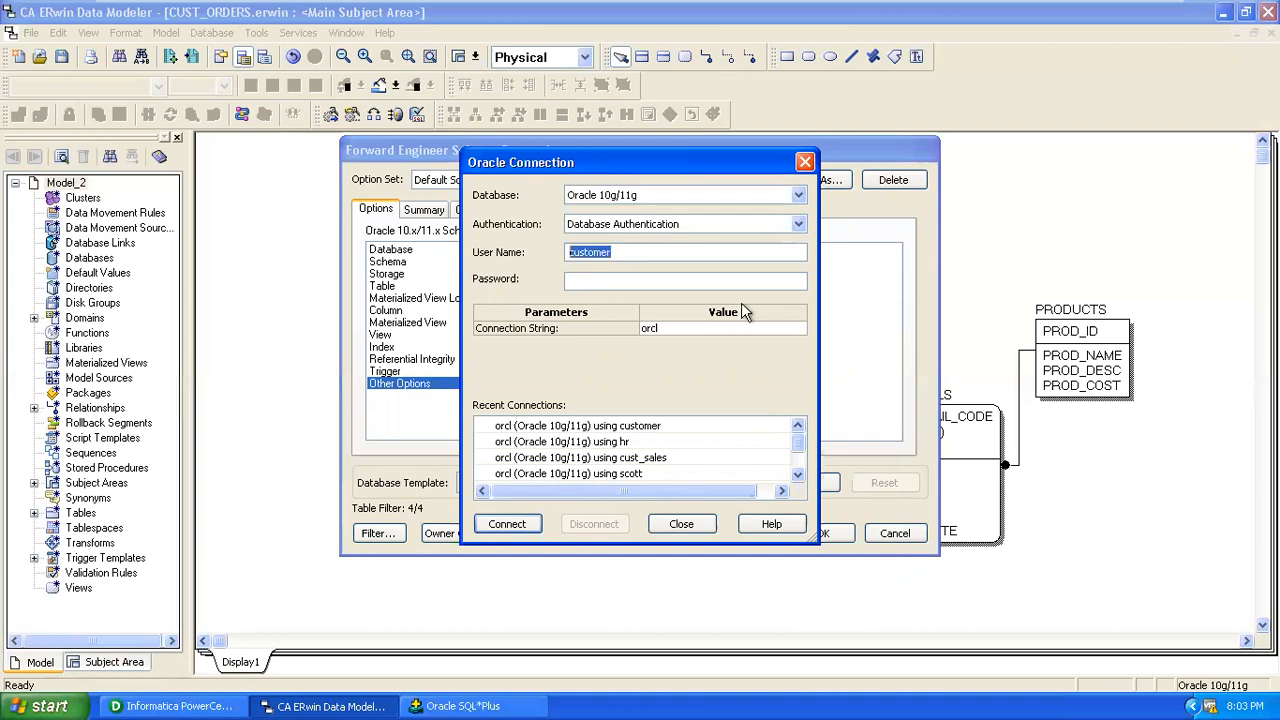
text(or)
text(dr)
text(r)
text(s)
key(Tab)
text(ord)
key(BackSpace)
key(BackSpace)
key(BackSpace)
text(orders)
click(693, 332)
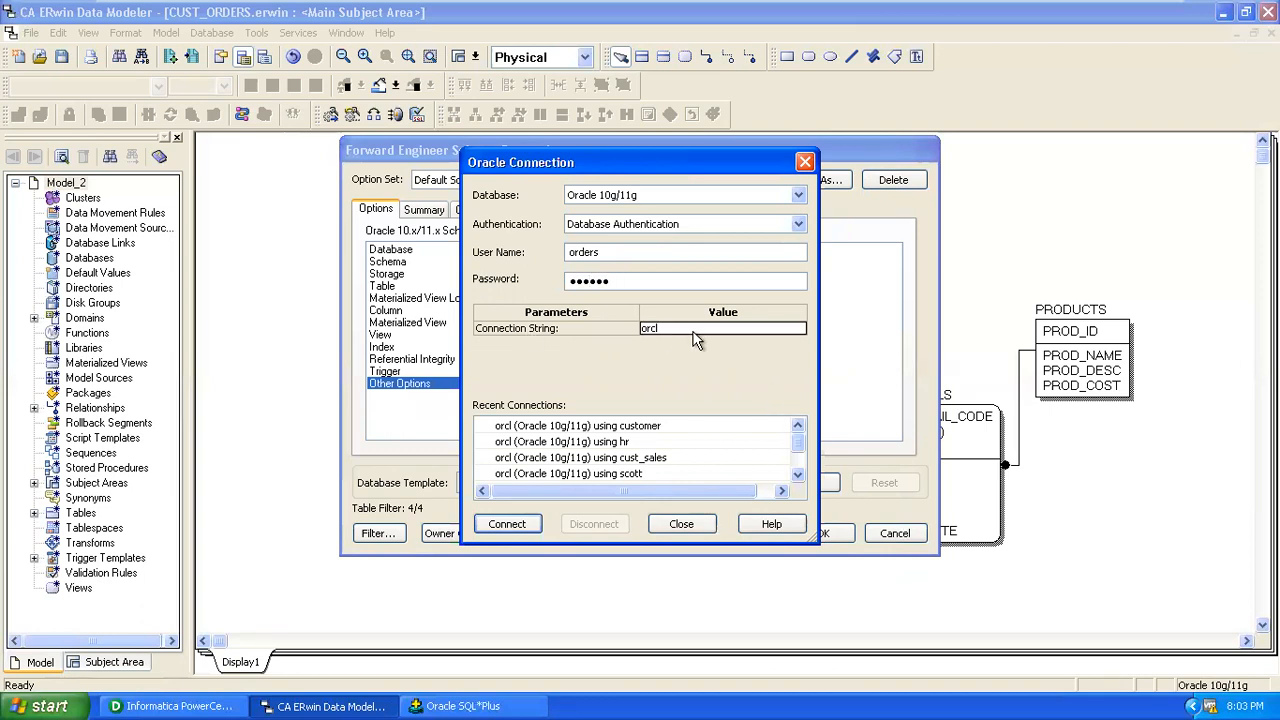
click(527, 516)
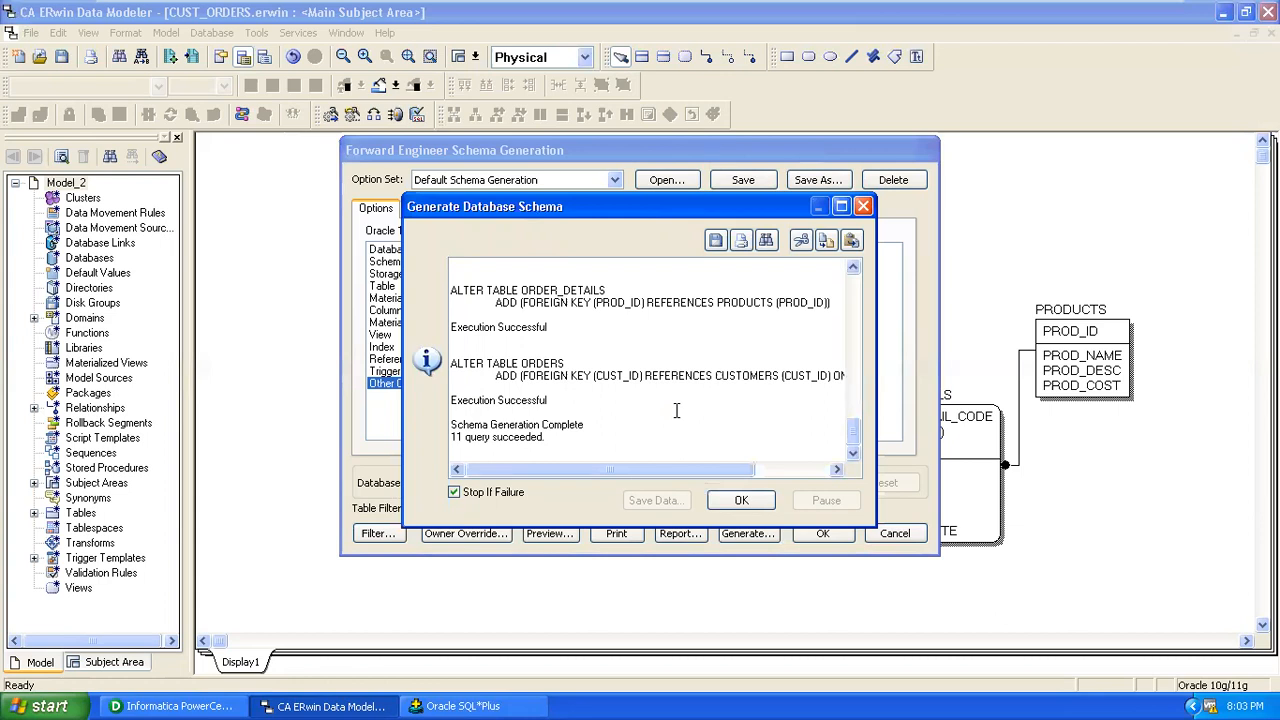
Review the log of 11 succeeded queries, then close the generation dialogs and option-set message.
scroll(676, 410, up, 3)
scroll(676, 410, up, 4)
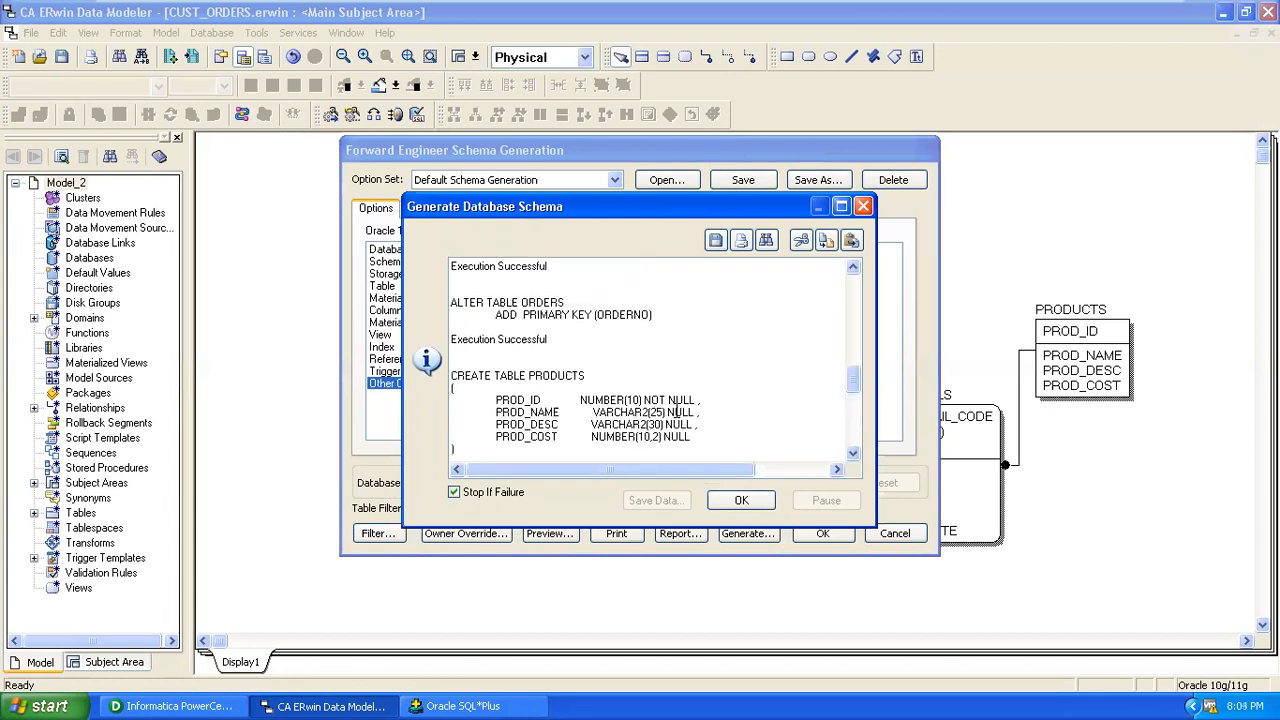
scroll(676, 410, up, 3)
scroll(676, 410, up, 3)
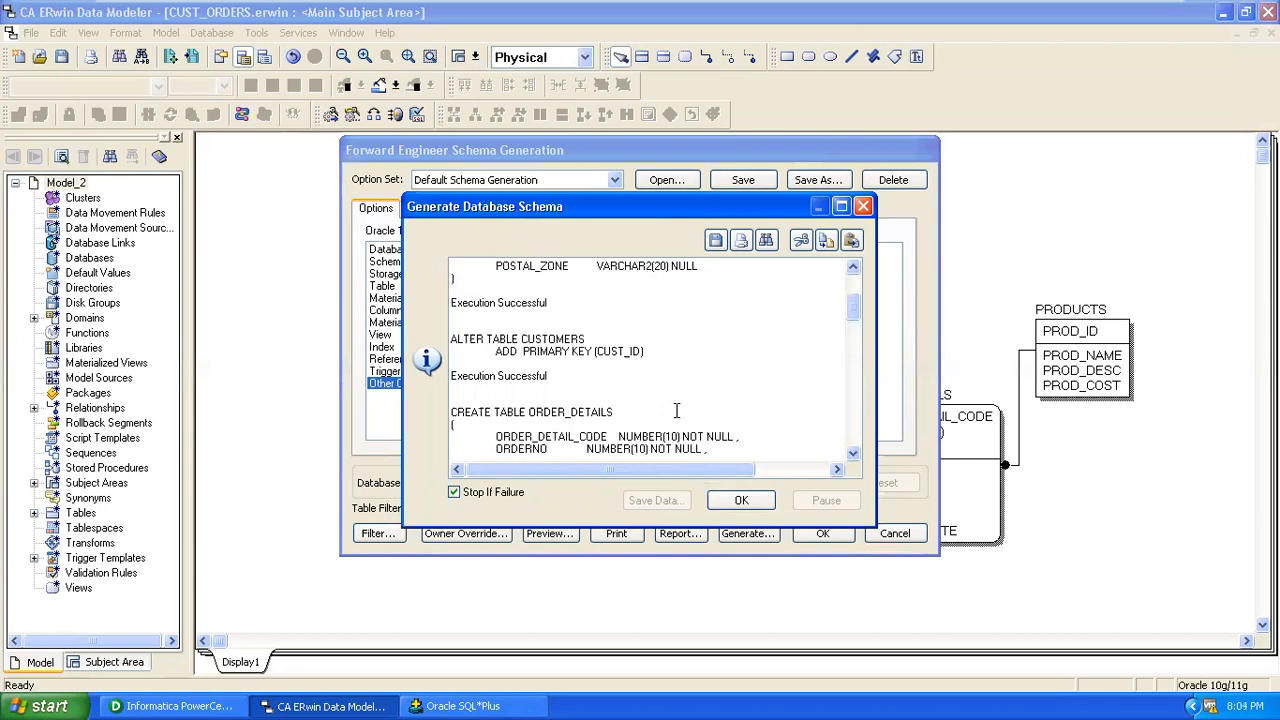
scroll(676, 410, up, 3)
scroll(676, 410, down, 10)
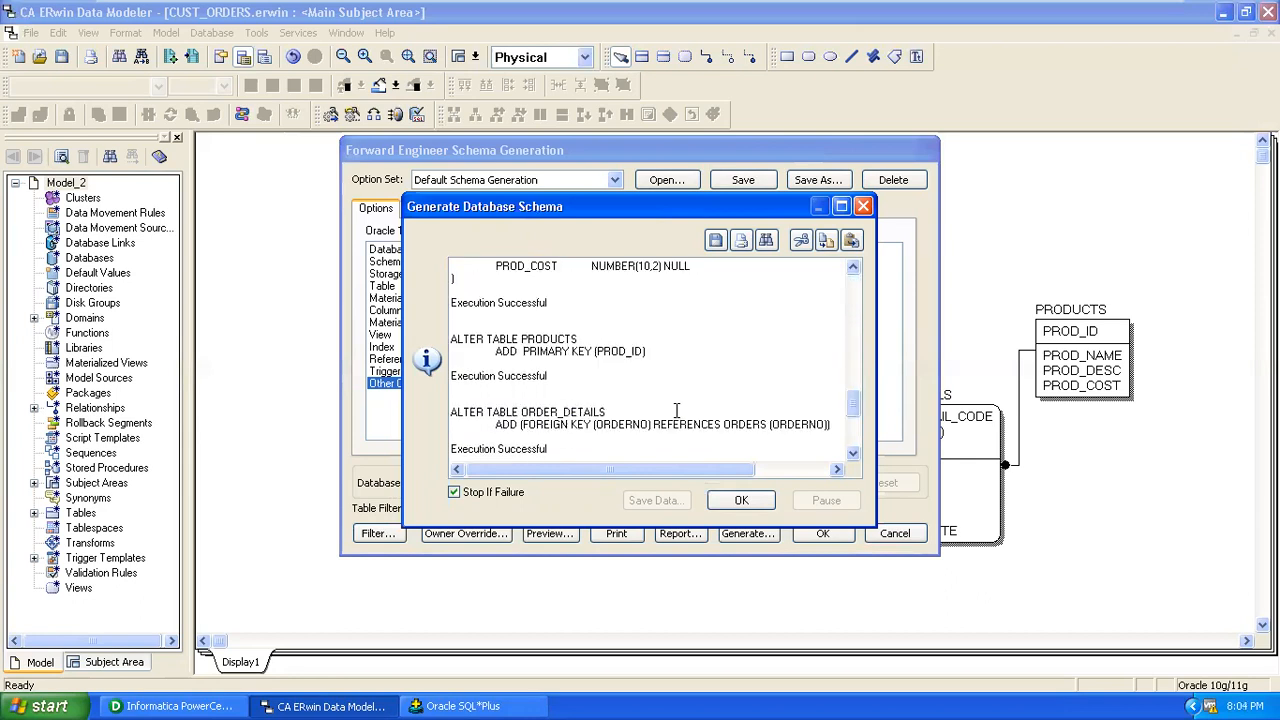
scroll(704, 464, down, 3)
click(737, 500)
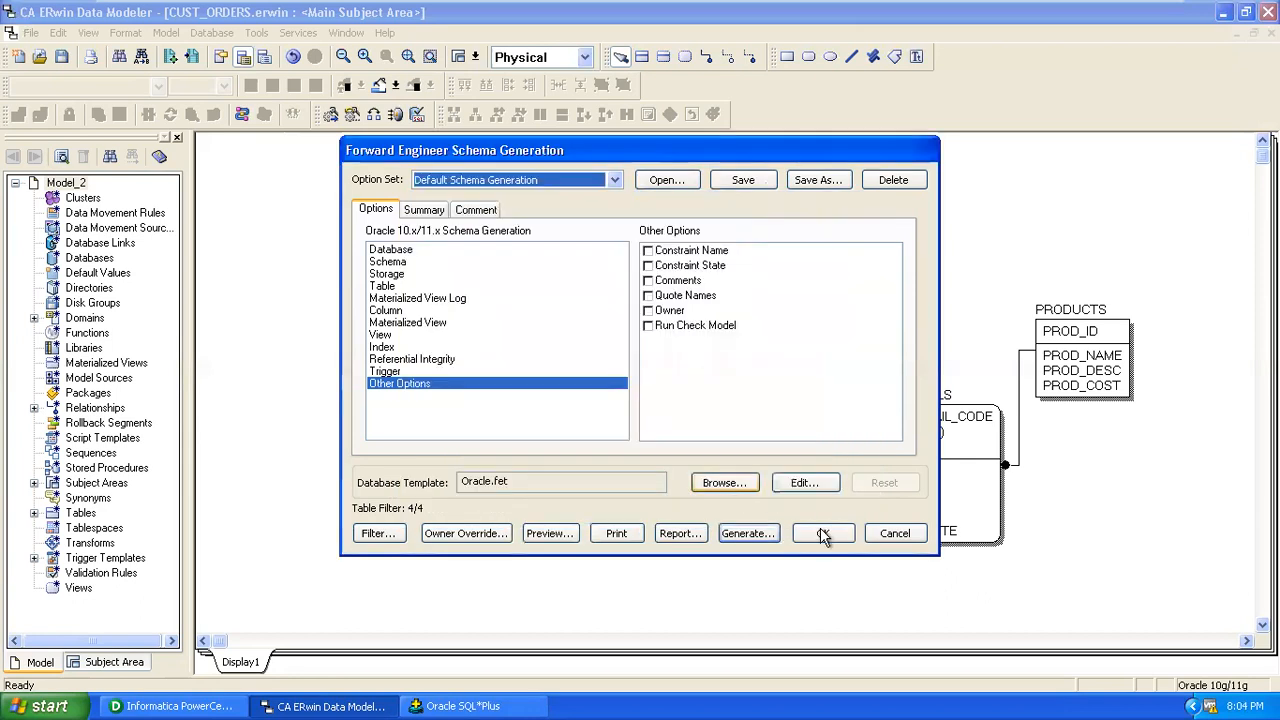
click(822, 533)
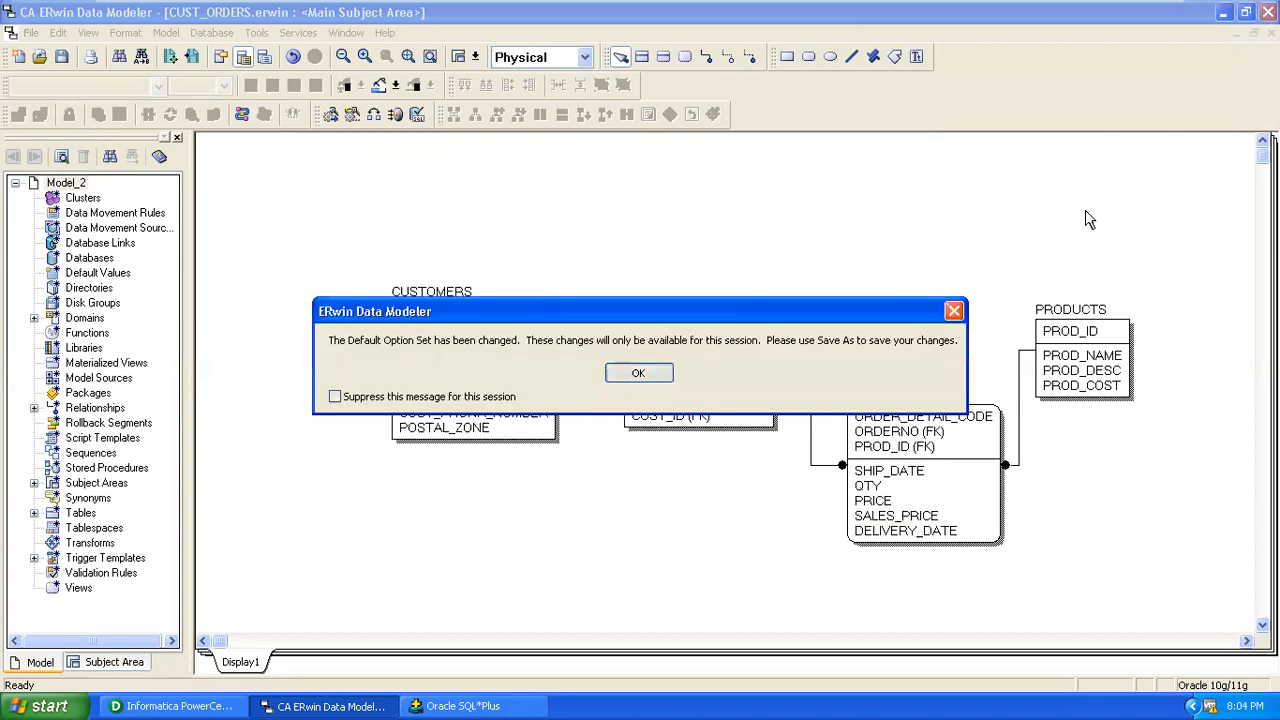
key(Return)
Run 'select * from tab;' in SQL*Plus to list the tables, then leave full-screen view.
click(485, 706)
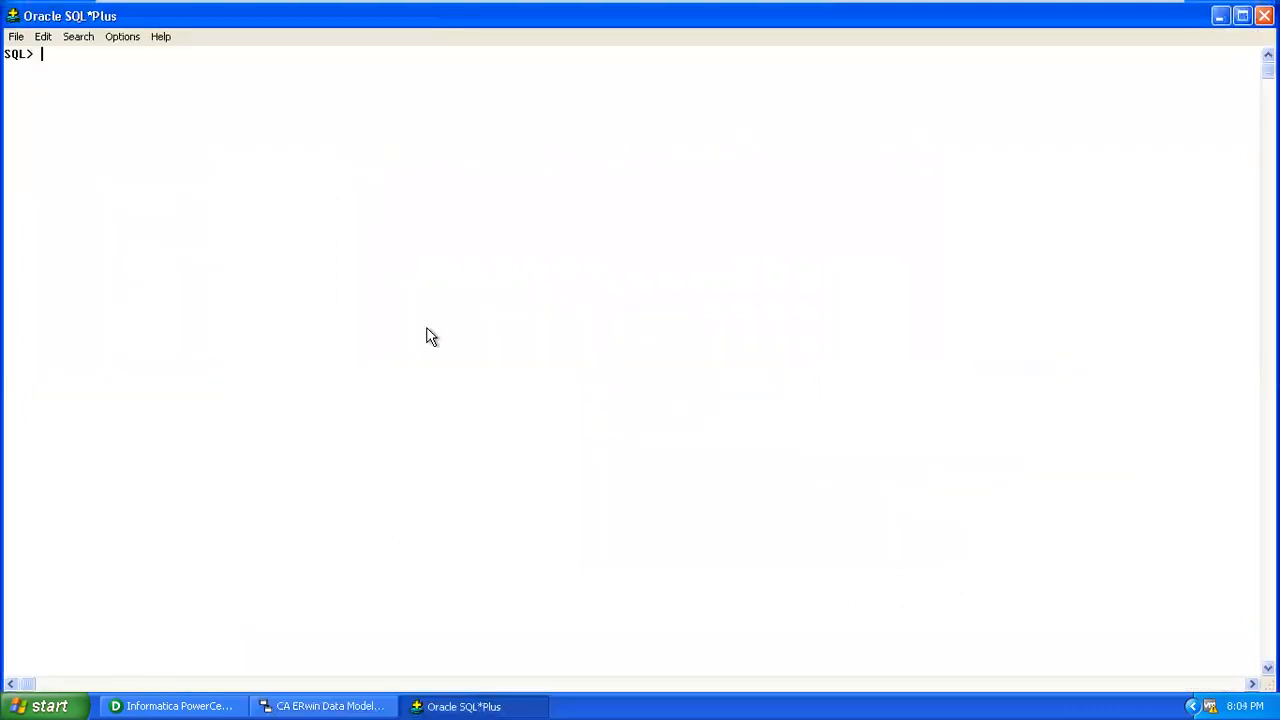
text(select * from ta)
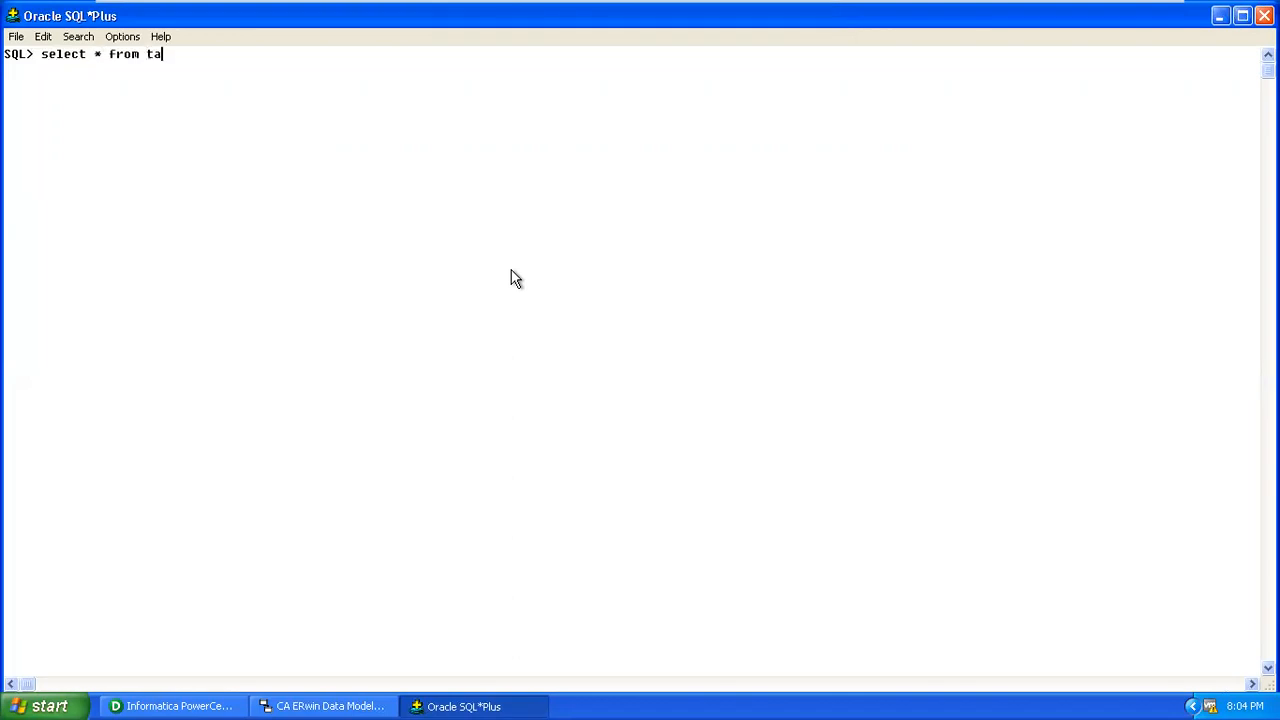
text(b;)
key(Return)
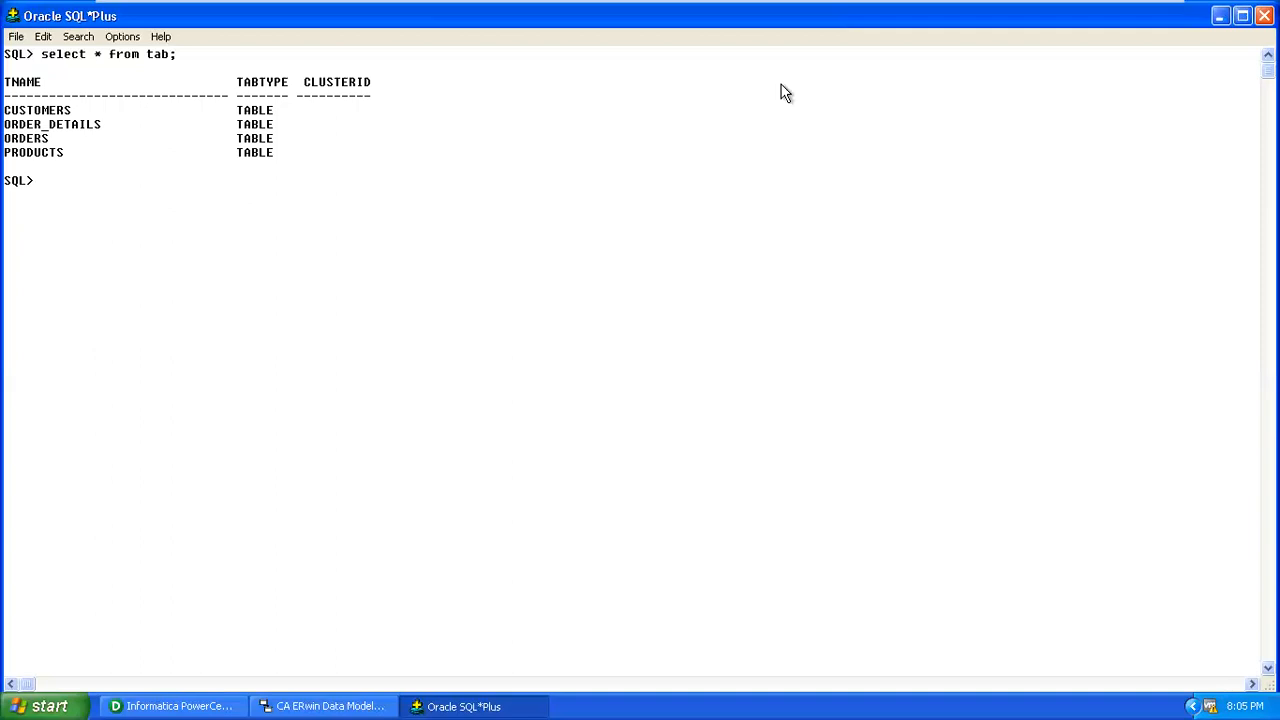
key(ctrl+alt+Return)
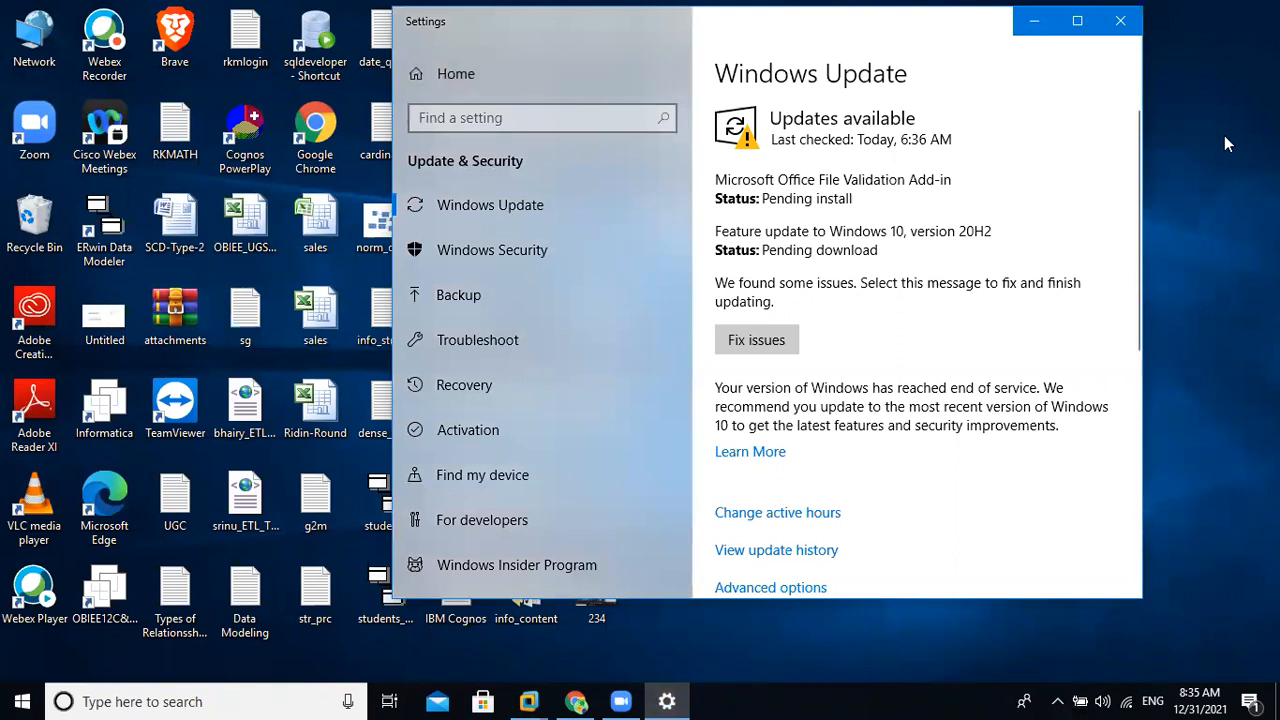
Close the Windows Update Settings window to return to SQL*Plus.
click(1120, 21)
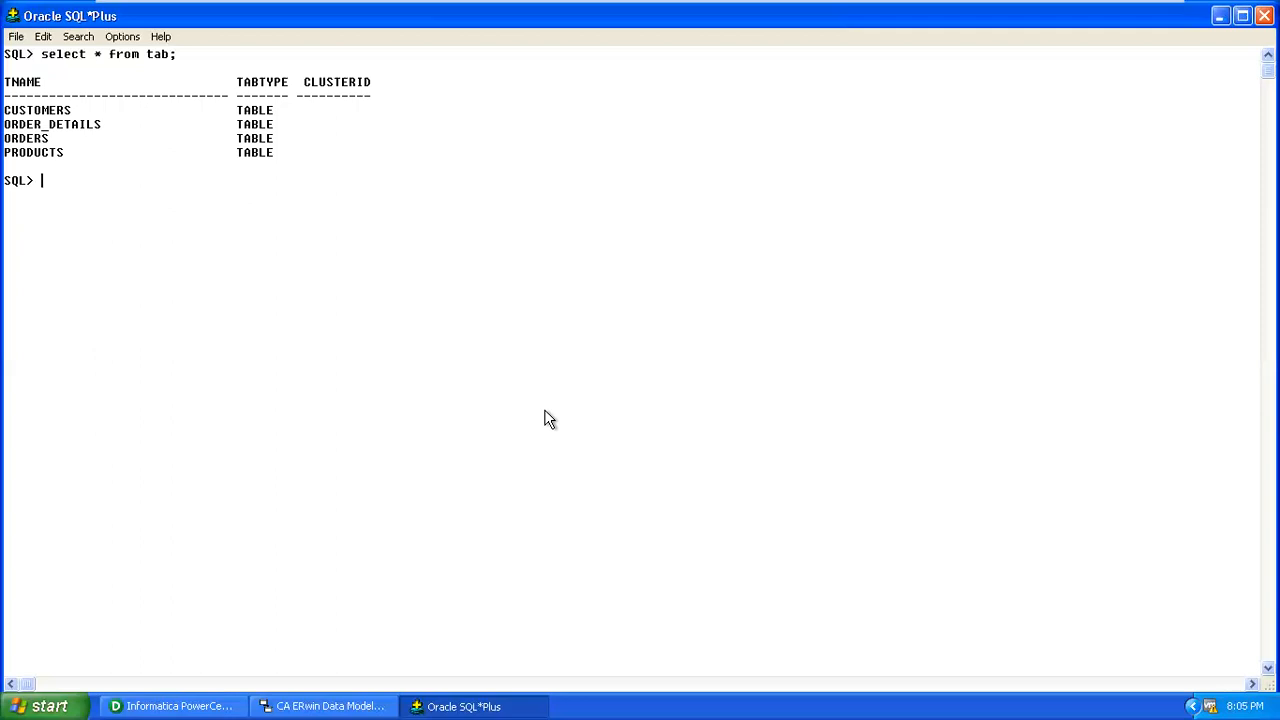
Switch from SQL*Plus back to the CUST_ORDERS diagram in ERwin via the taskbar.
click(379, 703)
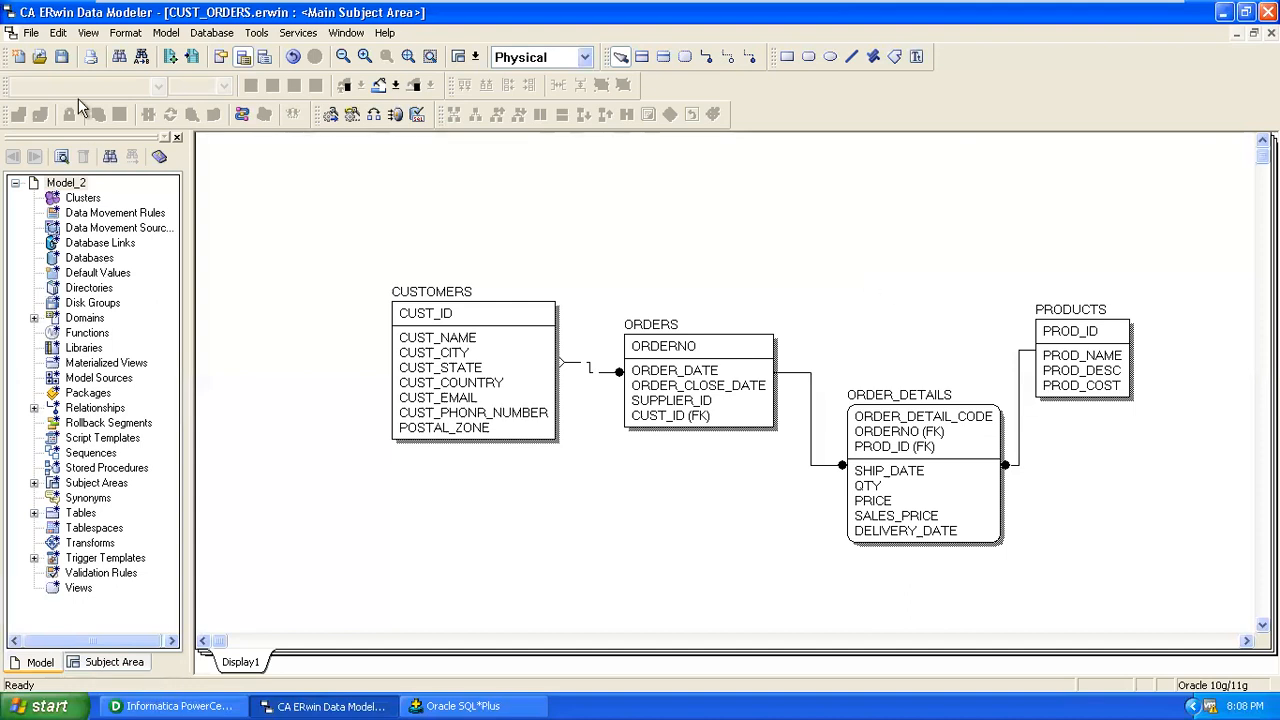
Create a new physical model, Model_1, targeting Oracle 10.x/11.x.
click(32, 33)
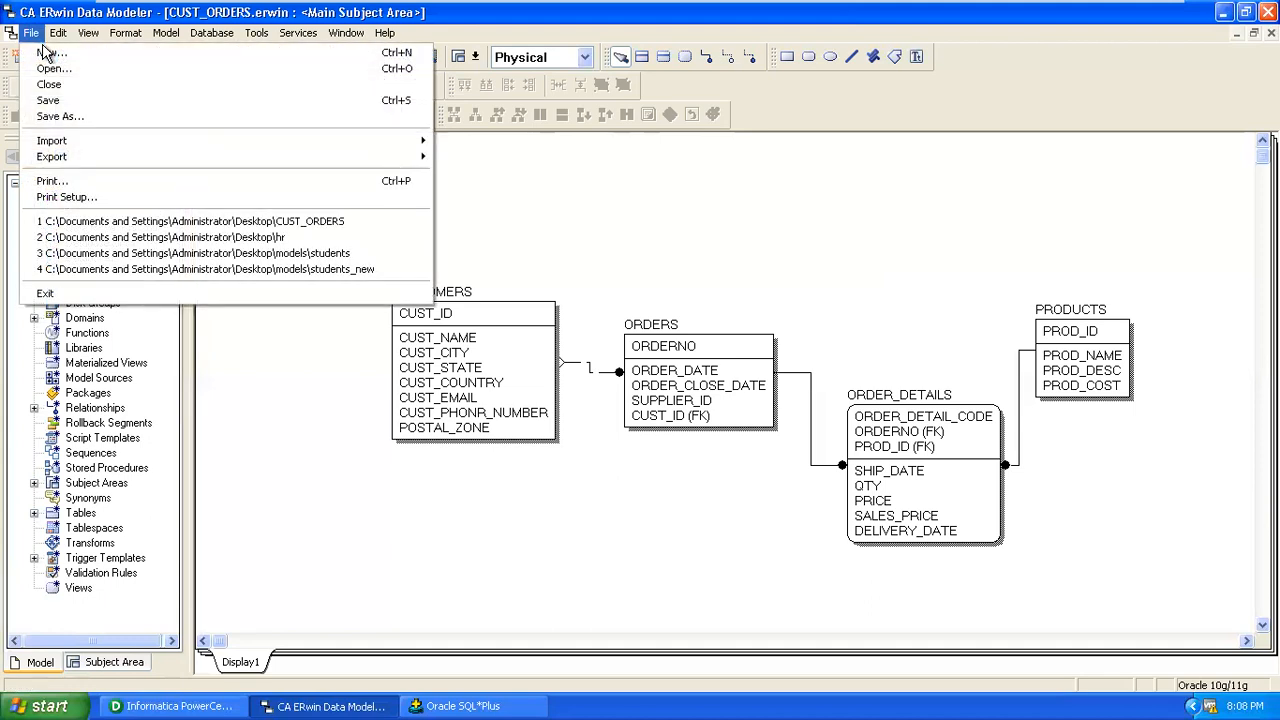
click(45, 52)
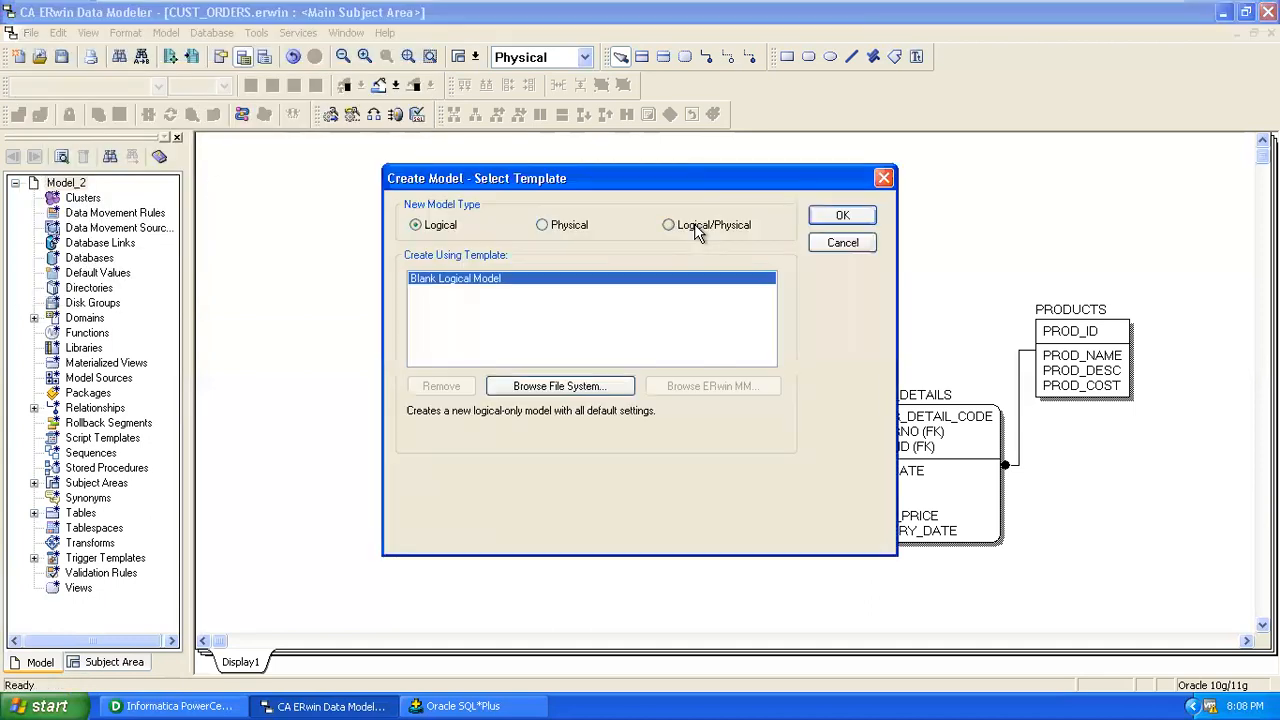
click(542, 225)
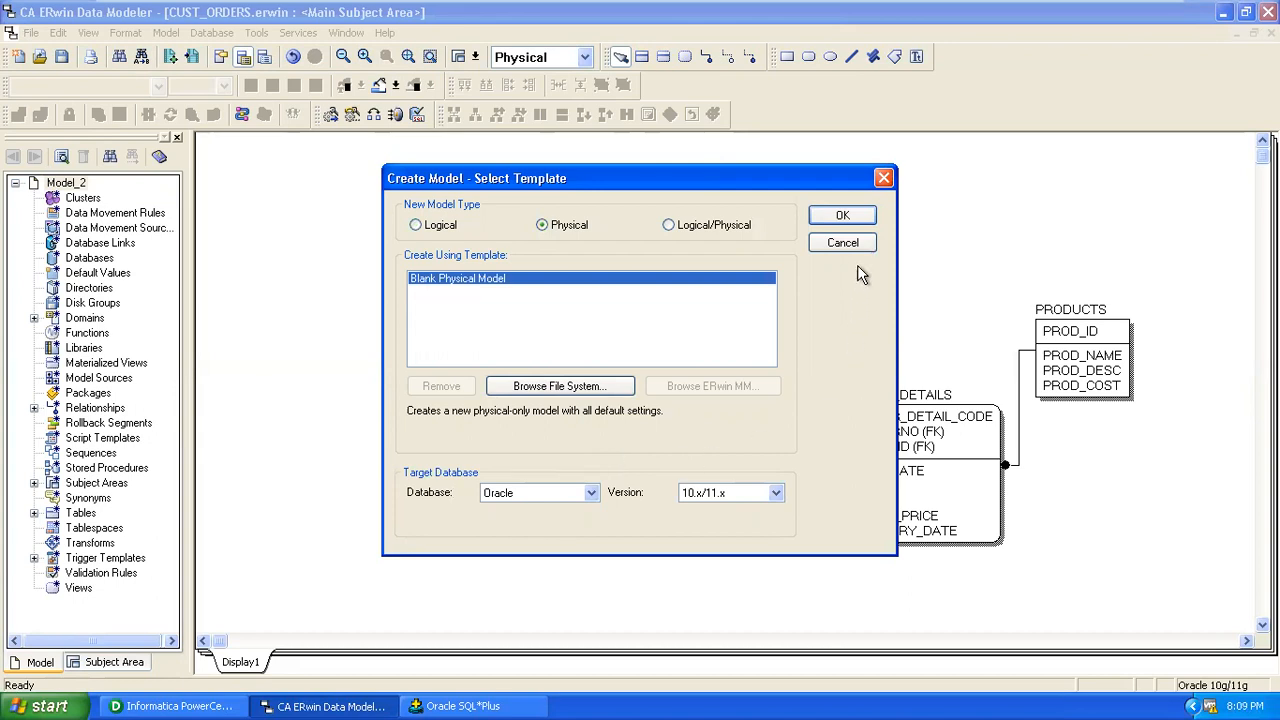
click(843, 217)
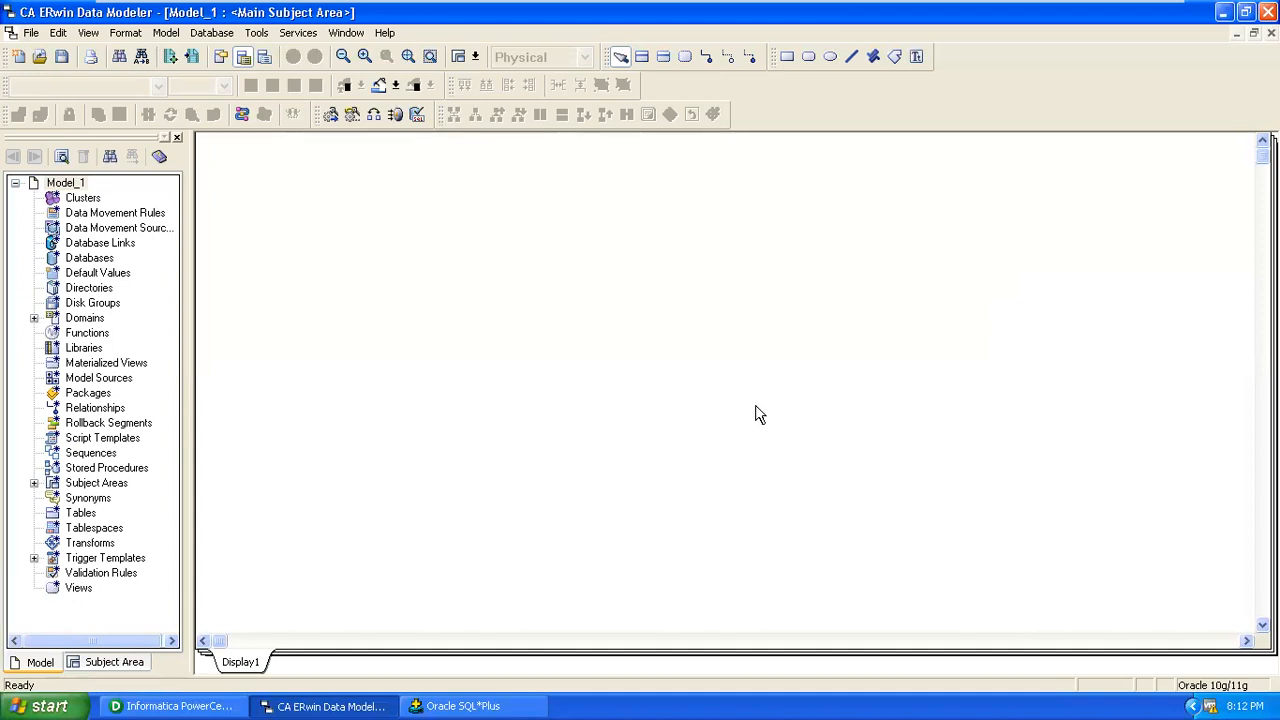
Show the Tools menu with its Complete Compare submenu.
click(256, 34)
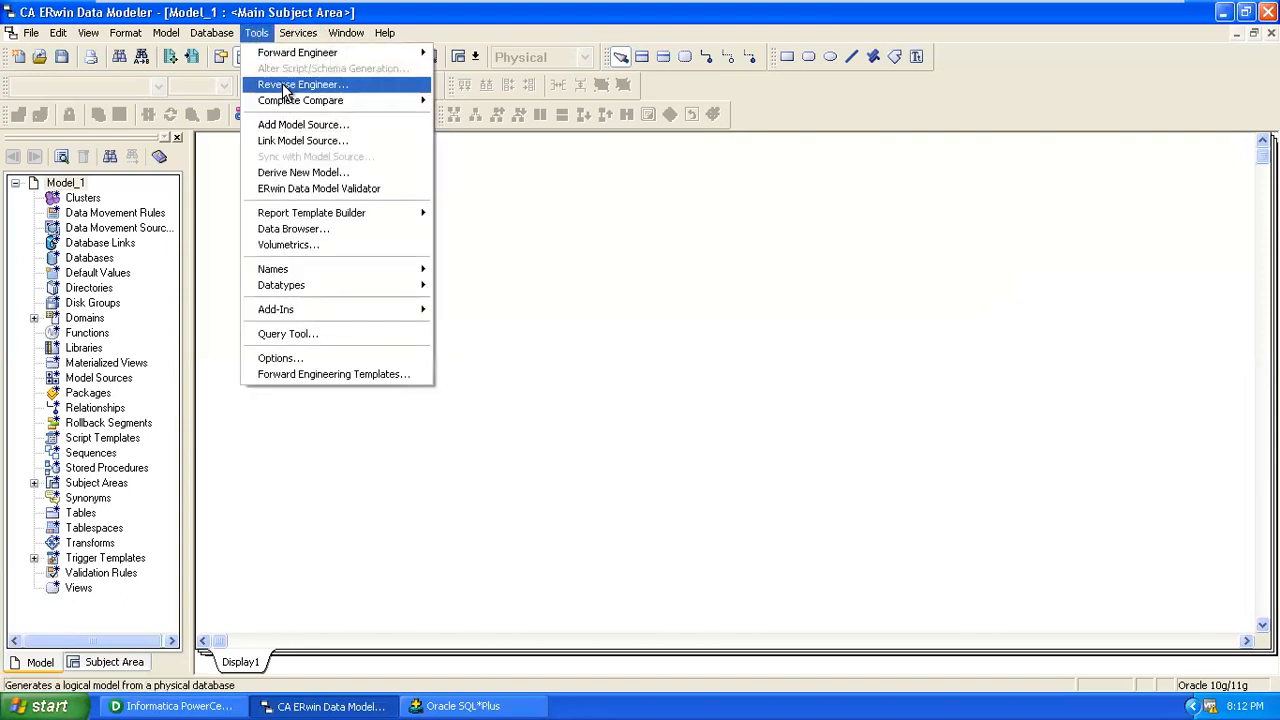
mouse_move(296, 106)
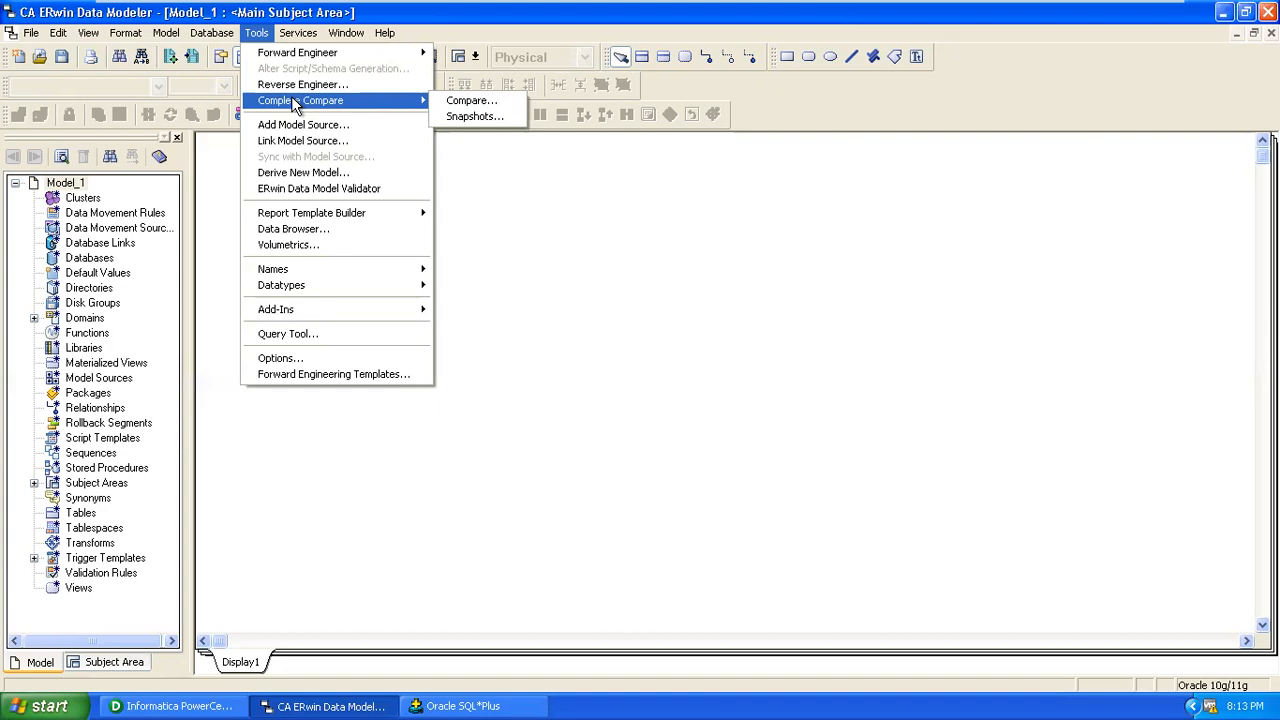
Start a physical Oracle 10.x/11.x reverse engineer from the Blank Physical Model template.
click(298, 84)
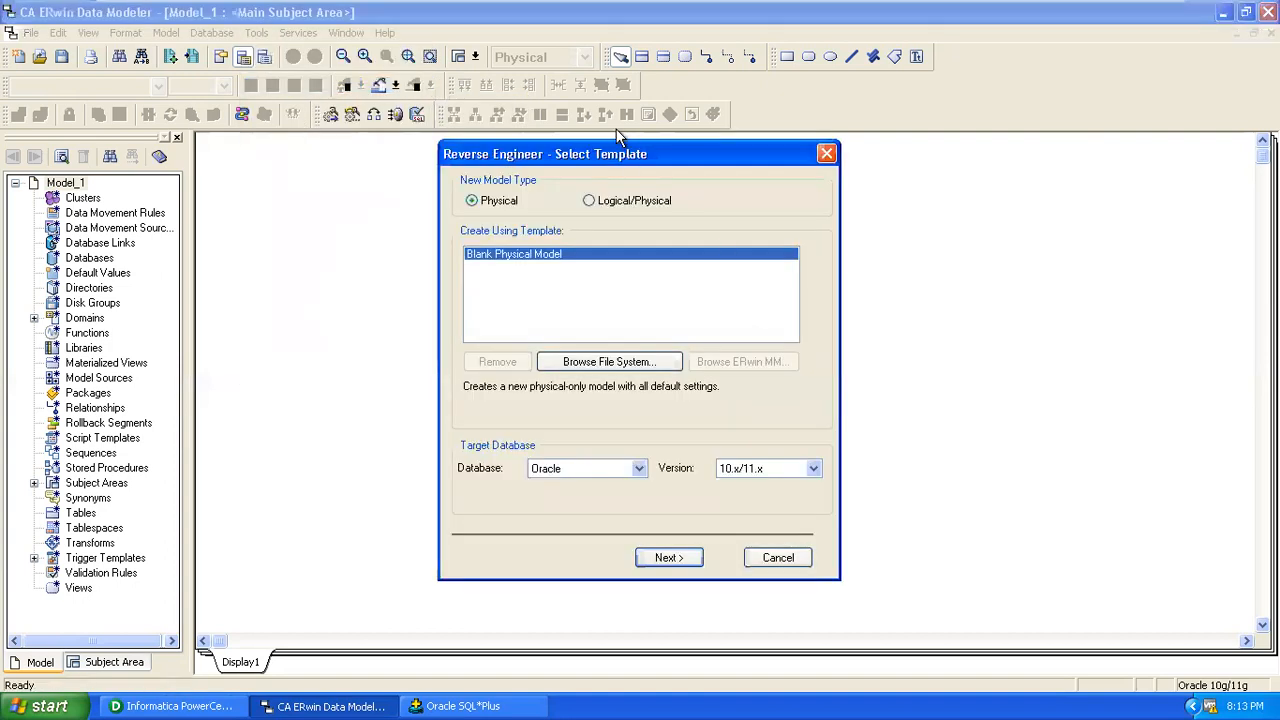
drag(640, 154, 690, 126)
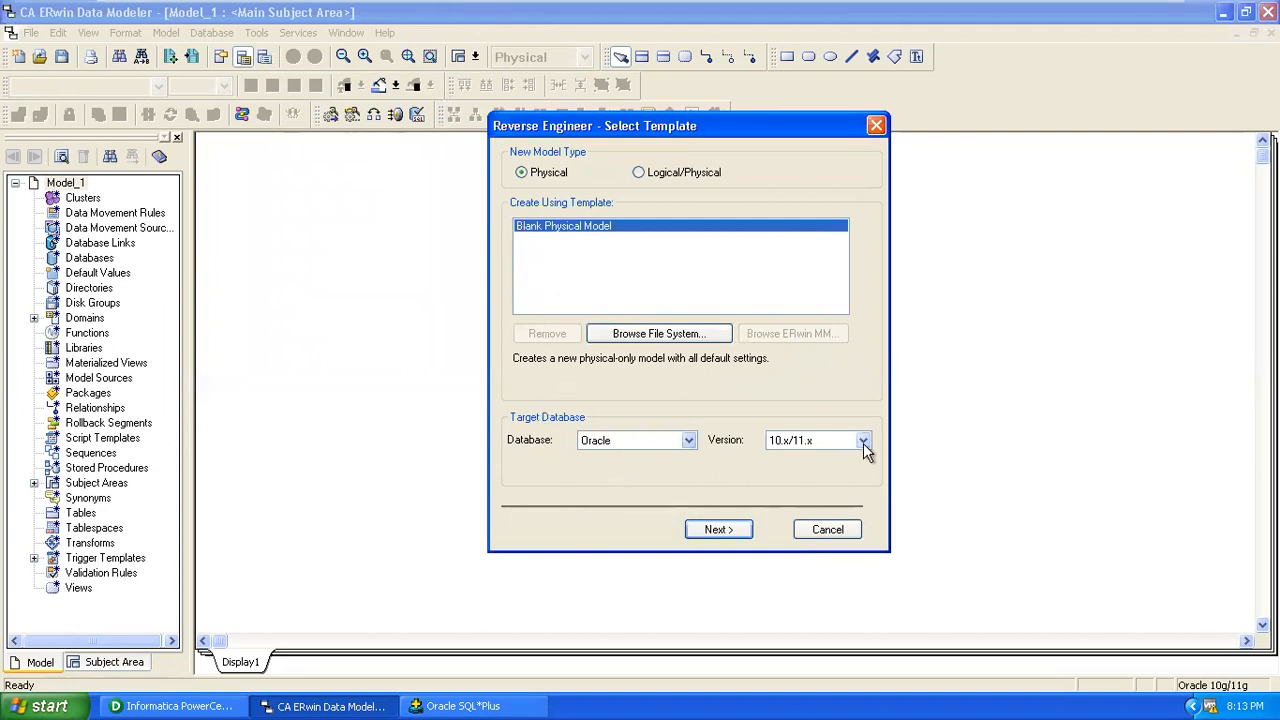
click(720, 531)
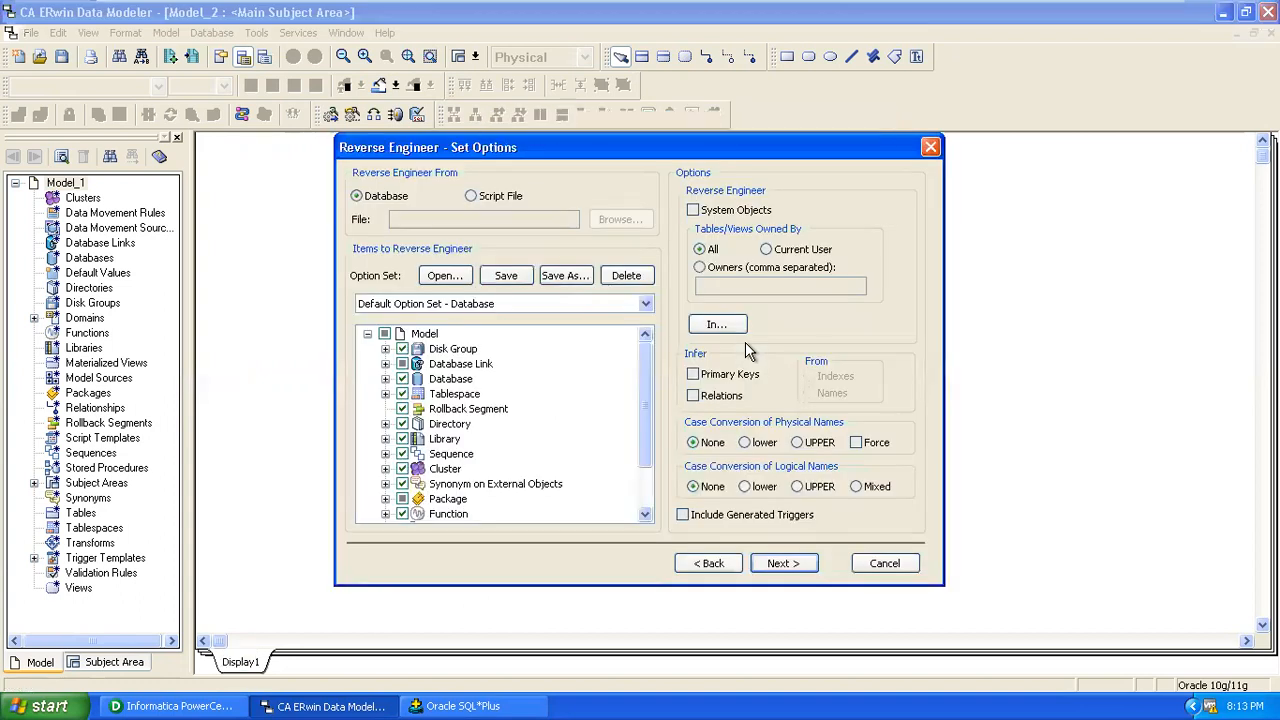
Clear all reverse-engineer items, then include only Tables and expand their options.
drag(716, 148, 766, 115)
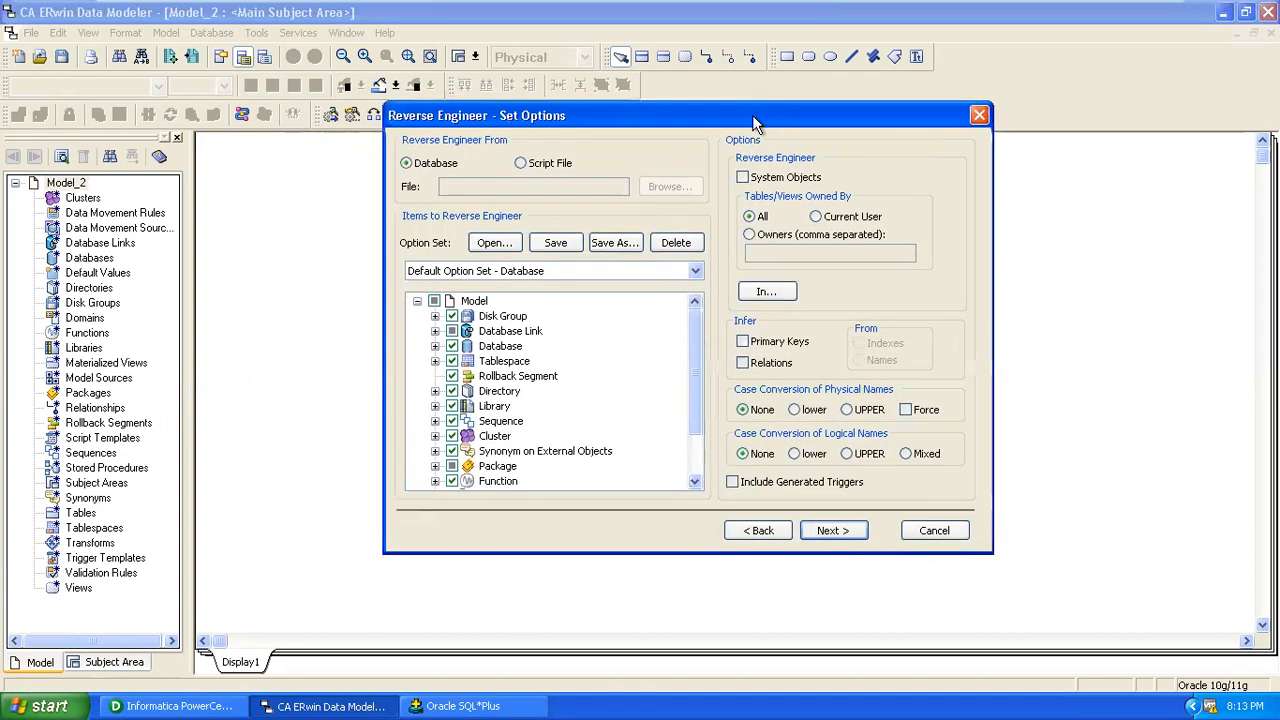
click(434, 302)
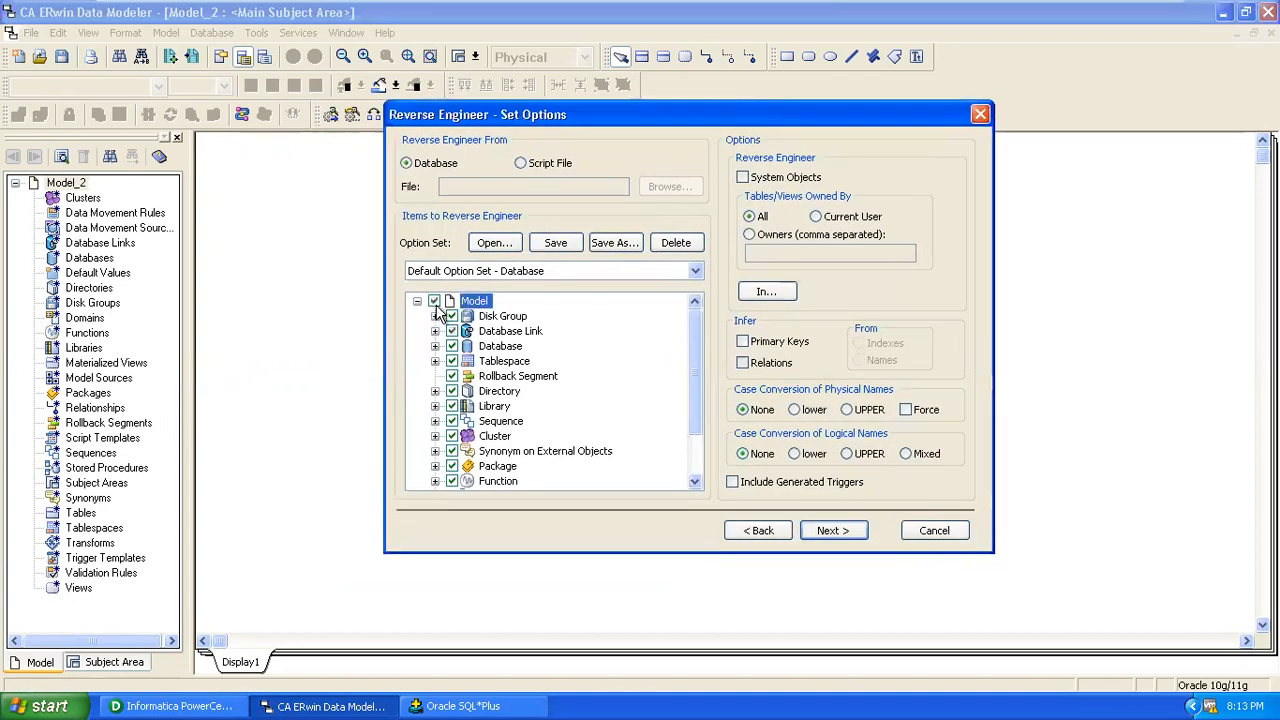
click(450, 301)
drag(694, 380, 689, 430)
click(452, 451)
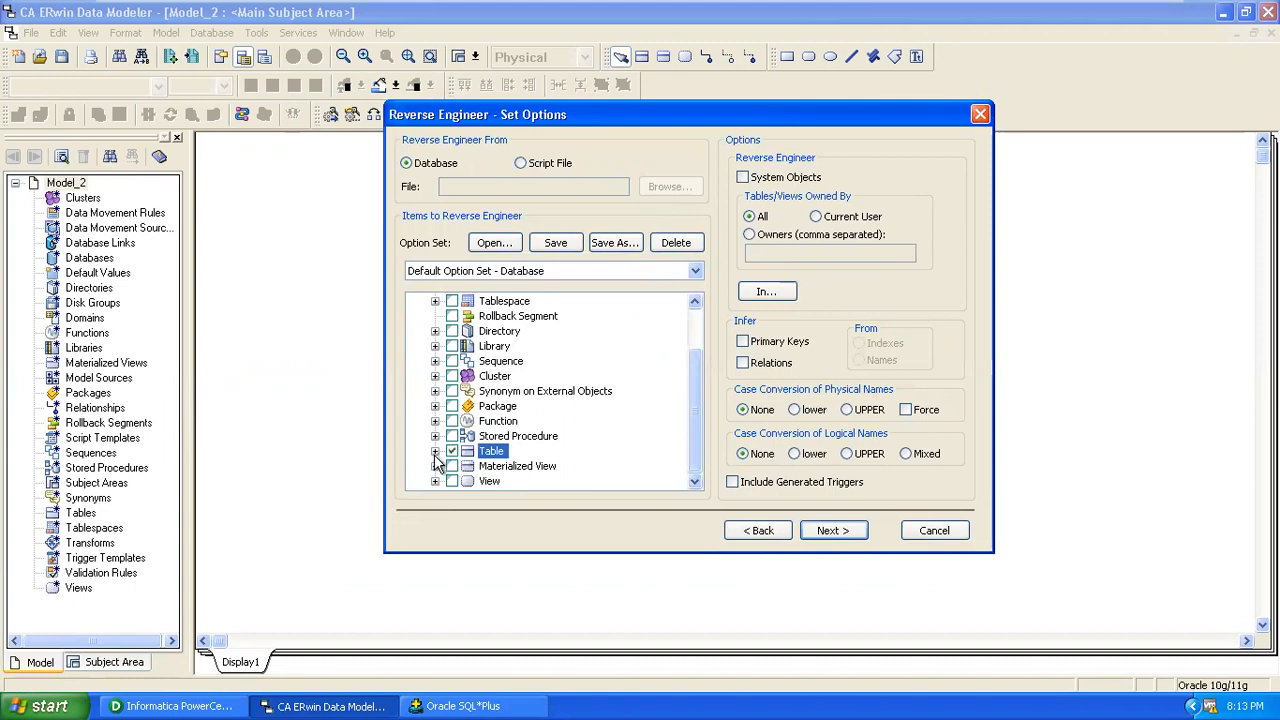
click(435, 451)
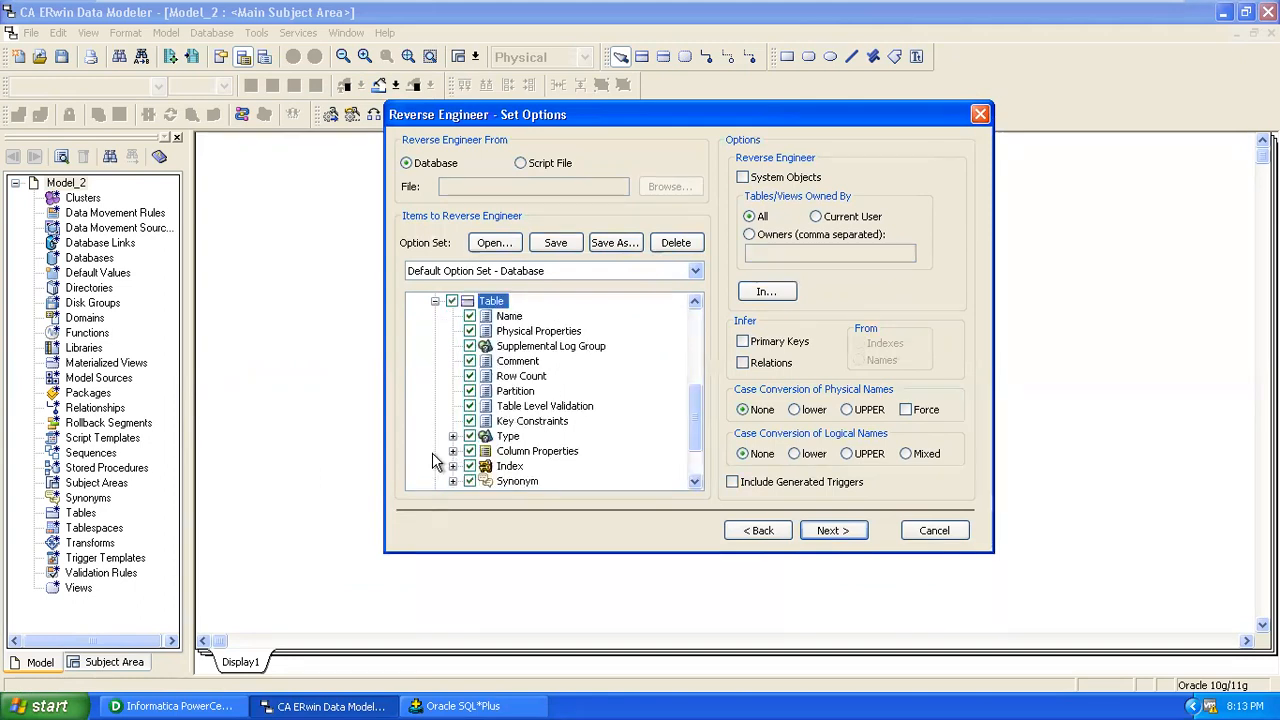
Exclude row count, partition, table level validation, type, column properties, index and synonym.
click(469, 376)
click(469, 391)
click(469, 406)
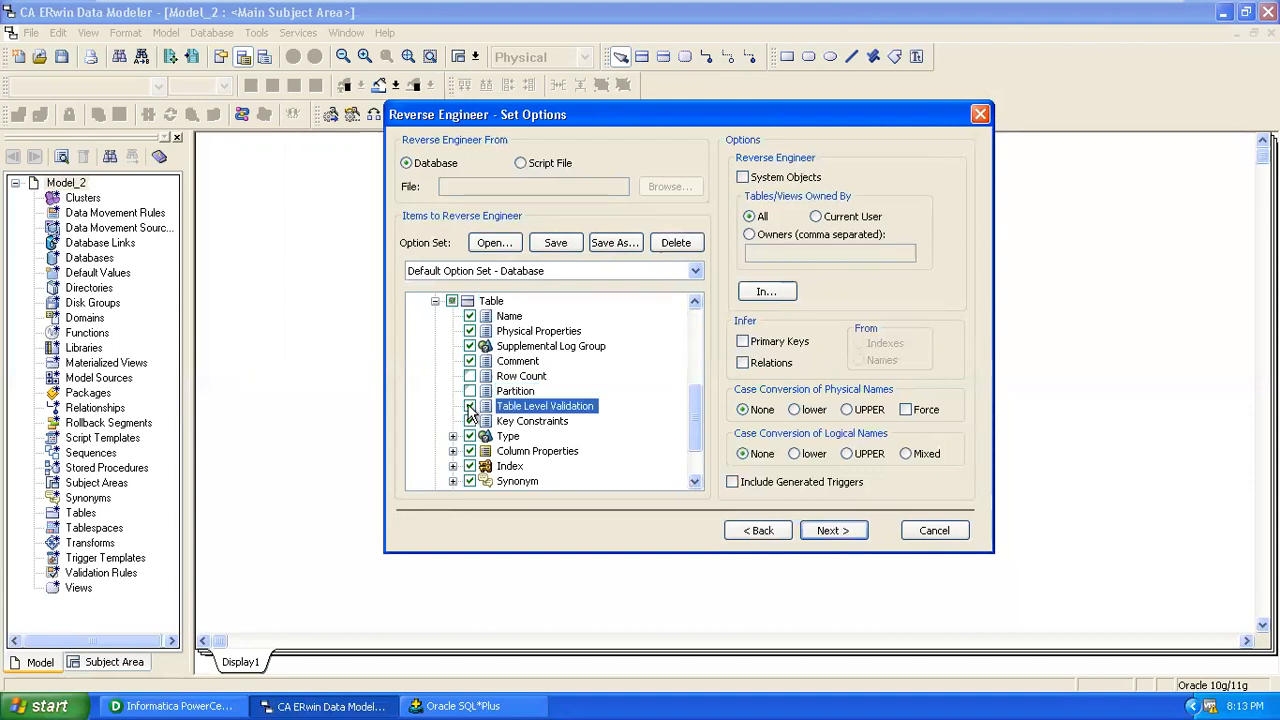
click(469, 436)
click(469, 451)
click(469, 466)
click(469, 481)
Also exclude triggers and materialized view logs, and limit the import to Current User.
scroll(619, 426, down, 1)
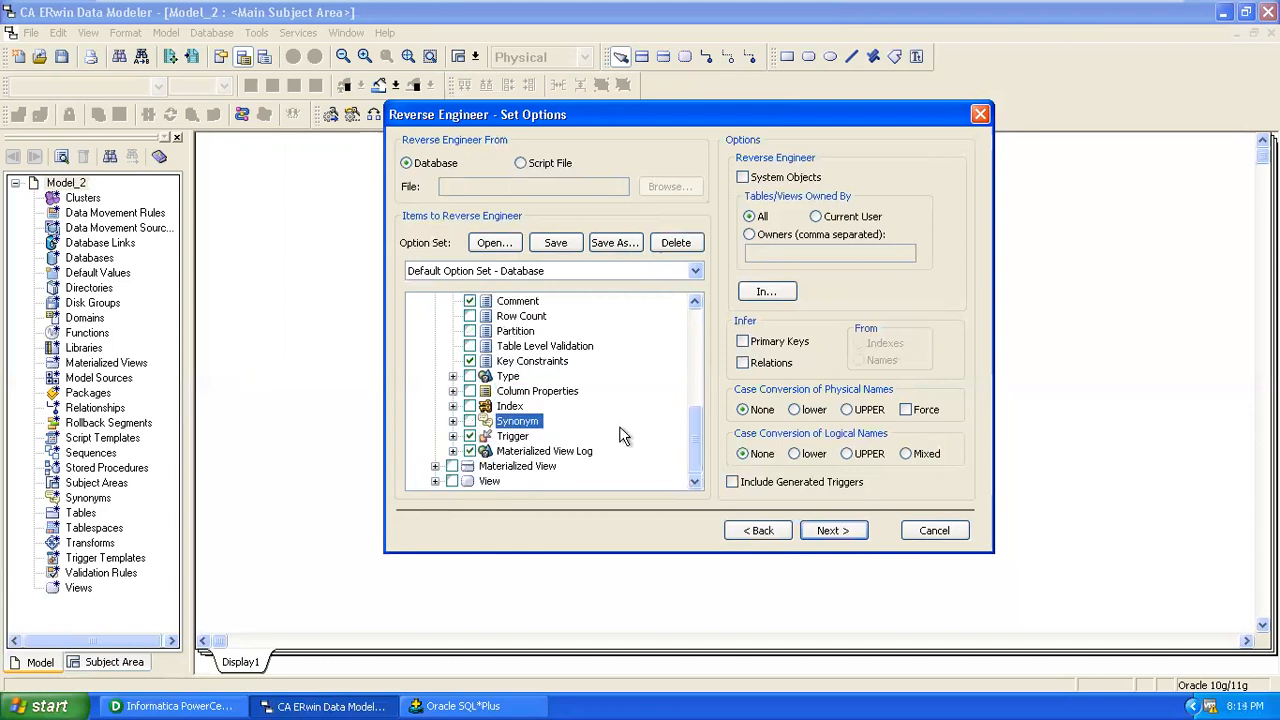
click(469, 436)
click(469, 451)
scroll(614, 422, up, 1)
scroll(614, 422, down, 1)
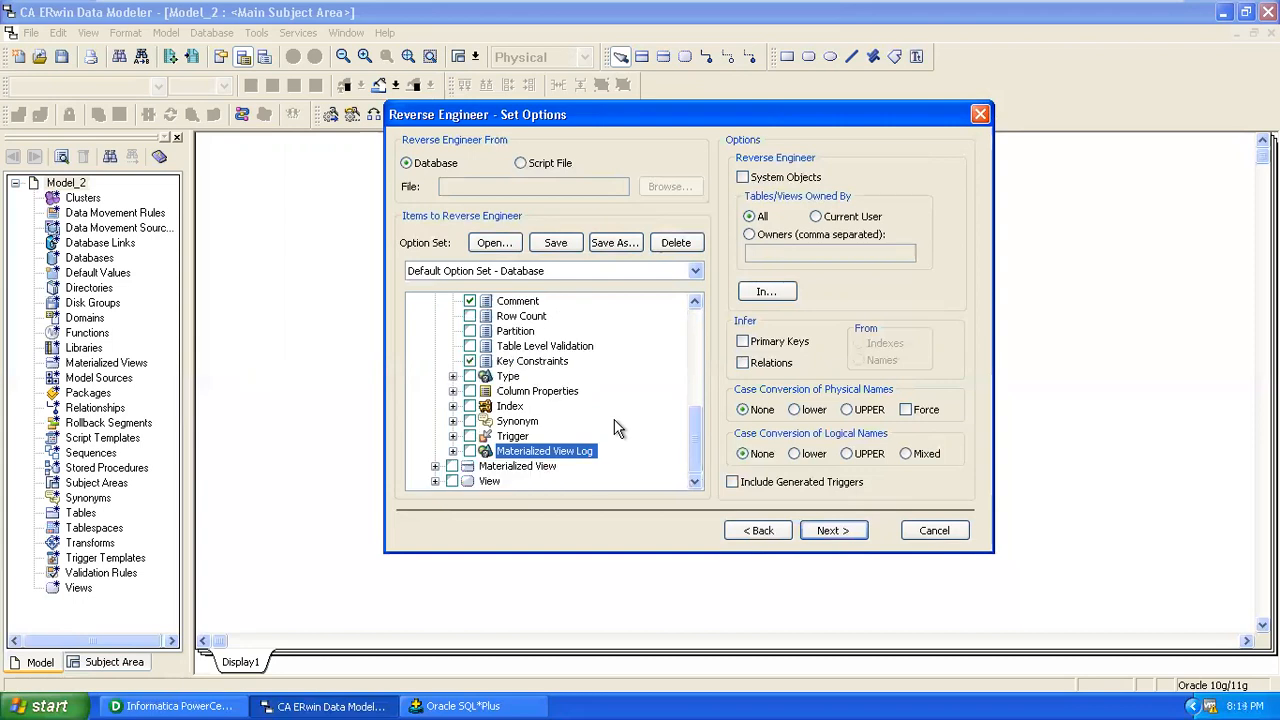
scroll(615, 428, up, 3)
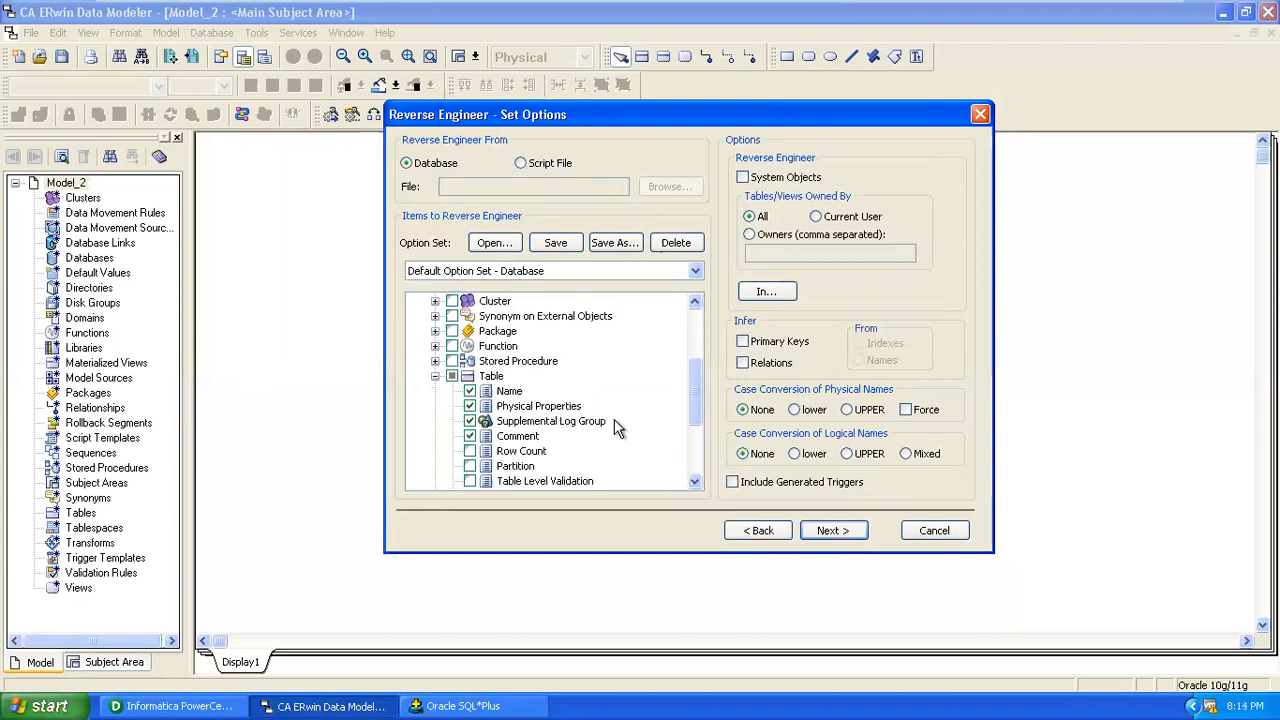
scroll(616, 425, down, 3)
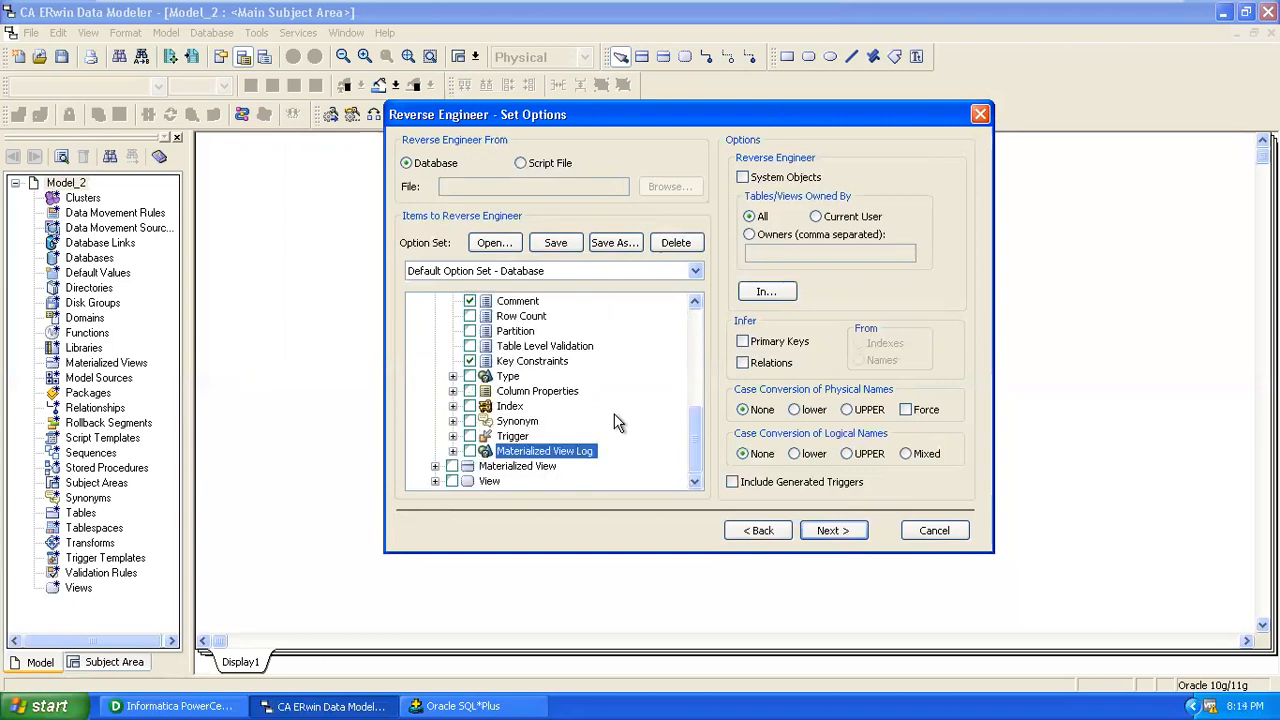
scroll(616, 422, up, 6)
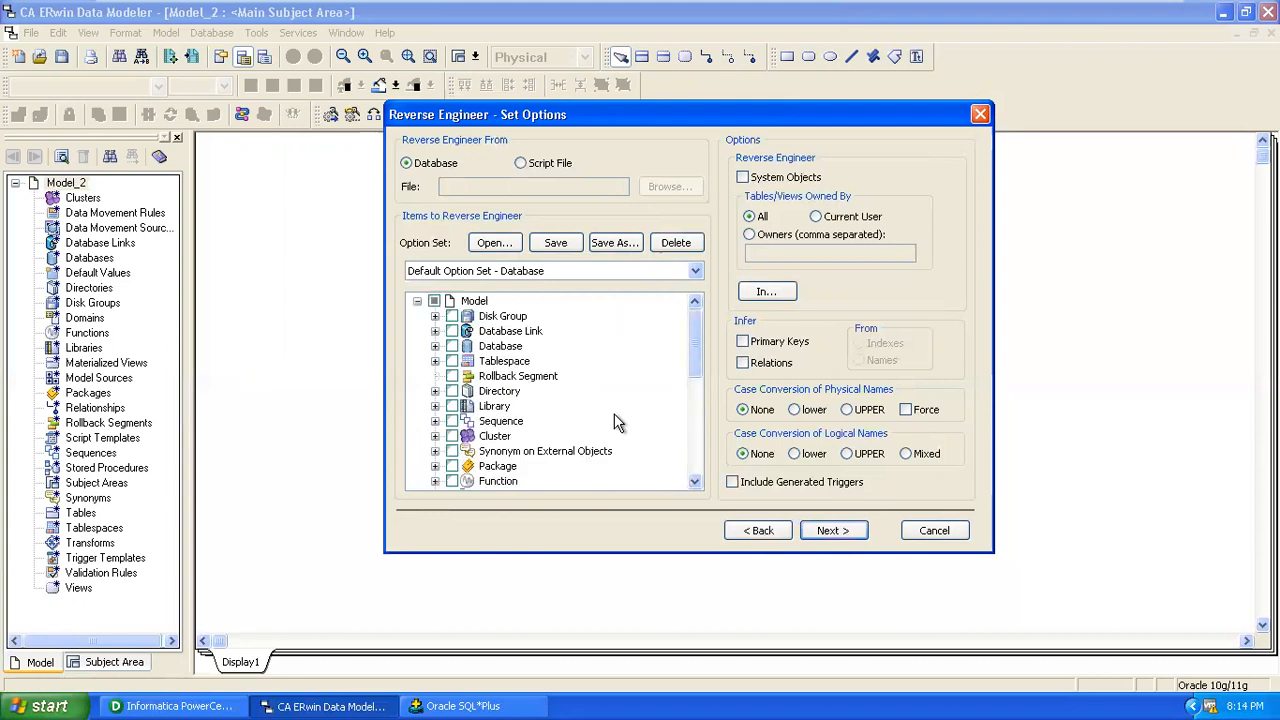
click(823, 224)
Connect to Oracle as user hr with its password to begin loading objects.
click(832, 530)
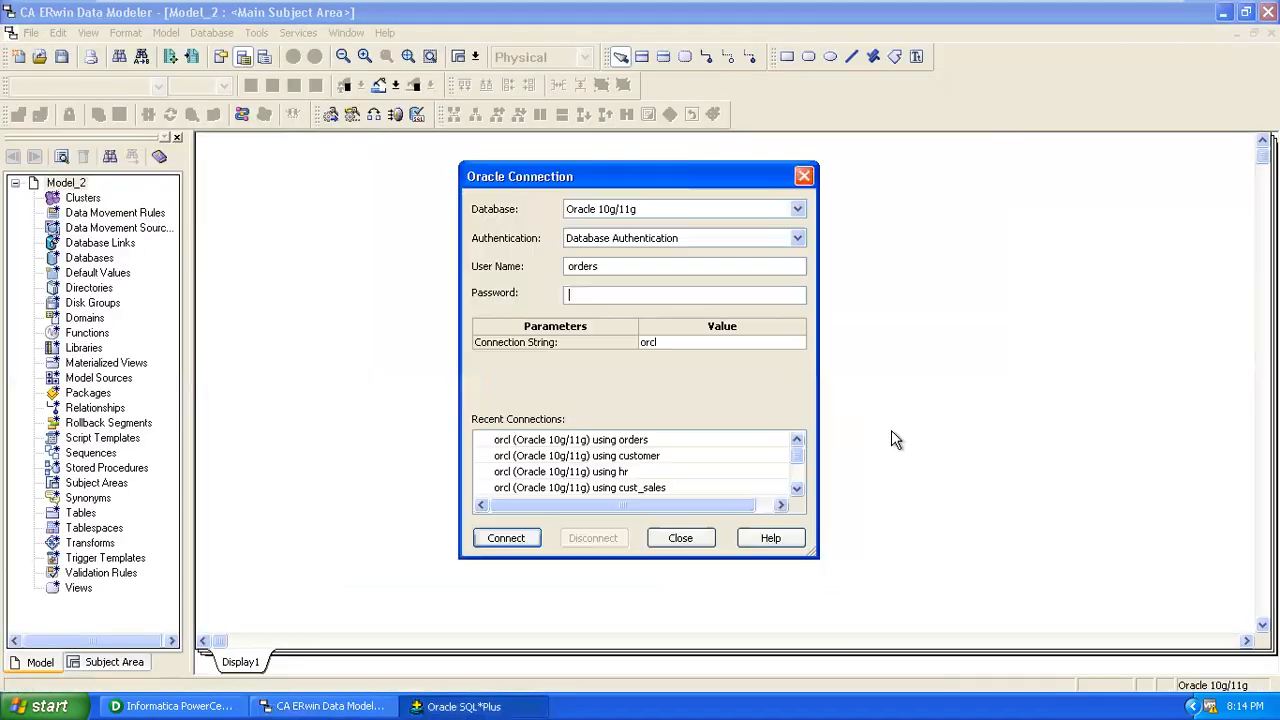
drag(722, 262, 449, 242)
text(hr)
click(631, 292)
text(hr)
click(507, 540)
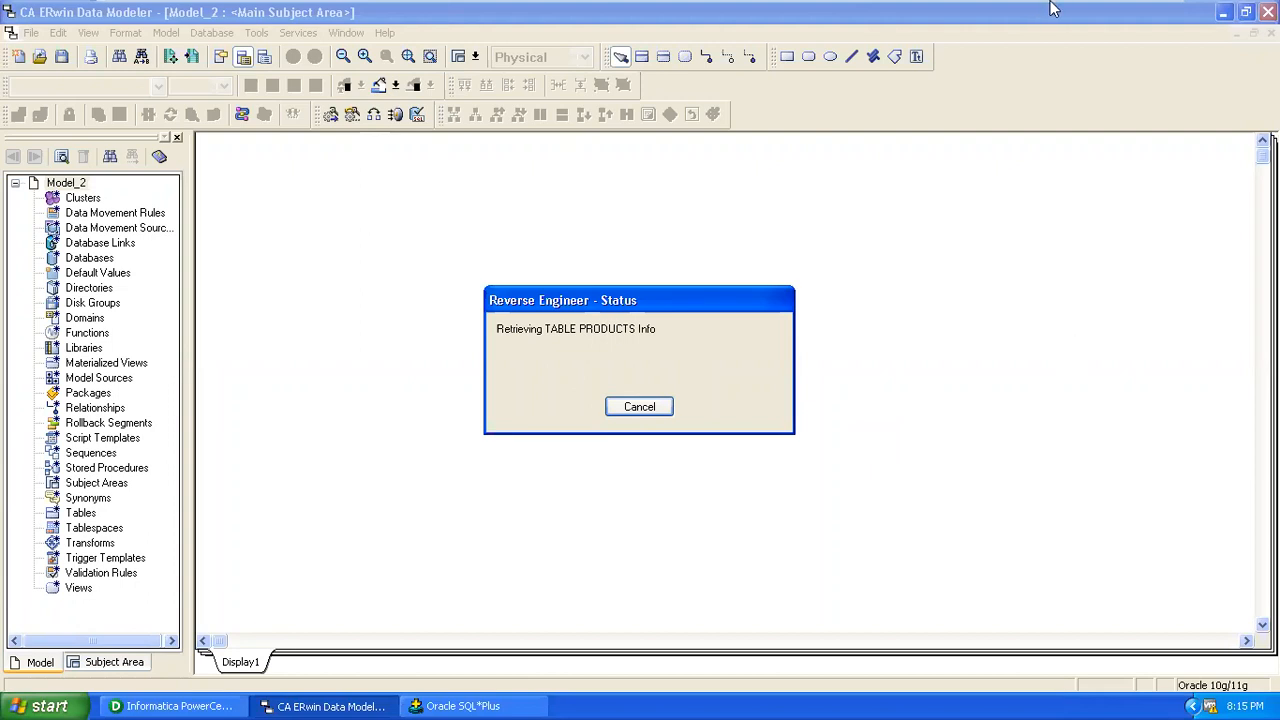
Minimize the VMware window to the host desktop, then restore the ERwin virtual machine full screen.
mouse_move(1103, 16)
click(1113, 16)
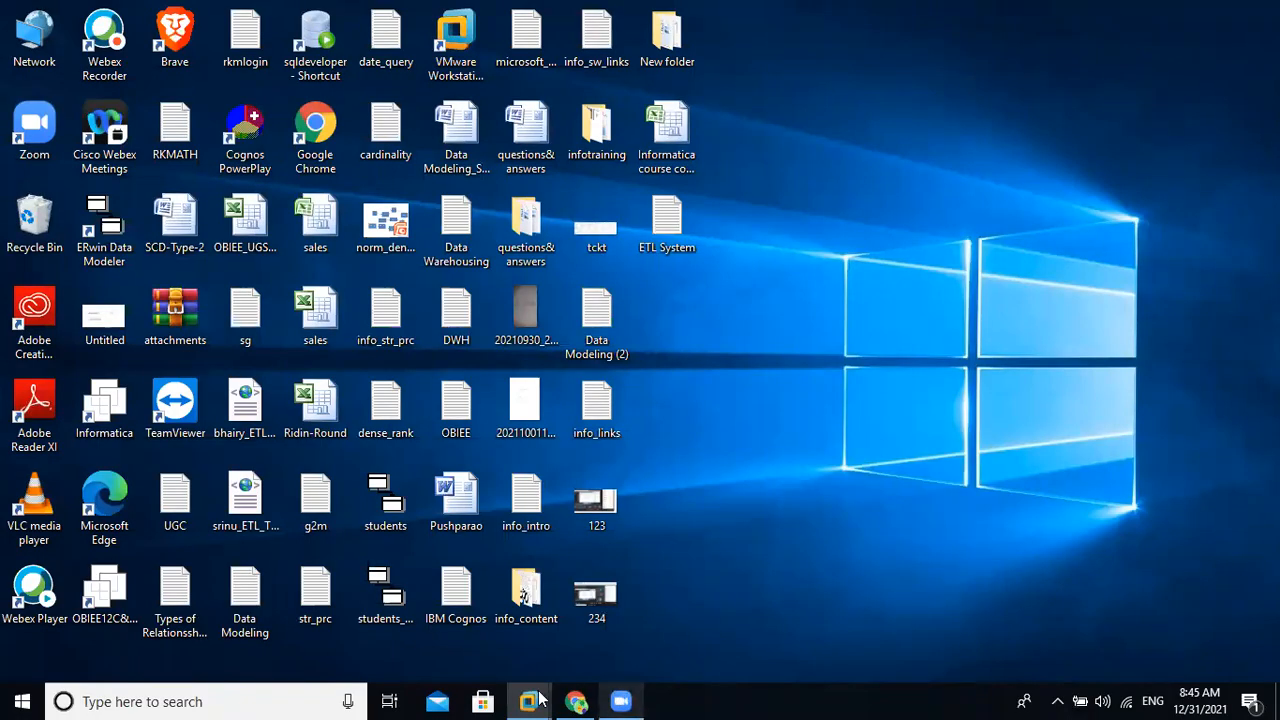
mouse_move(528, 700)
click(630, 592)
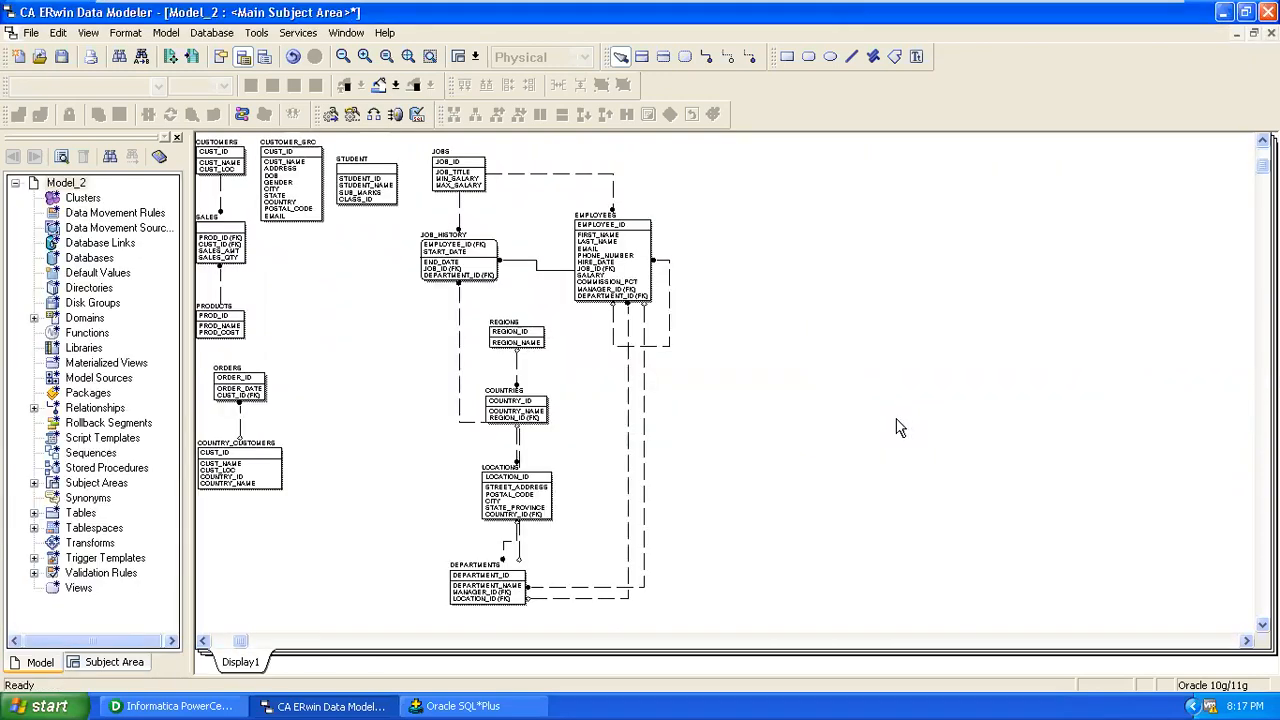
Zoom in on the Model_2 diagram and scroll through tables like EMPLOYEES, JOB_HISTORY and COUNTRIES.
click(364, 57)
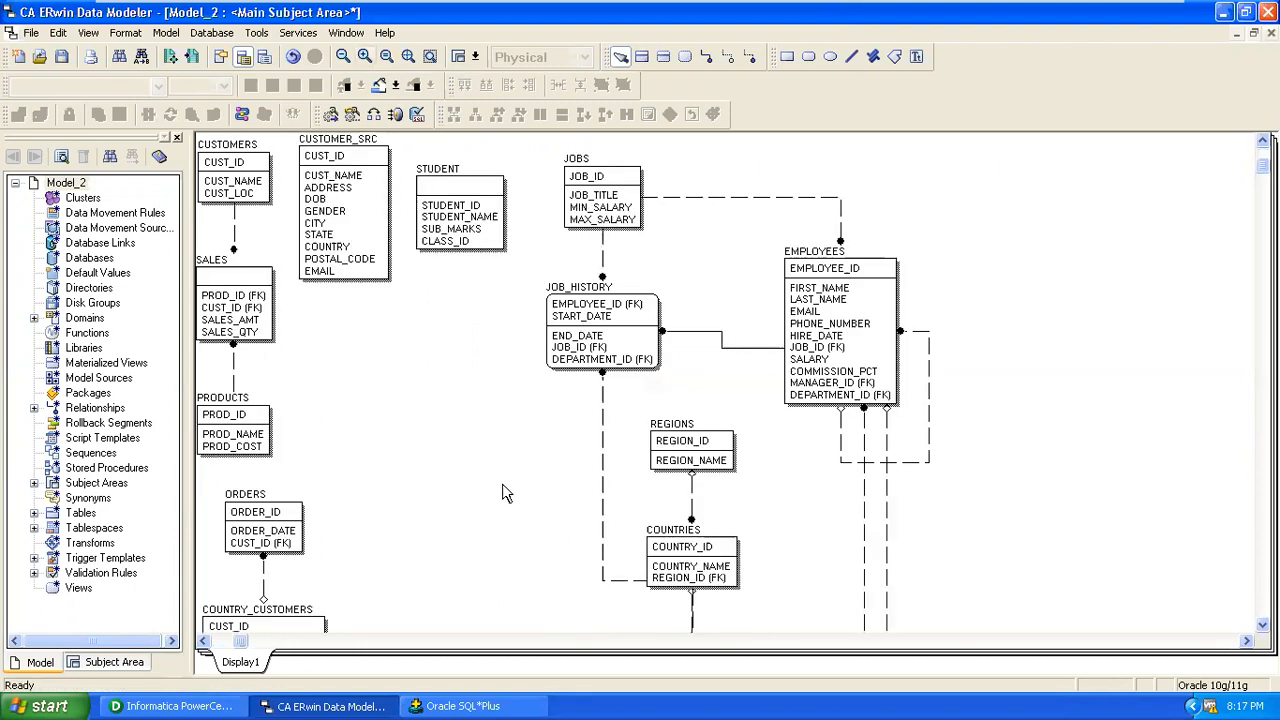
scroll(503, 491, down, 1)
scroll(399, 551, down, 5)
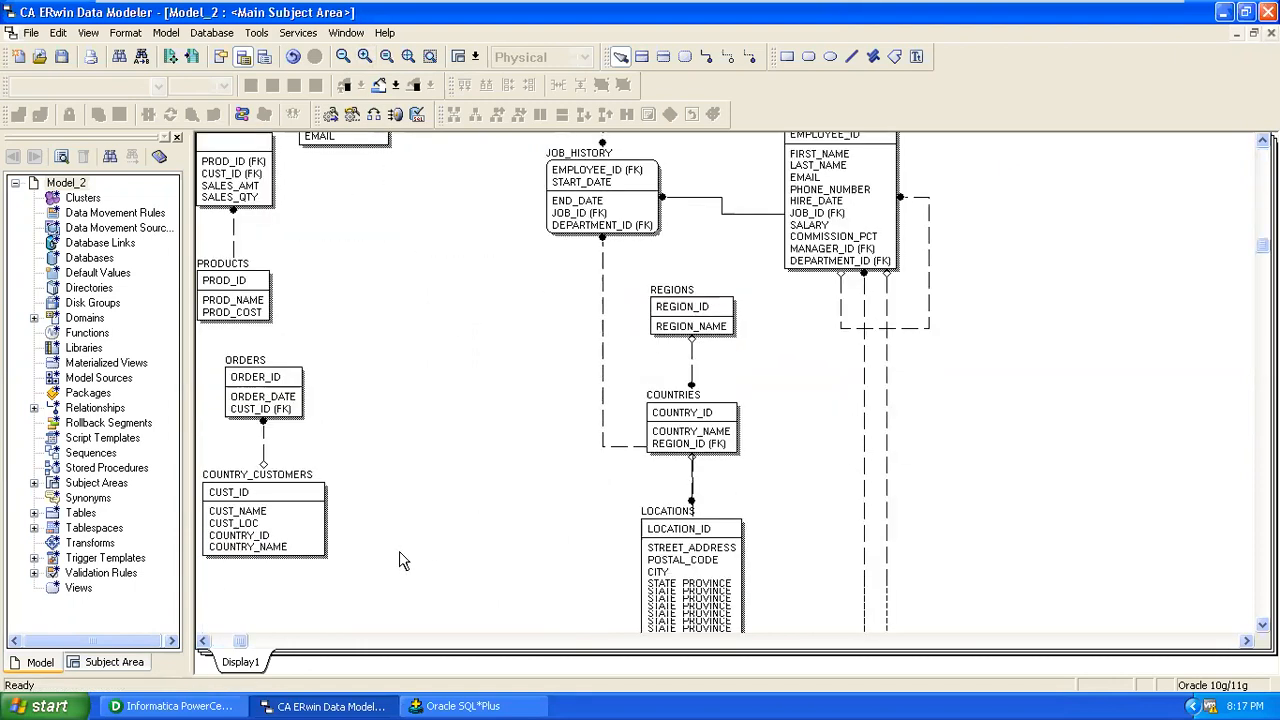
scroll(399, 552, up, 1)
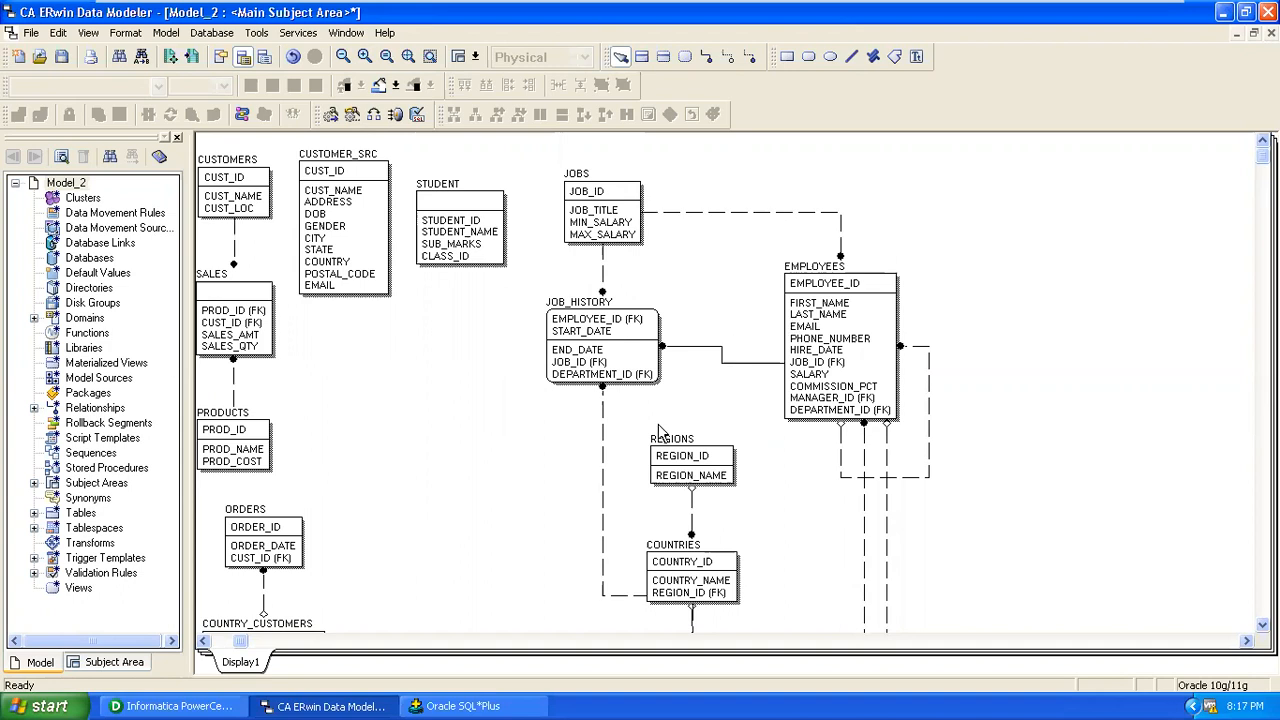
scroll(559, 457, down, 3)
scroll(559, 457, down, 3)
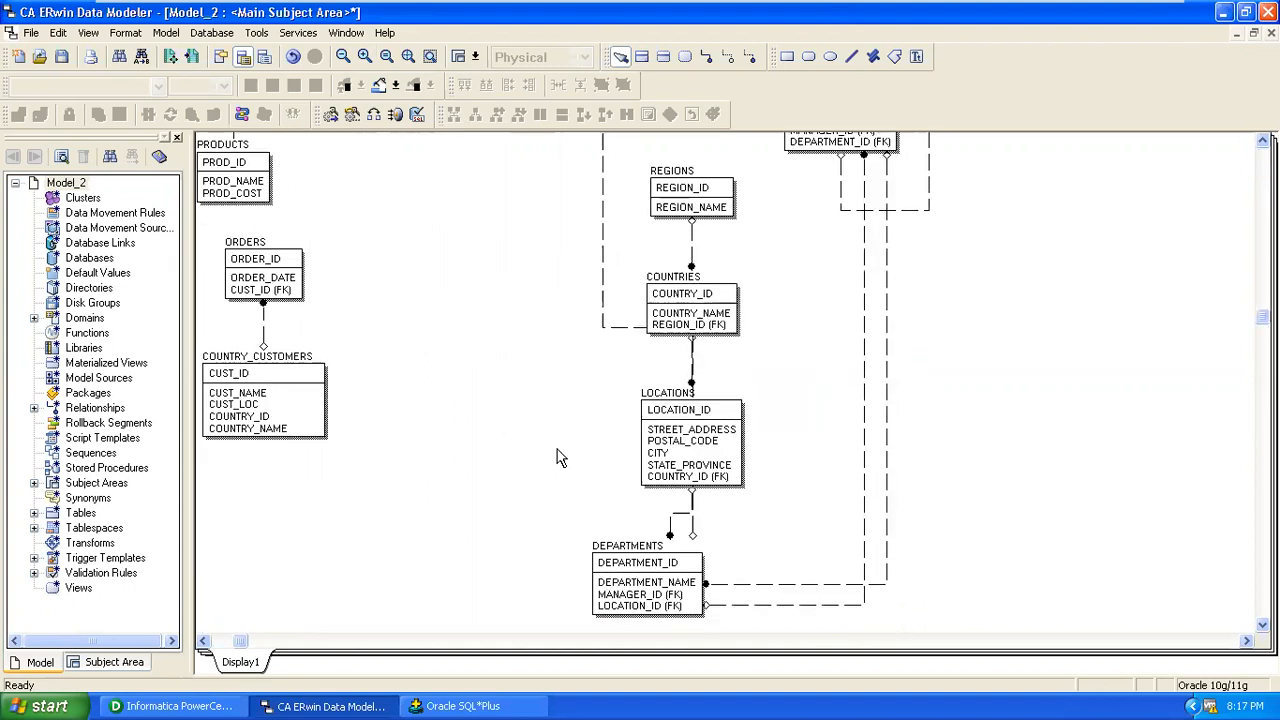
scroll(559, 457, up, 5)
scroll(559, 457, down, 1)
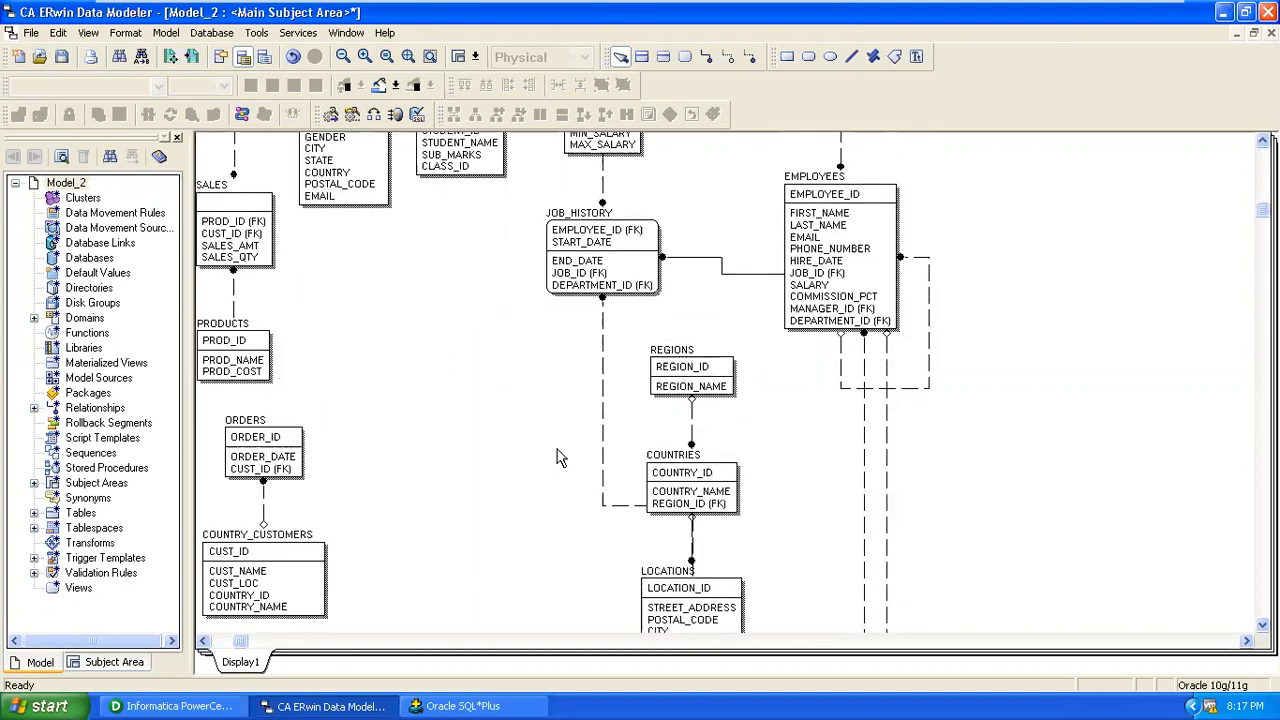
scroll(559, 457, up, 2)
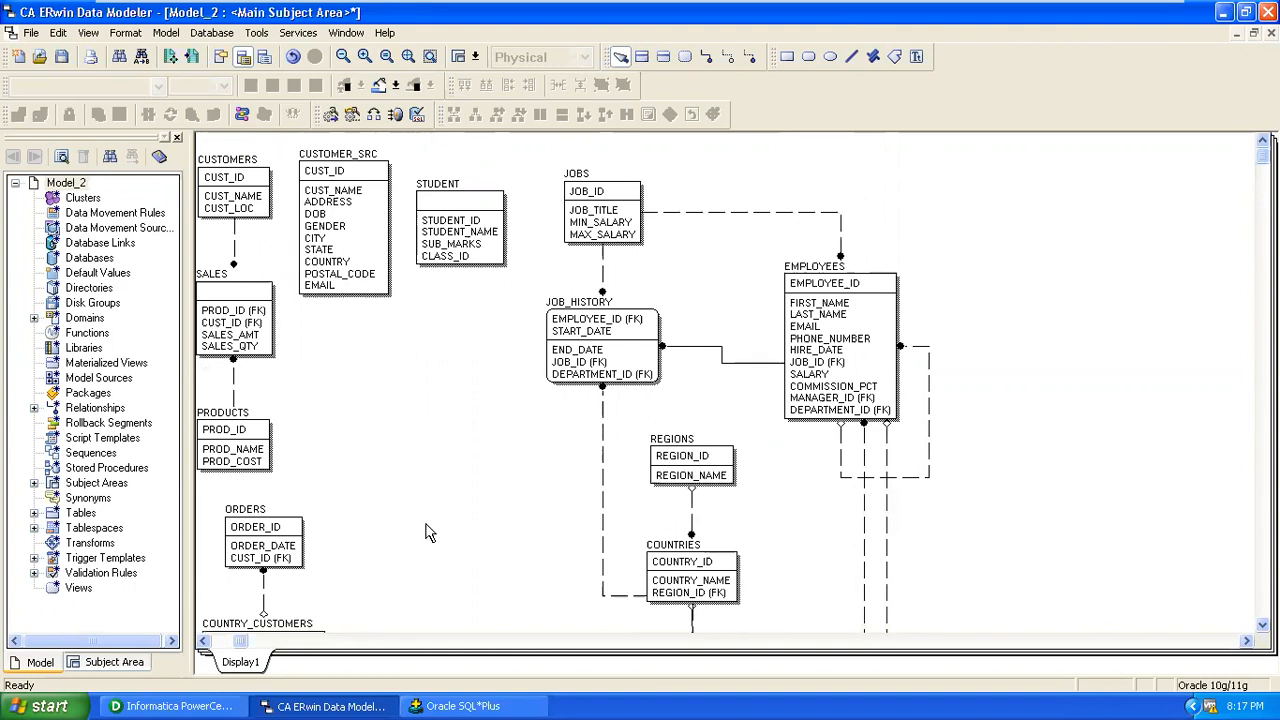